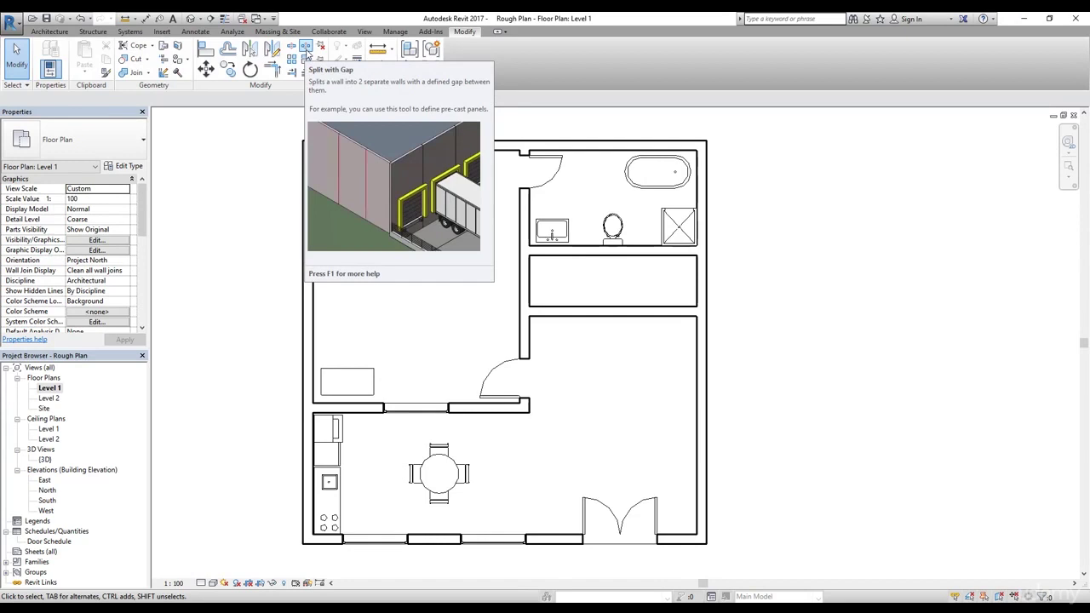
Draw a vertical Generic - 150mm wall about 21' long in the empty area east of the floor plan
middle_click_drag(680, 348, 481, 349)
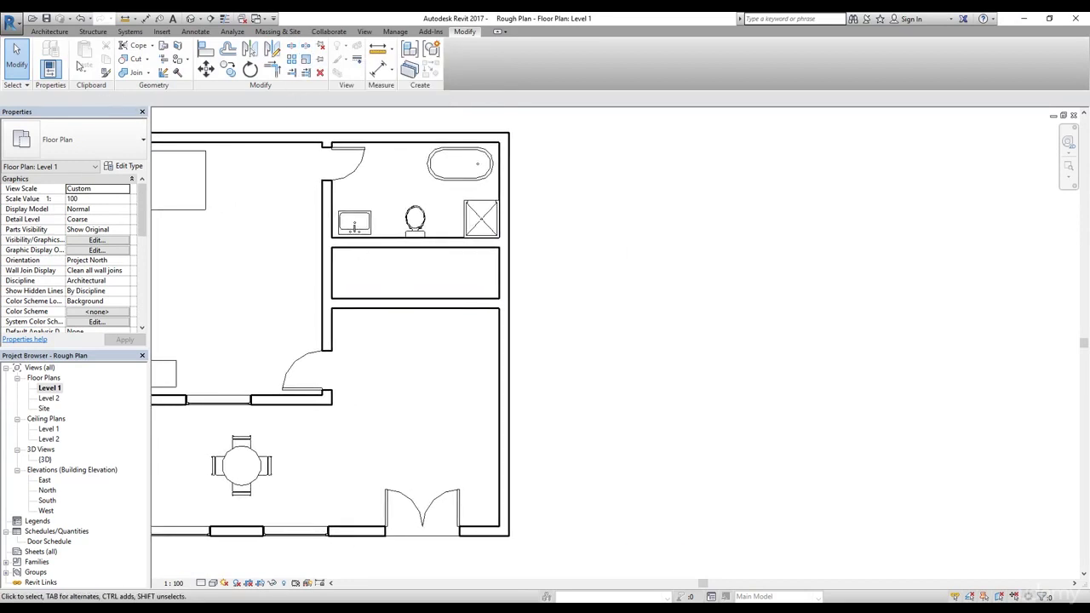
left_click(50, 32)
left_click(50, 49)
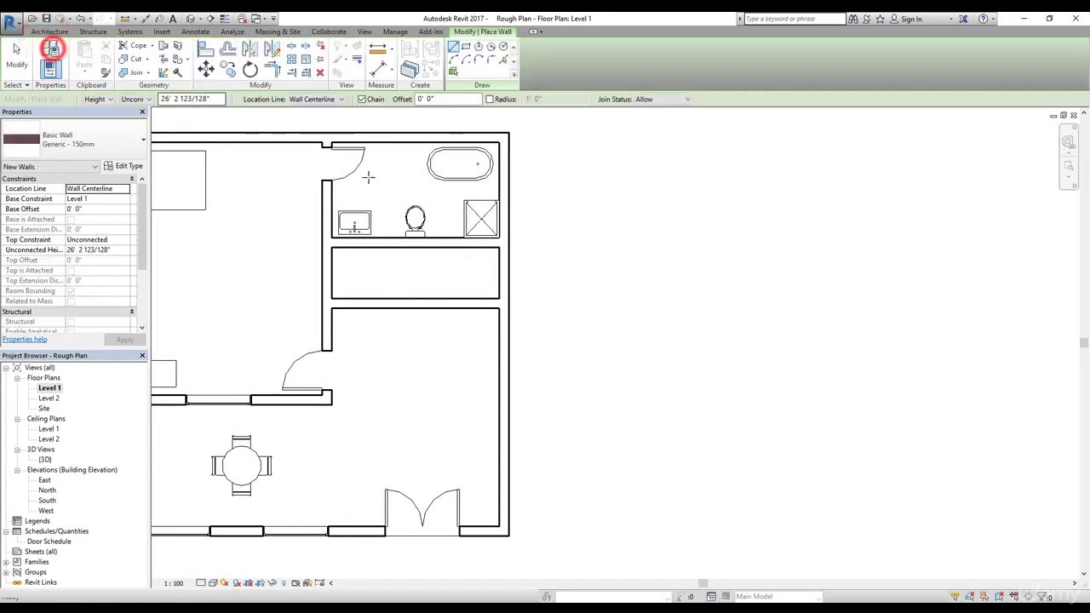
left_click(638, 242)
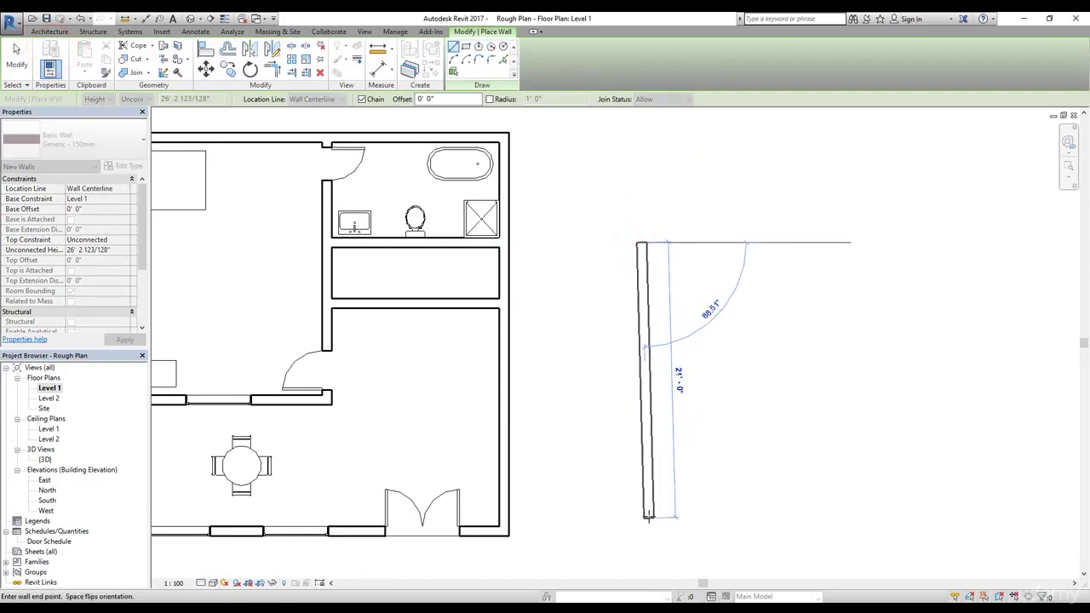
left_click(644, 516)
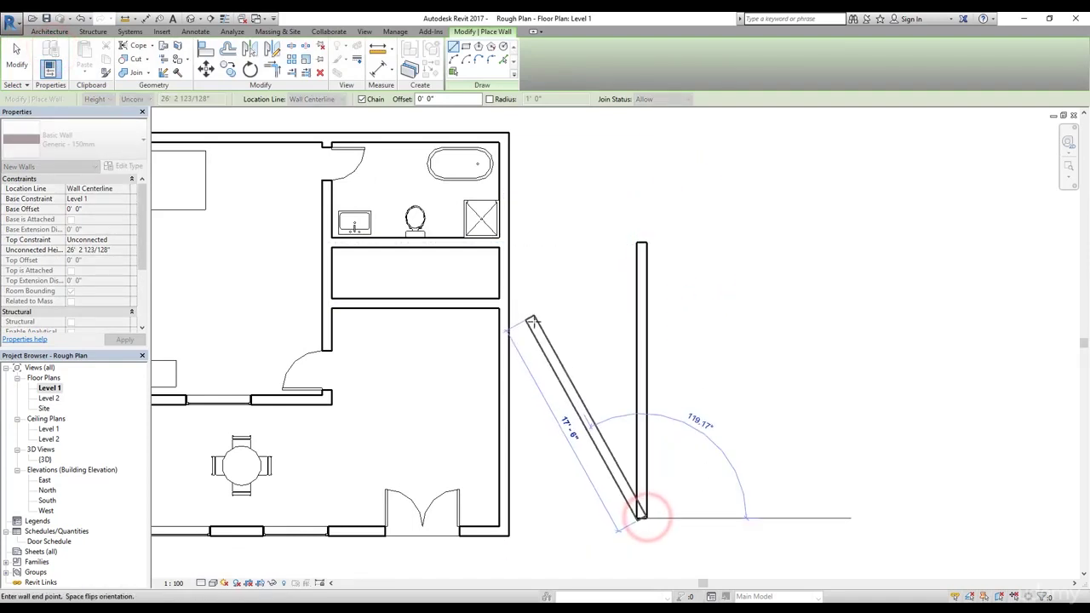
key("Escape")
key("Escape")
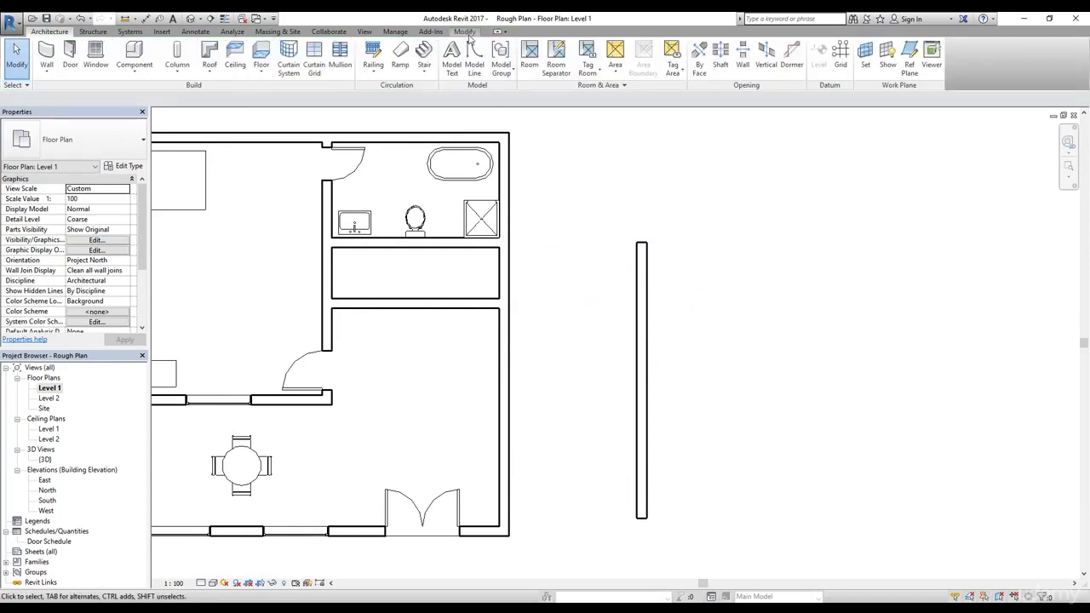
Split the freestanding wall at two points along its length using Split with Gap with a 0' 1" joint gap
left_click(466, 33)
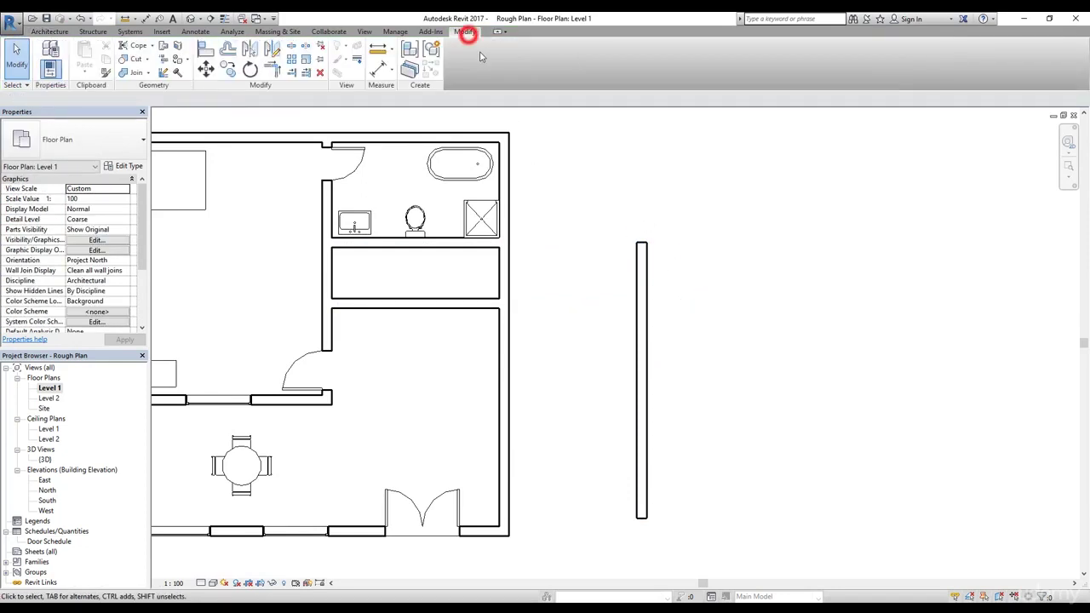
left_click(305, 49)
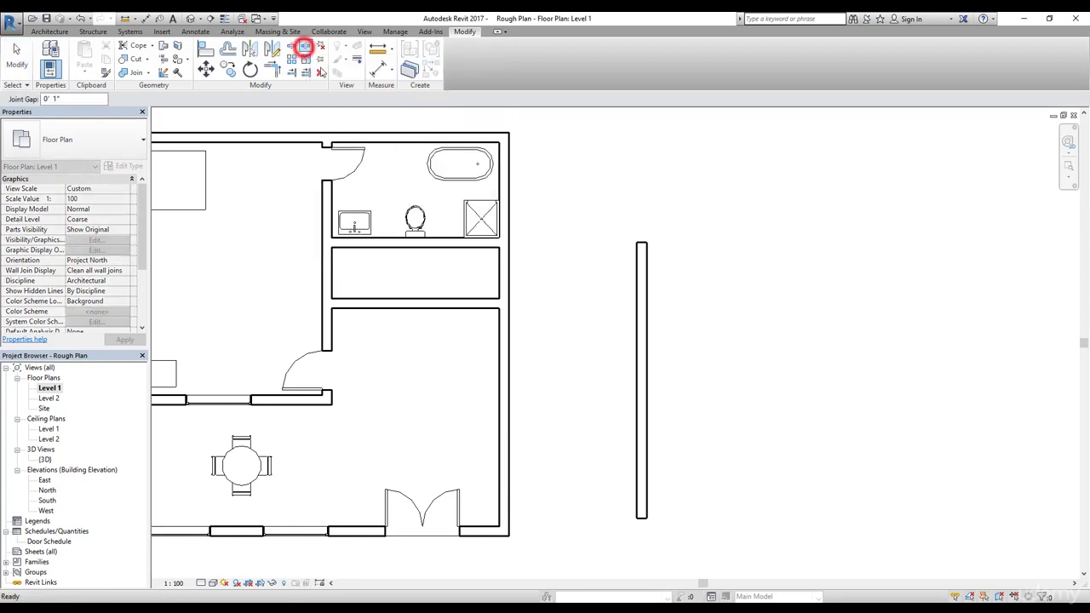
left_click(643, 328)
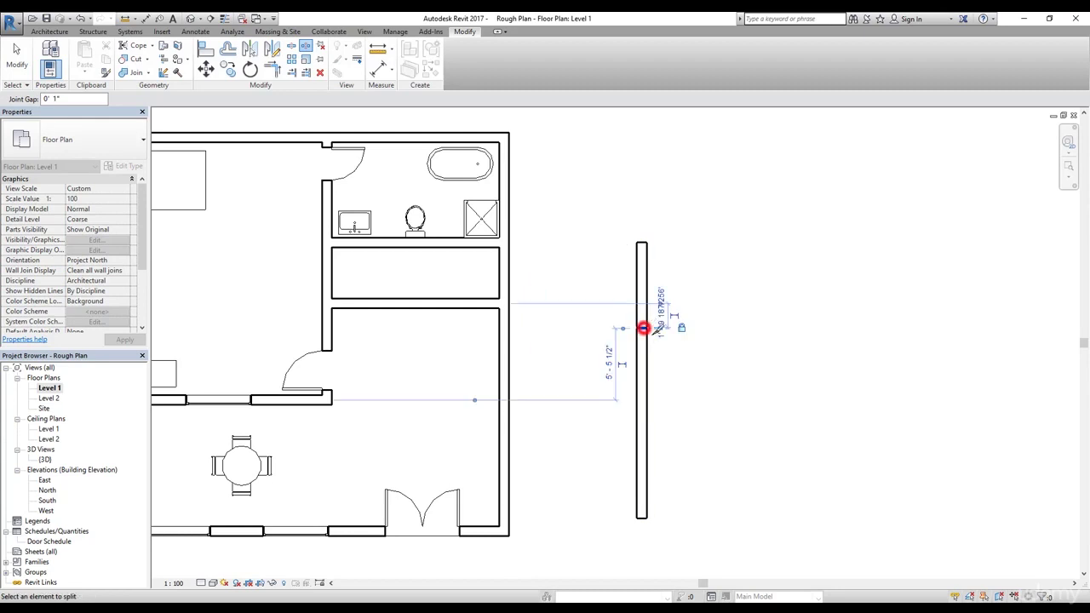
left_click(642, 400)
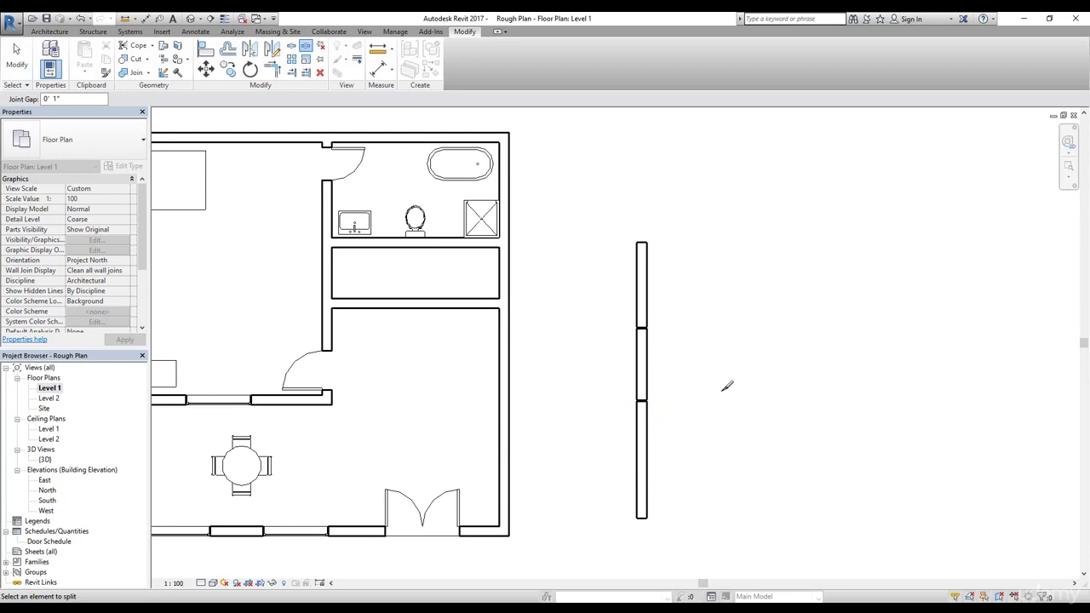
key("Escape")
left_click(644, 379)
key("Escape")
left_click(644, 304)
key("Escape")
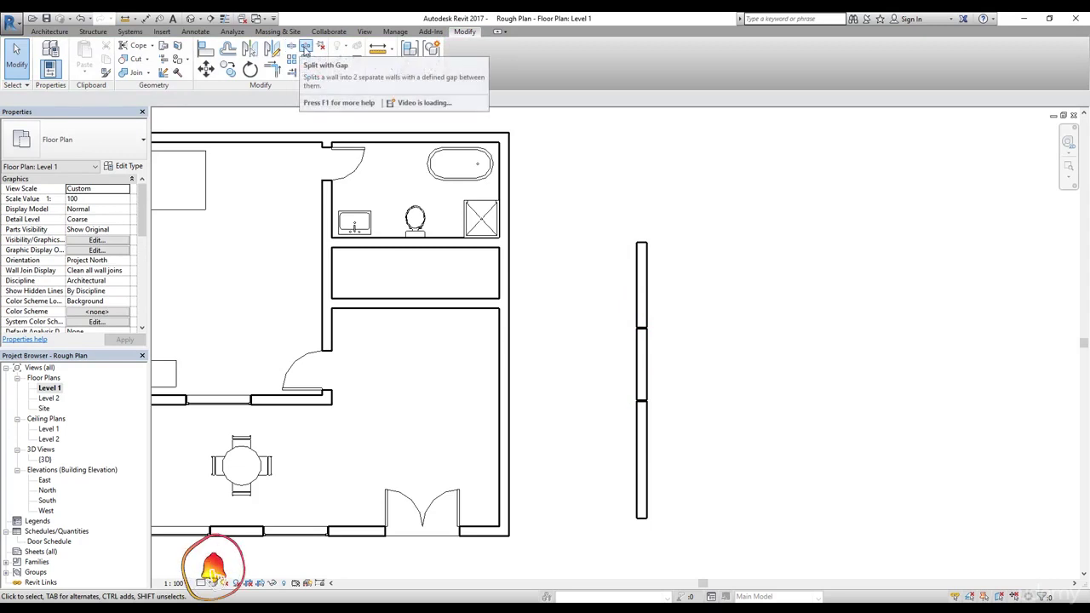
Delete the middle segment of the split wall, along with the two remaining end segments
left_click(644, 368)
key("Delete")
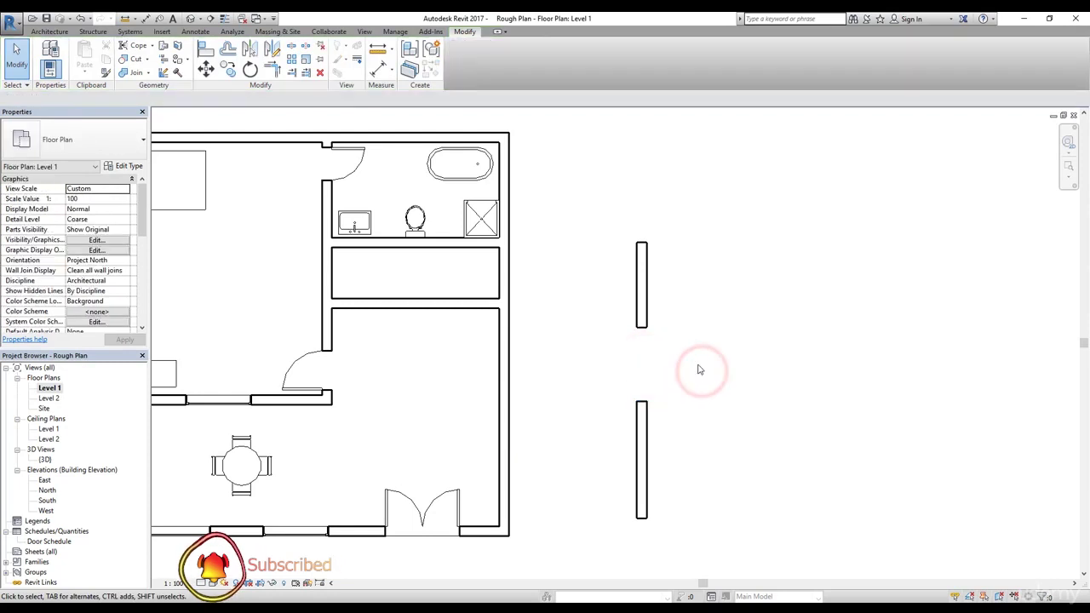
left_click_drag(673, 271, 626, 461)
key("Delete")
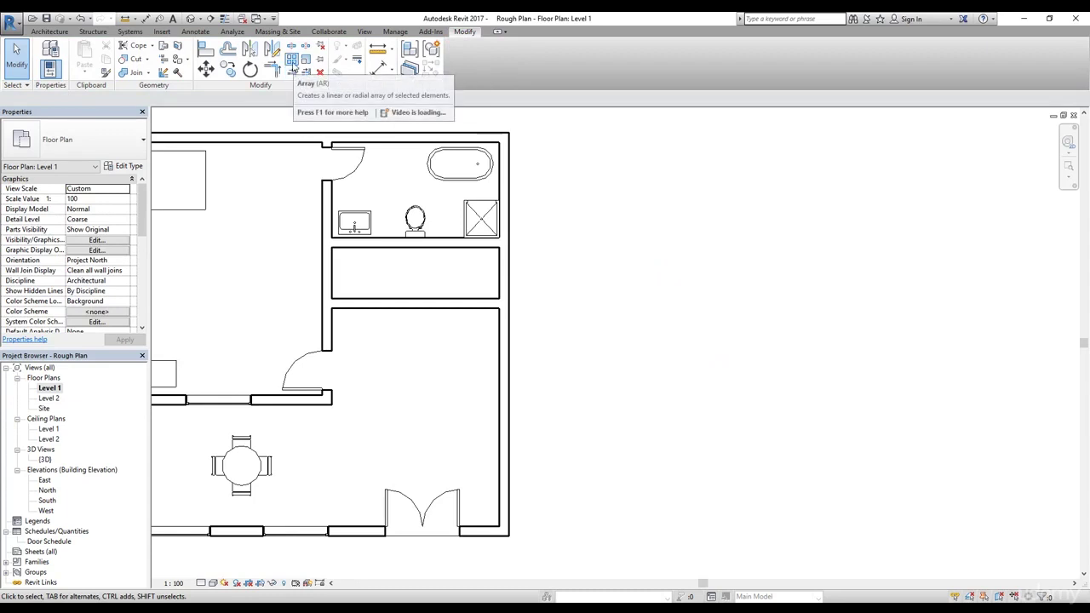
left_click(568, 326)
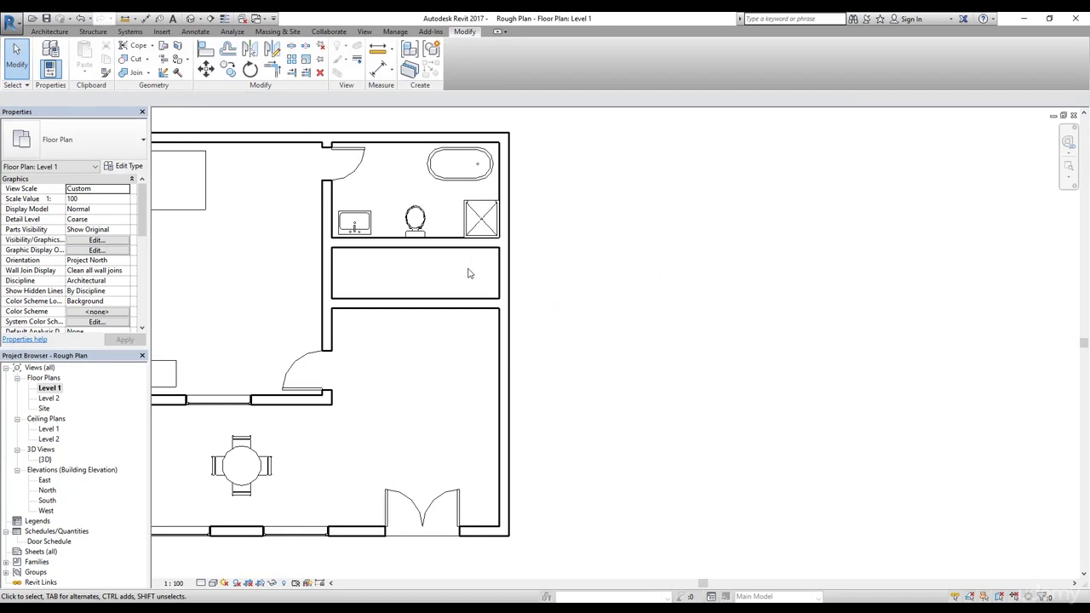
Draw a vertical 40' Generic - 90mm Brick wall east of the plan and move it farther east and down
scroll(466, 279, "down", 3)
middle_click_drag(600, 274, 562, 296)
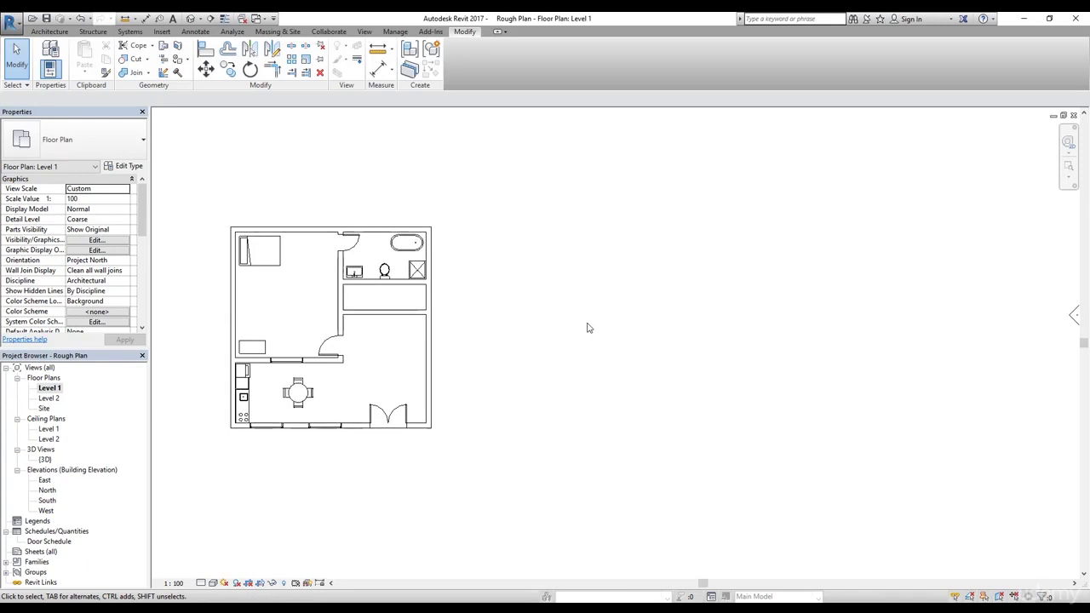
scroll(554, 383, "up", 1)
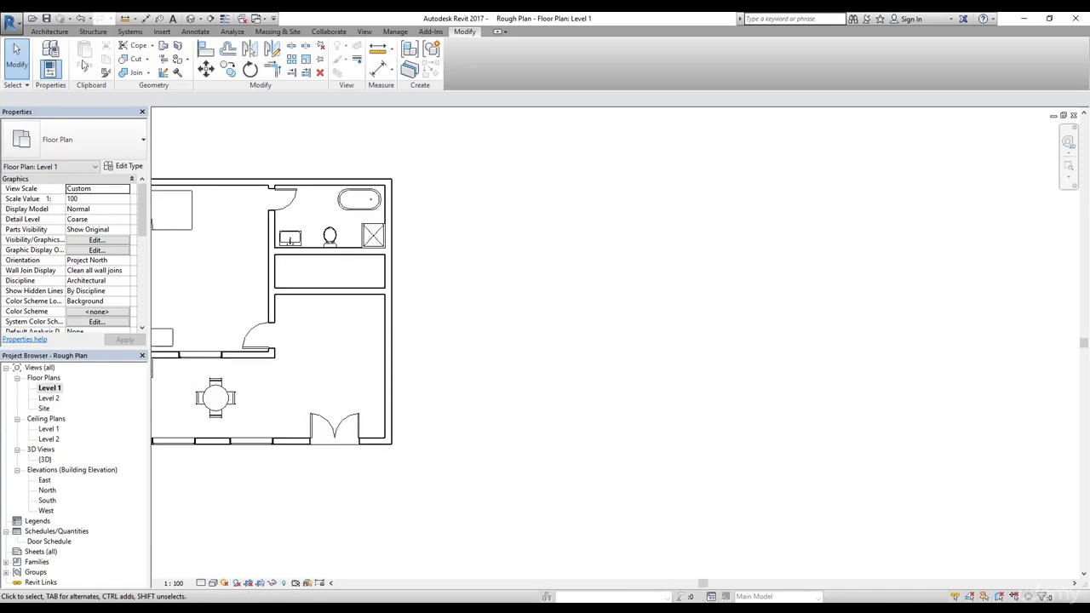
left_click(49, 31)
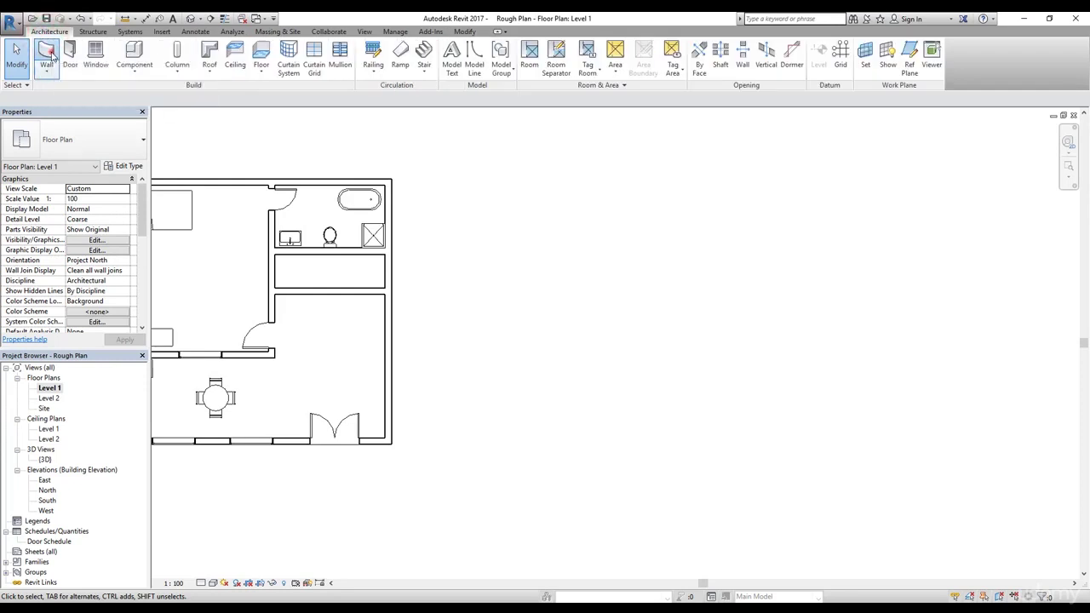
left_click(48, 53)
left_click(100, 152)
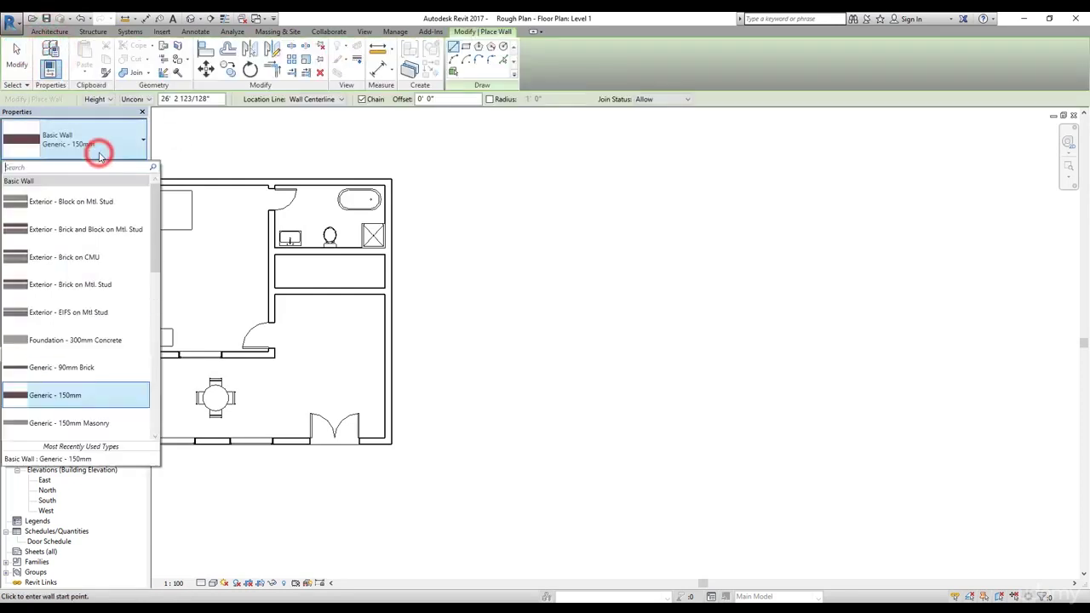
left_click(77, 373)
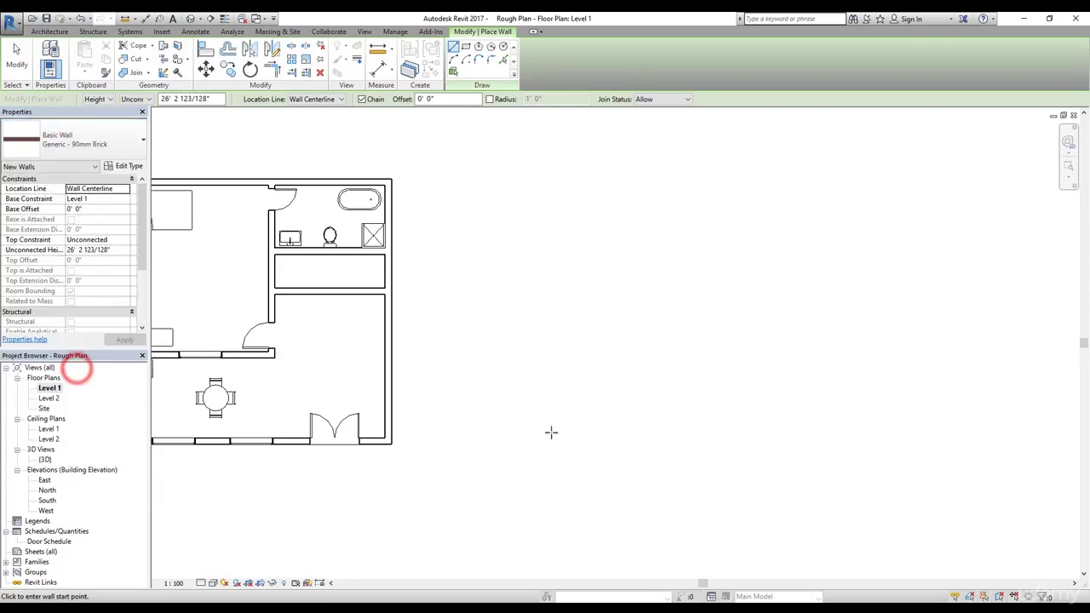
left_click(462, 359)
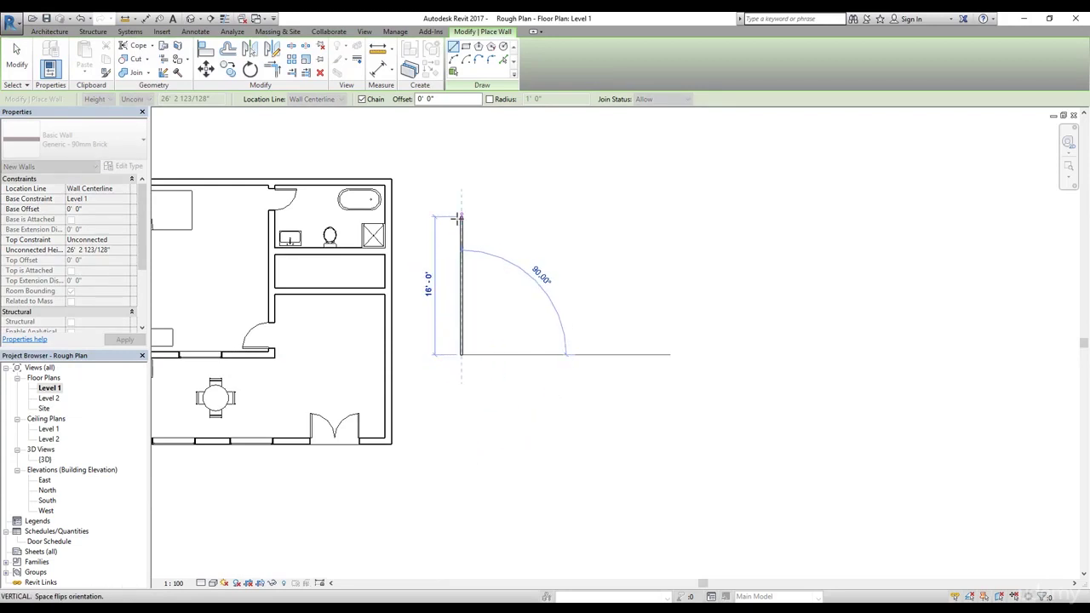
type("40")
key("Return")
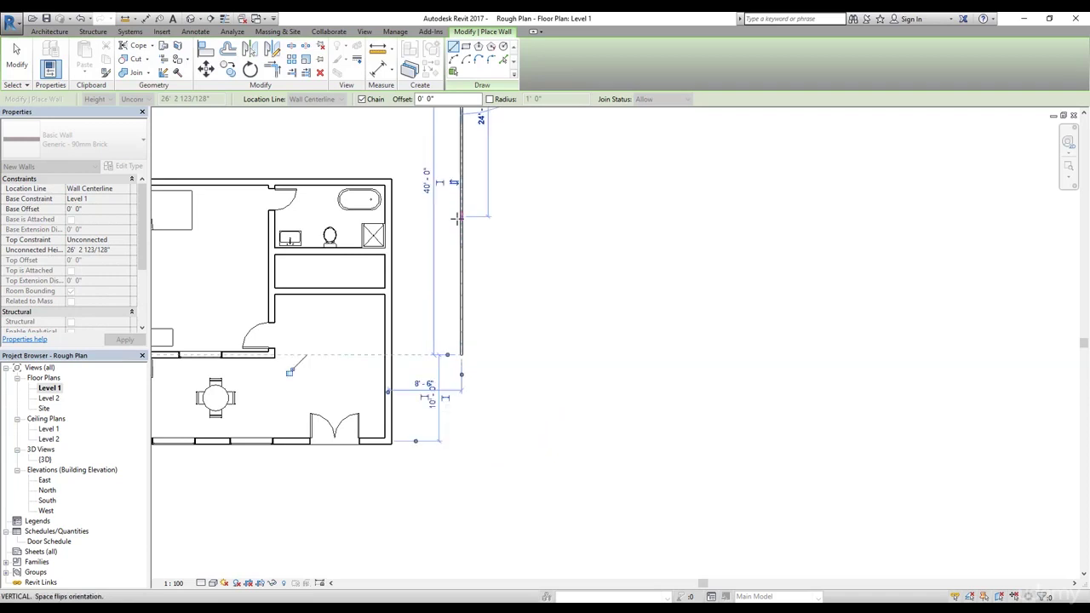
key("Escape")
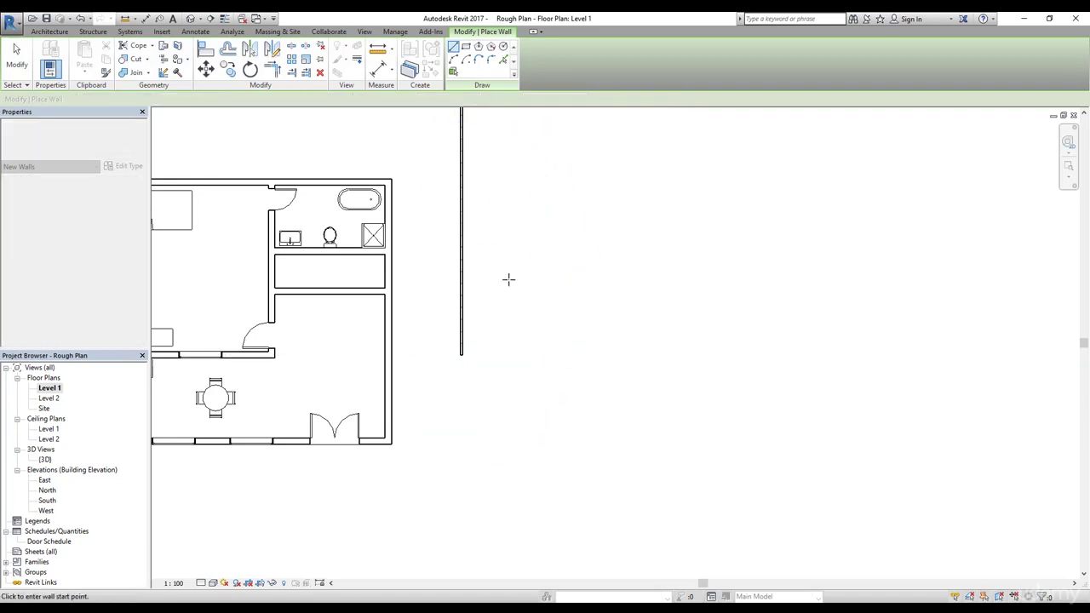
key("Escape")
left_click_drag(462, 209, 528, 368)
left_click(616, 366)
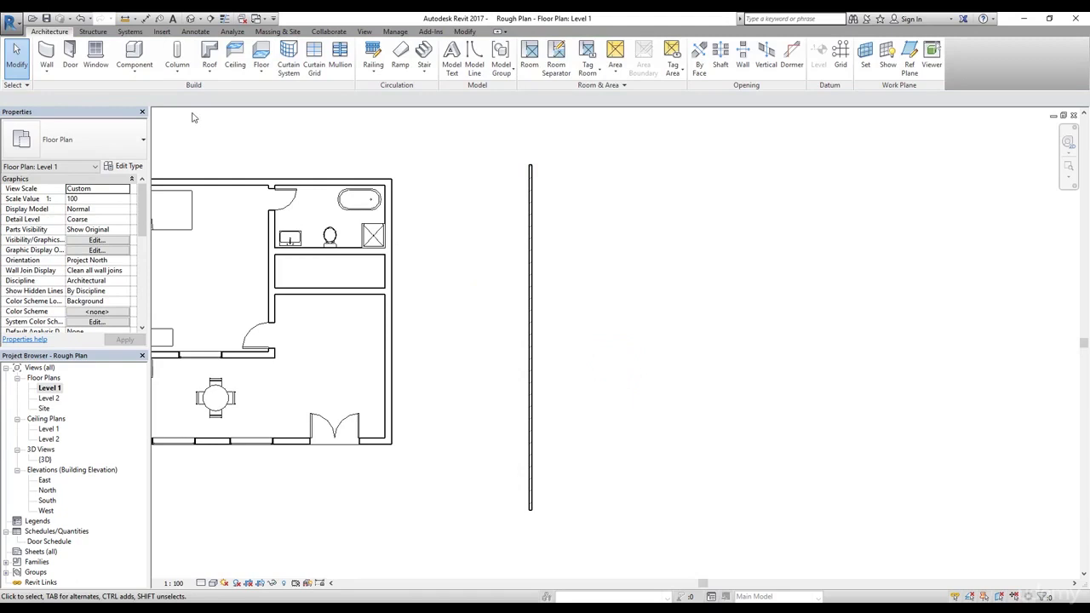
Draw a 15' horizontal wall eastward from the long wall's lower end, continuing into a 10' vertical wall upward
left_click(44, 51)
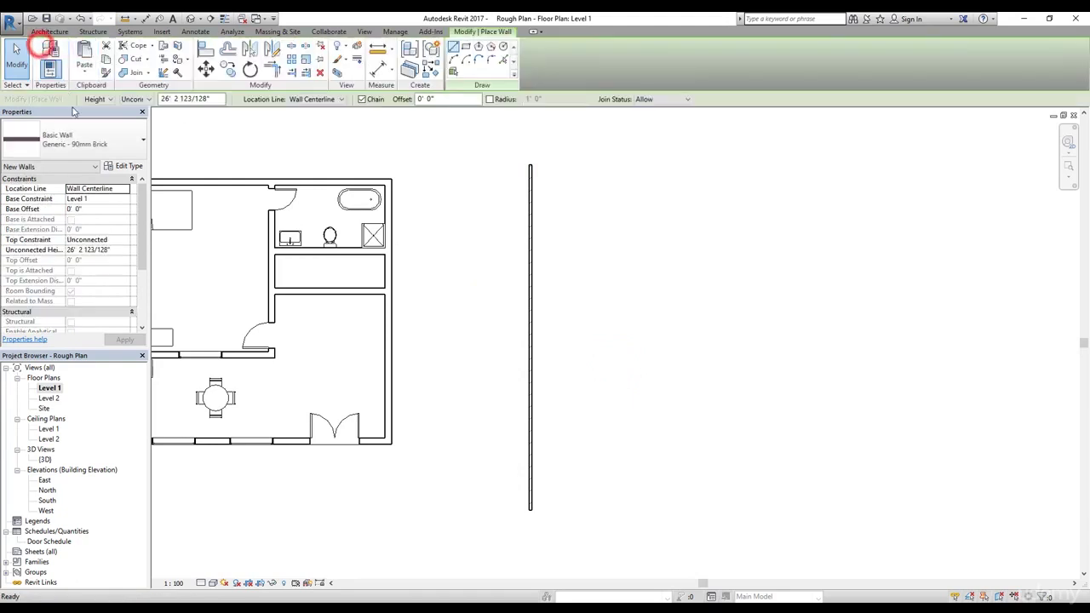
left_click(529, 510)
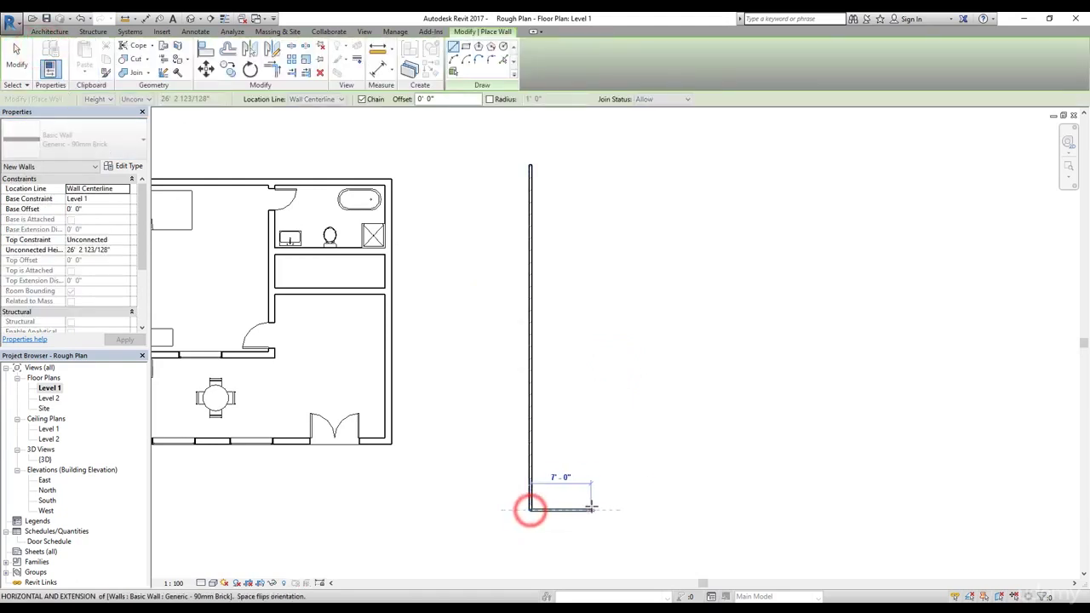
type("1")
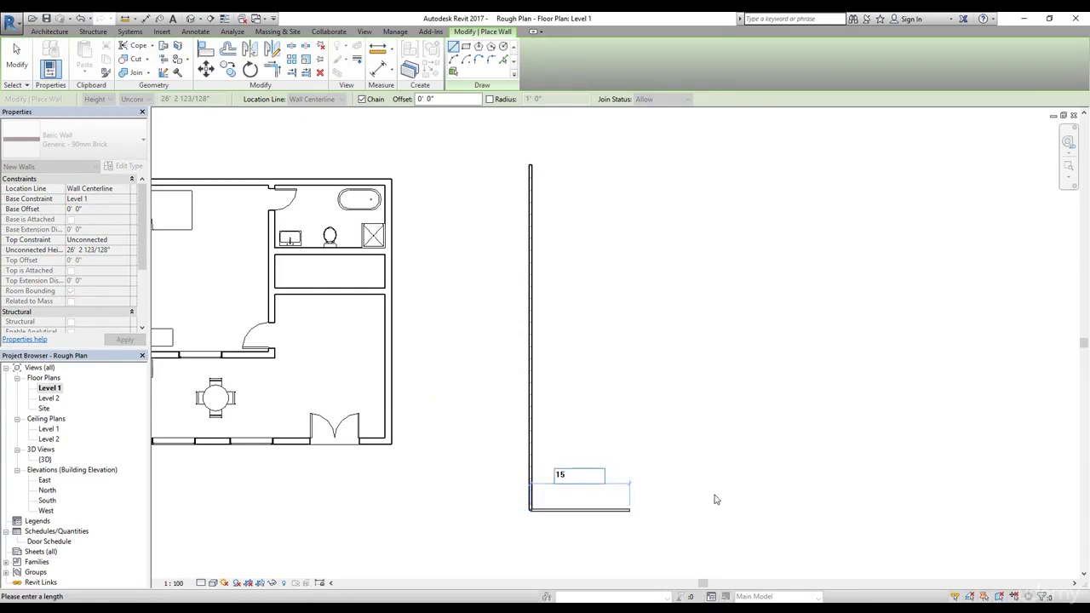
type("5")
key("Return")
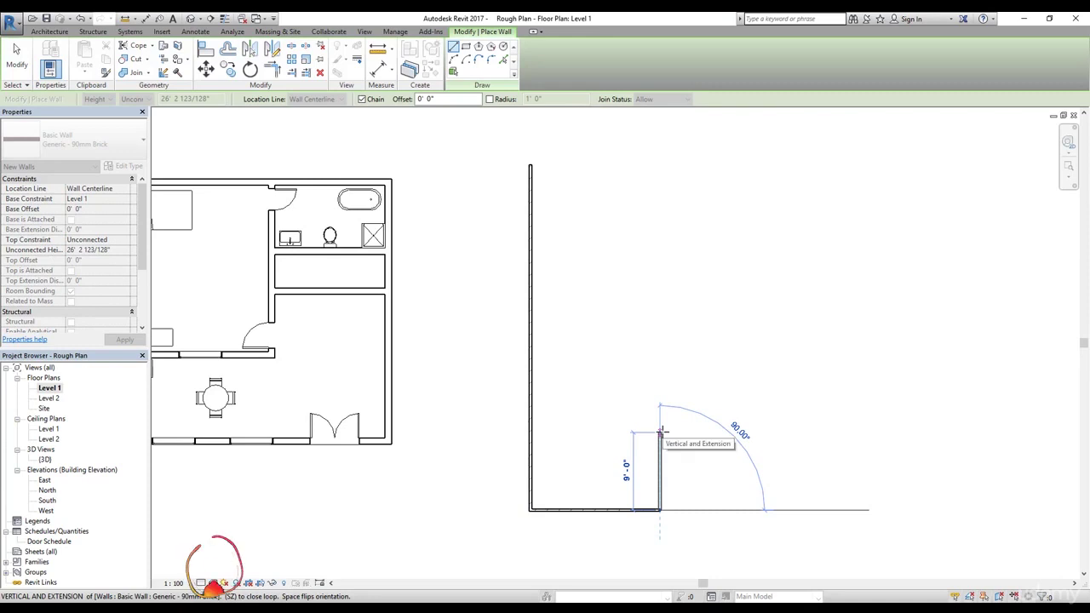
type("10")
key("Return")
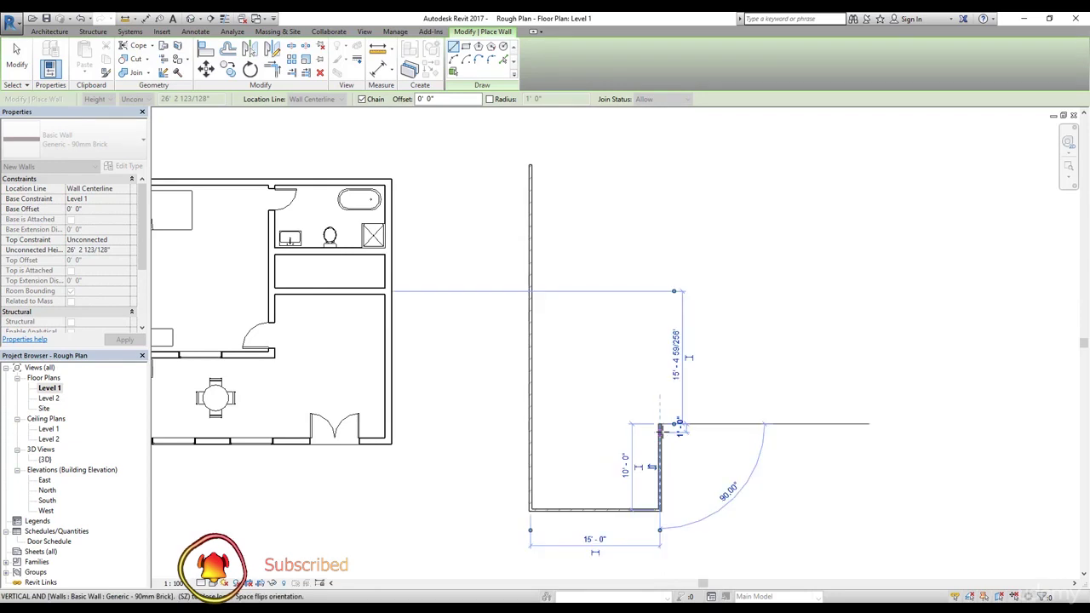
right_click(641, 443)
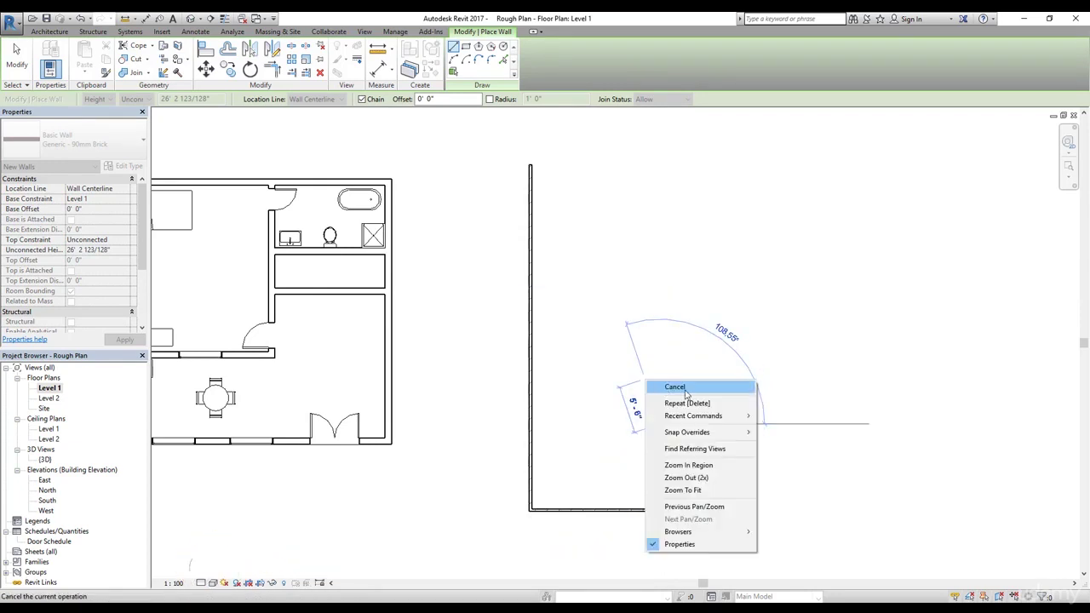
left_click(652, 453)
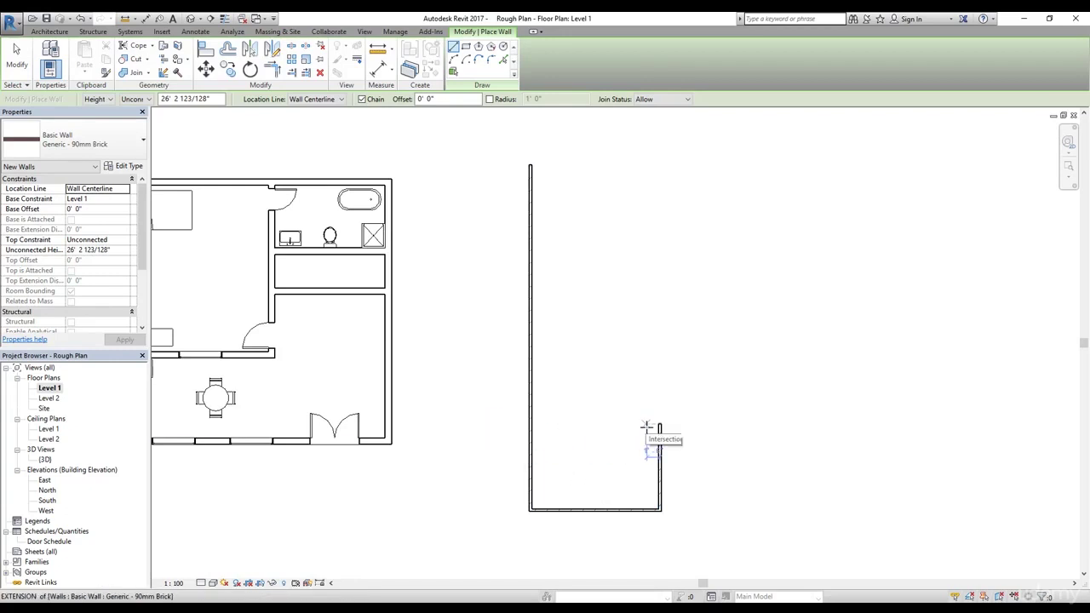
key("Escape")
key("Escape")
Examine the dimensions of the new horizontal wall and the short vertical wall
left_click(570, 510)
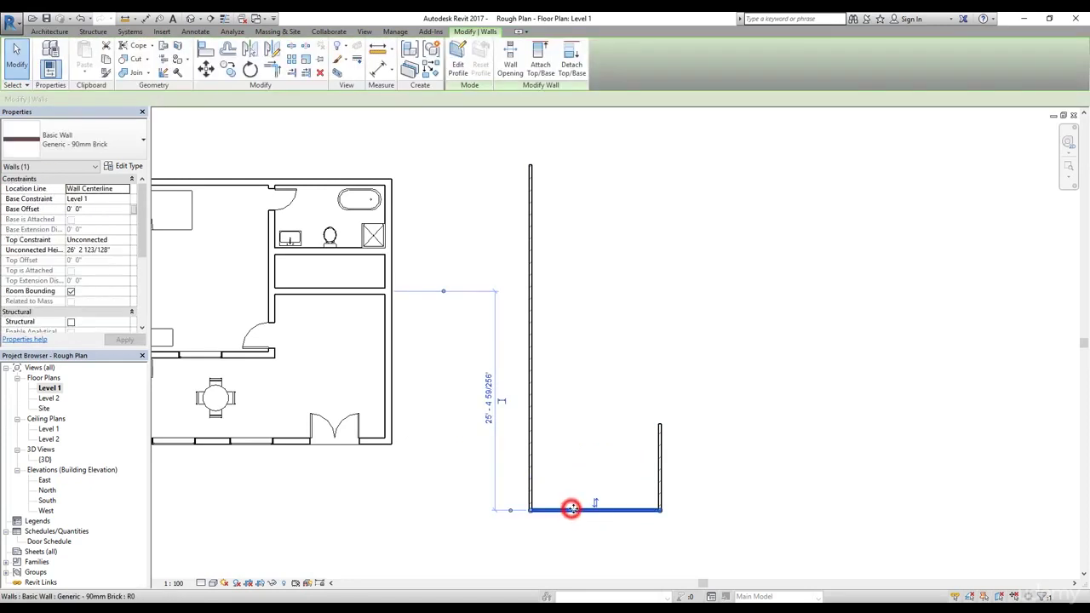
scroll(627, 495, "up", 2)
key("Escape")
left_click(628, 504)
scroll(600, 499, "up", 1)
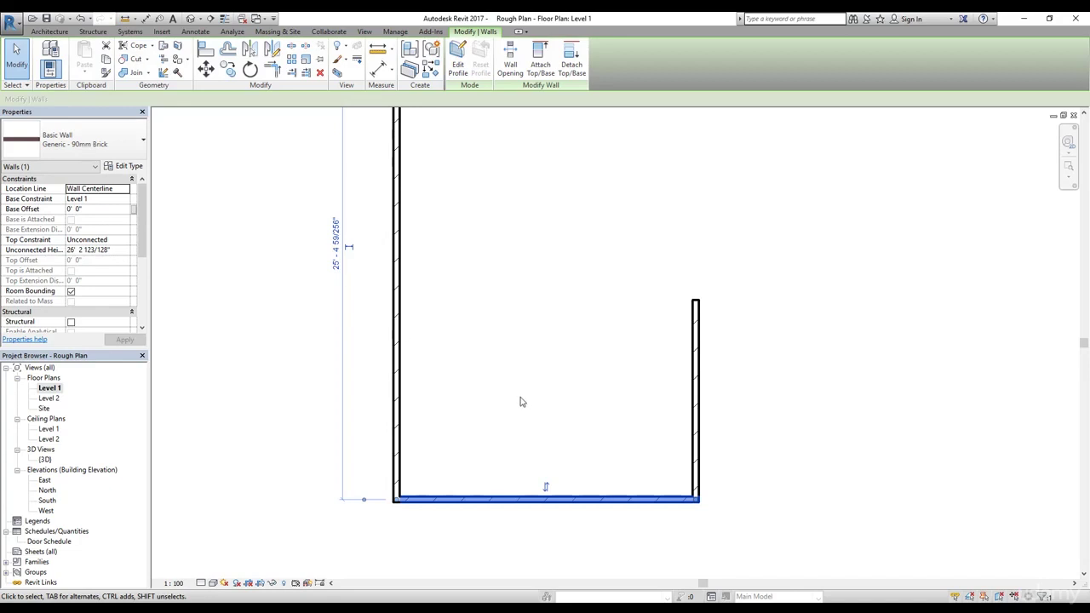
scroll(522, 401, "down", 1)
key("Escape")
left_click(650, 375)
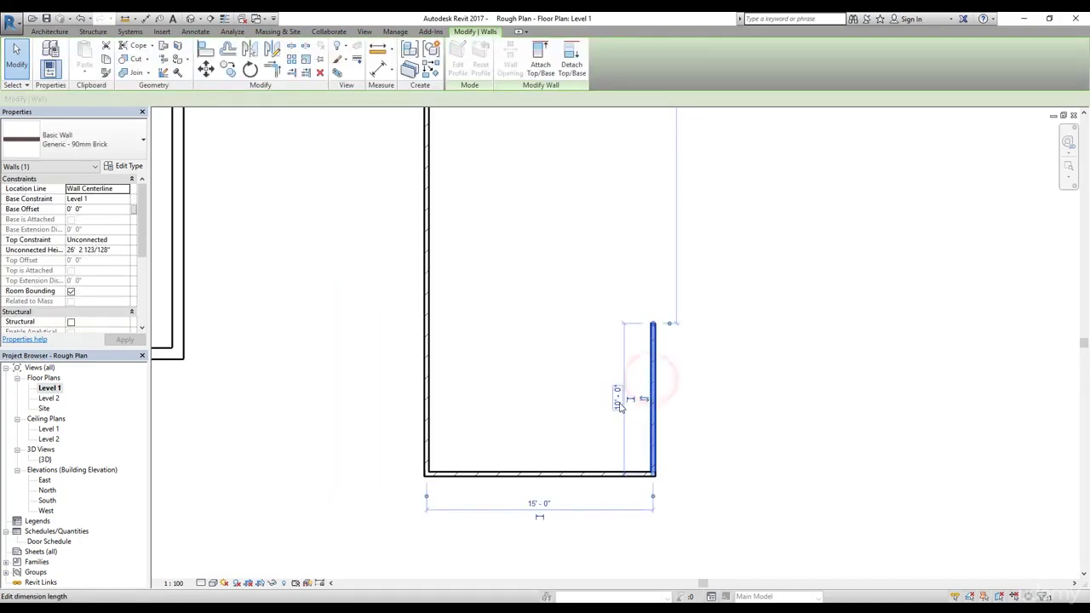
key("Escape")
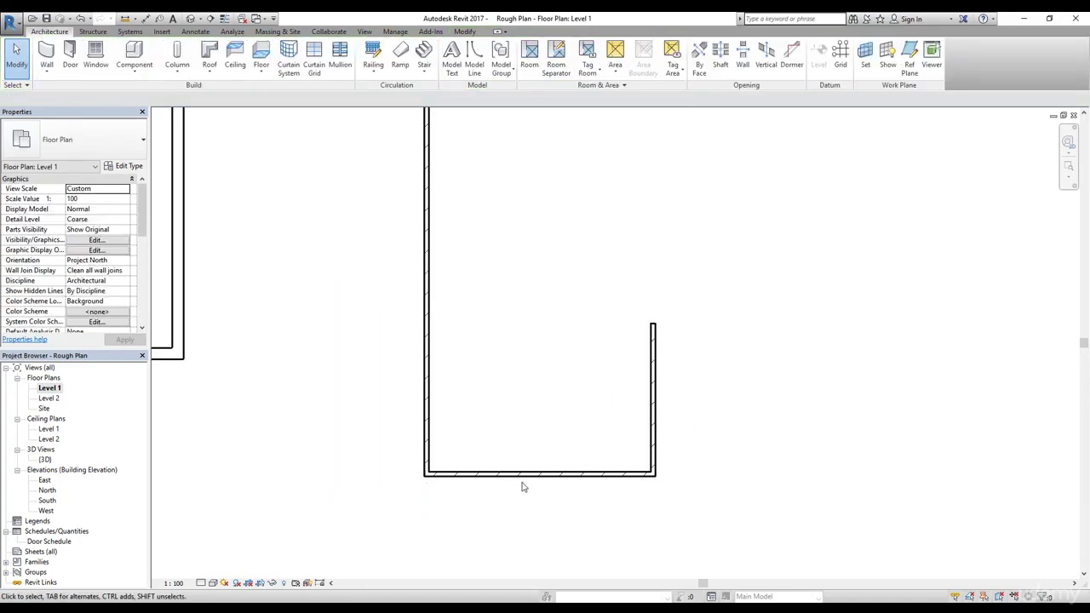
Array the 15' horizontal wall at the base of the brick walls upward from its east end, with a 10' spacing
scroll(517, 428, "down", 1)
scroll(528, 398, "down", 1)
scroll(534, 460, "down", 1)
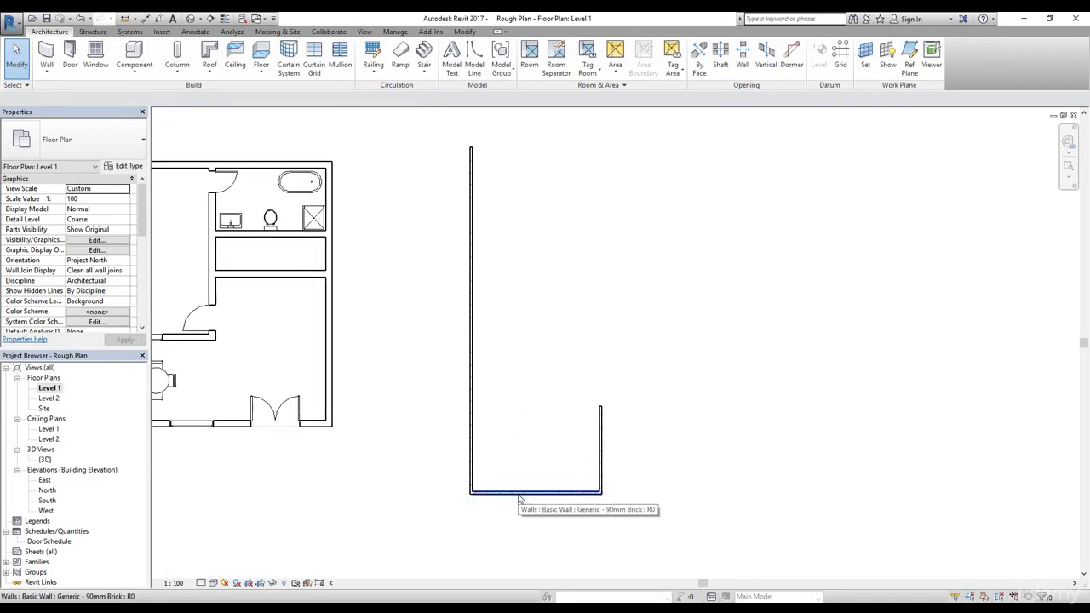
left_click(518, 493)
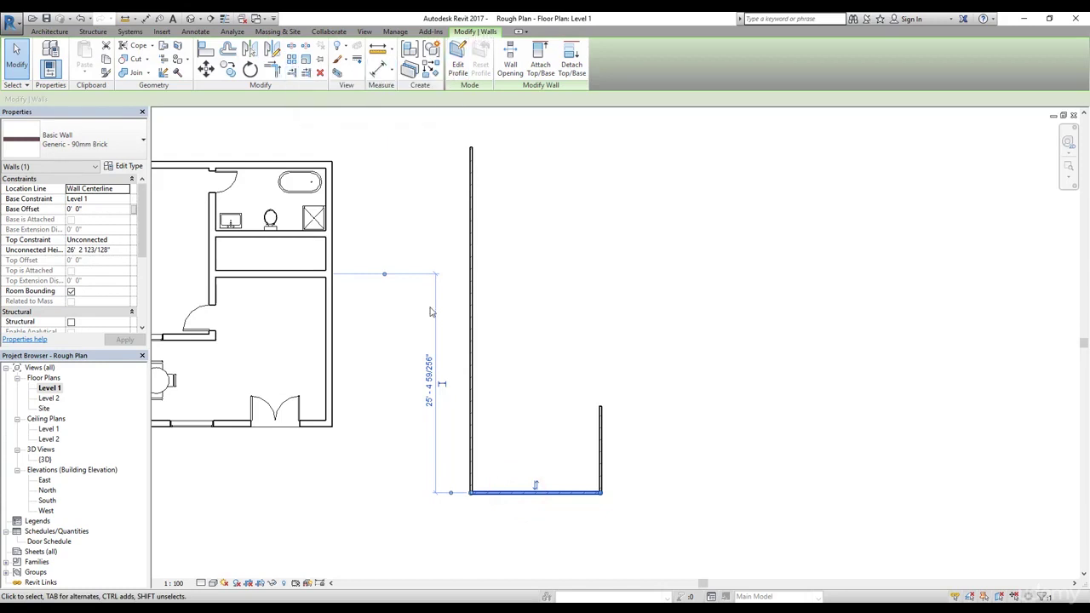
left_click(293, 61)
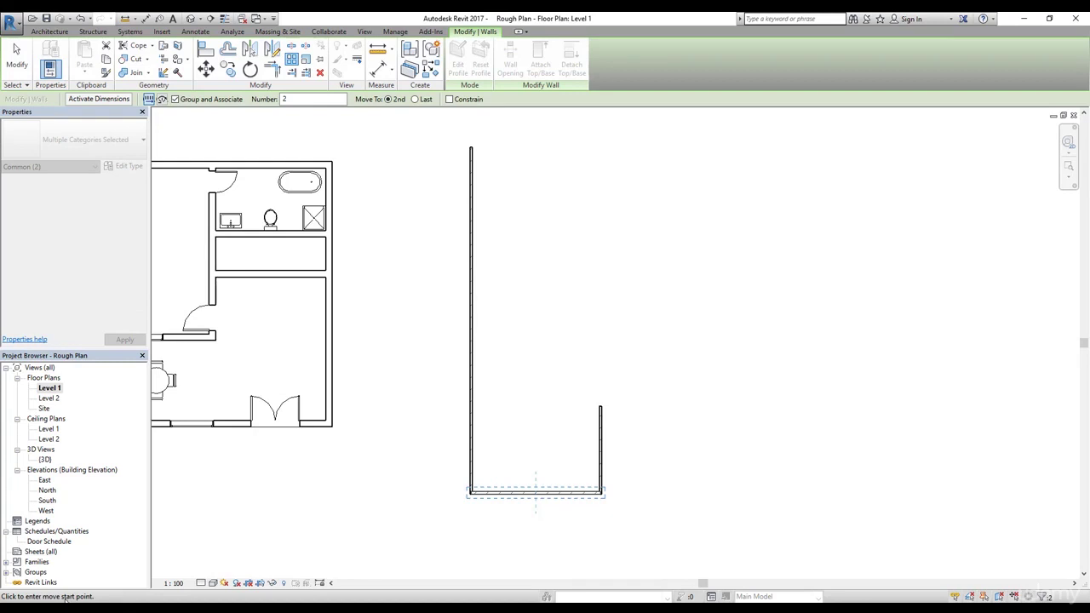
scroll(626, 504, "up", 3)
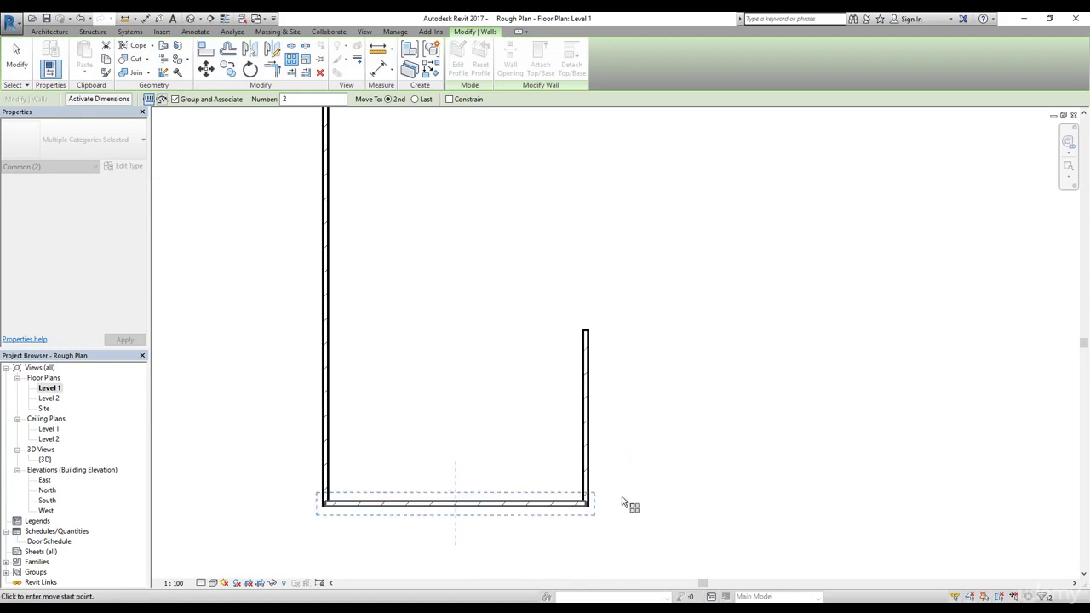
scroll(584, 508, "up", 4)
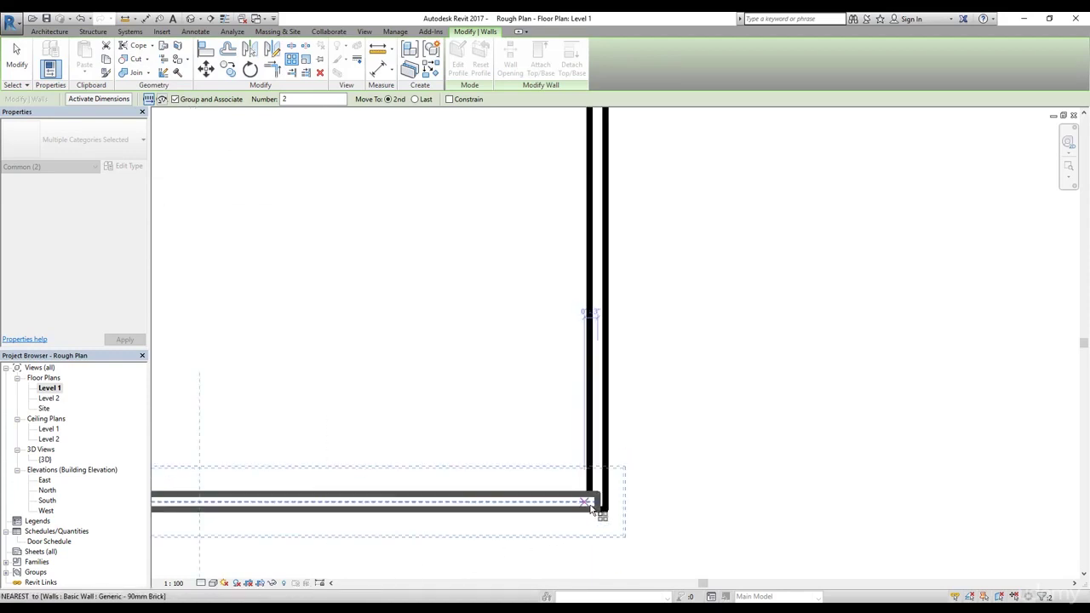
left_click(599, 506)
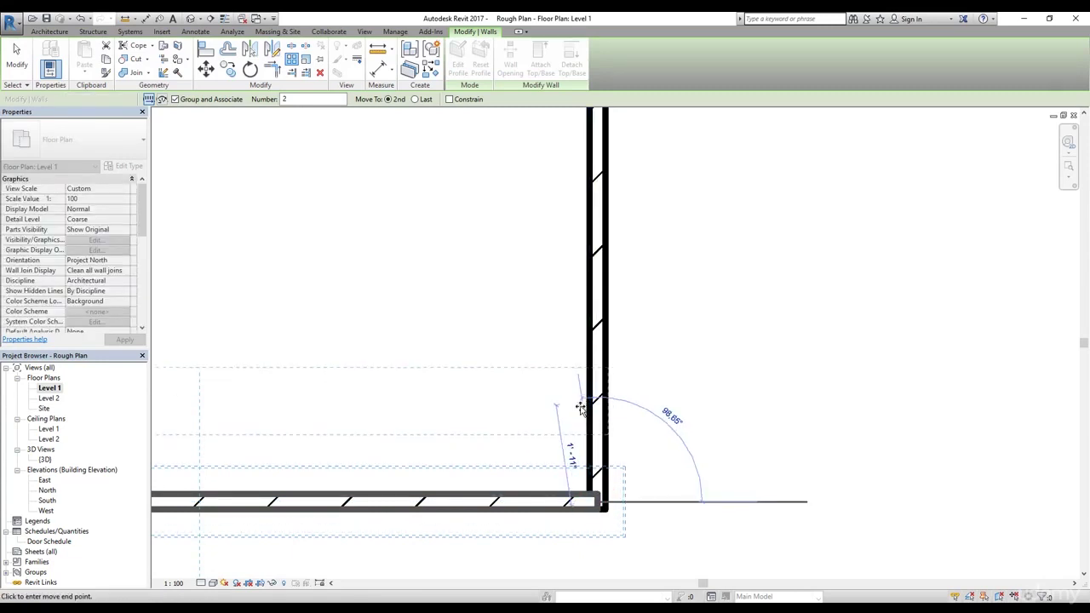
scroll(586, 411, "down", 5)
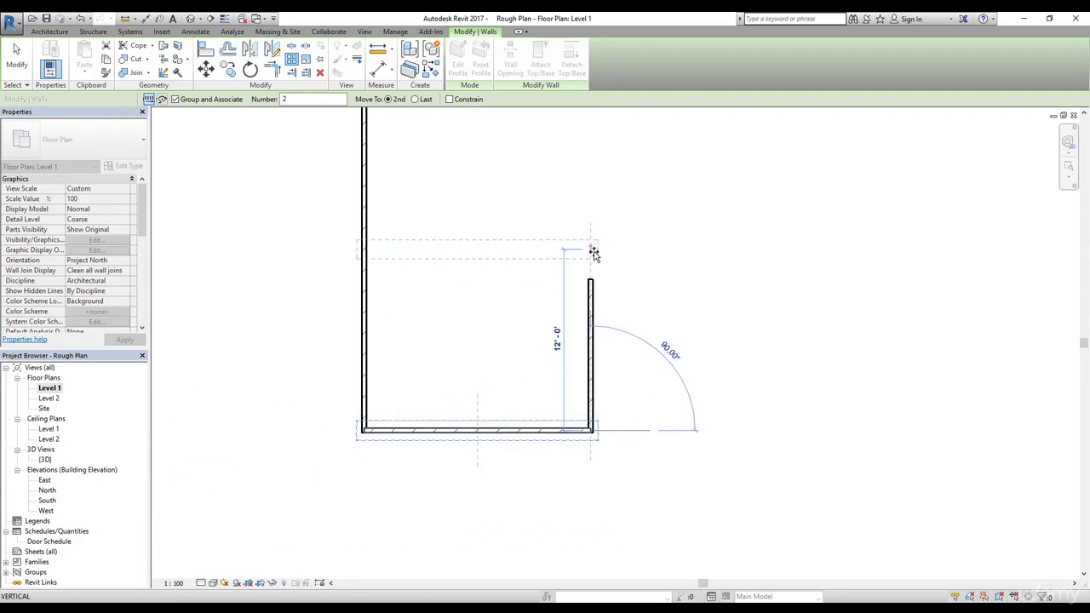
type("1")
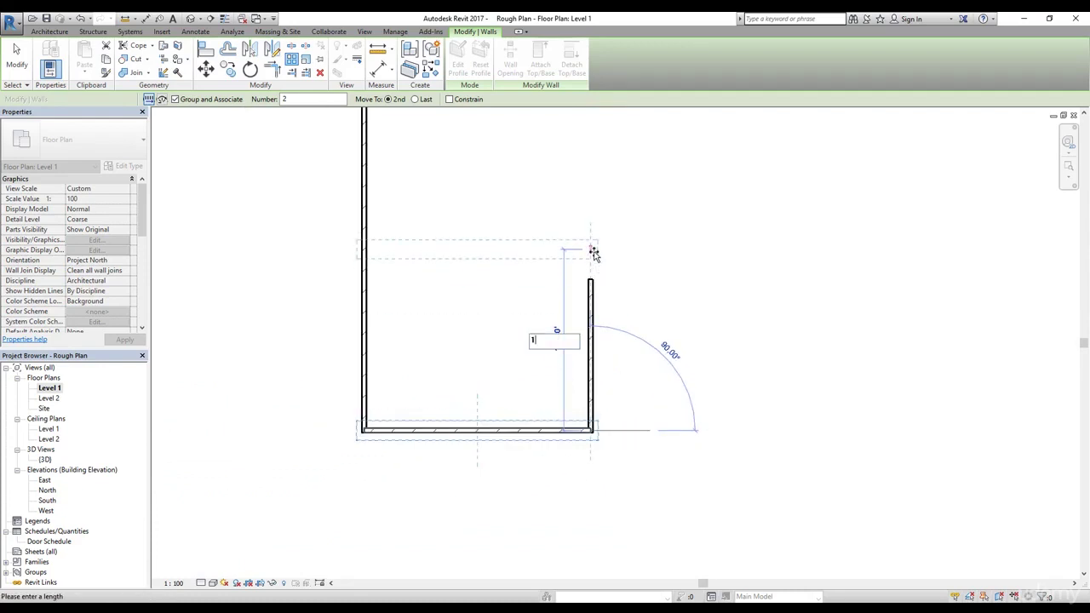
type("0")
key("Return")
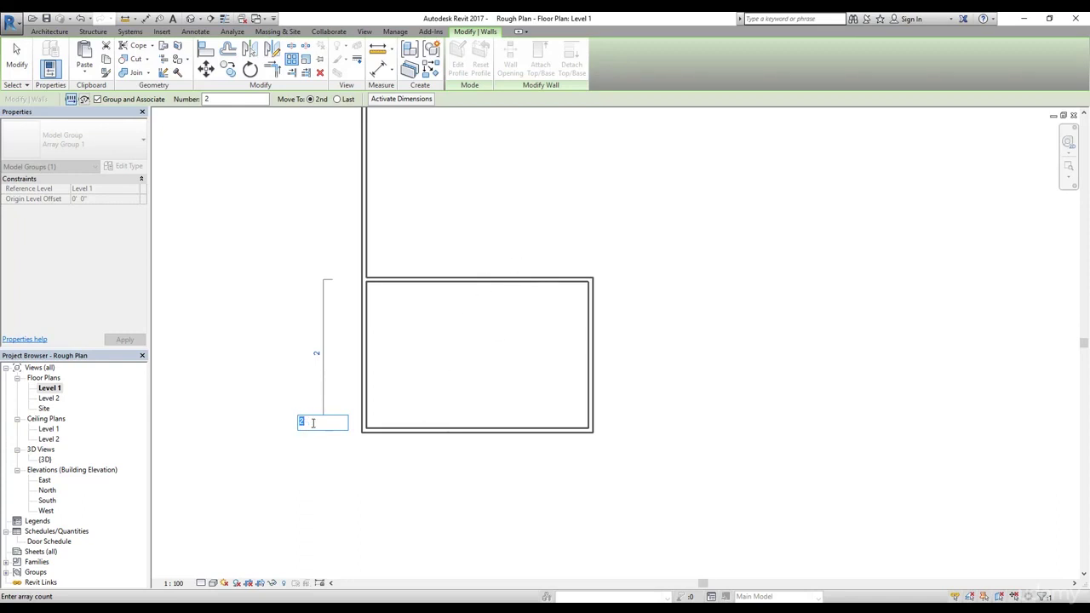
Set the horizontal wall array's count to 6 and finish the array
scroll(384, 369, "down", 3)
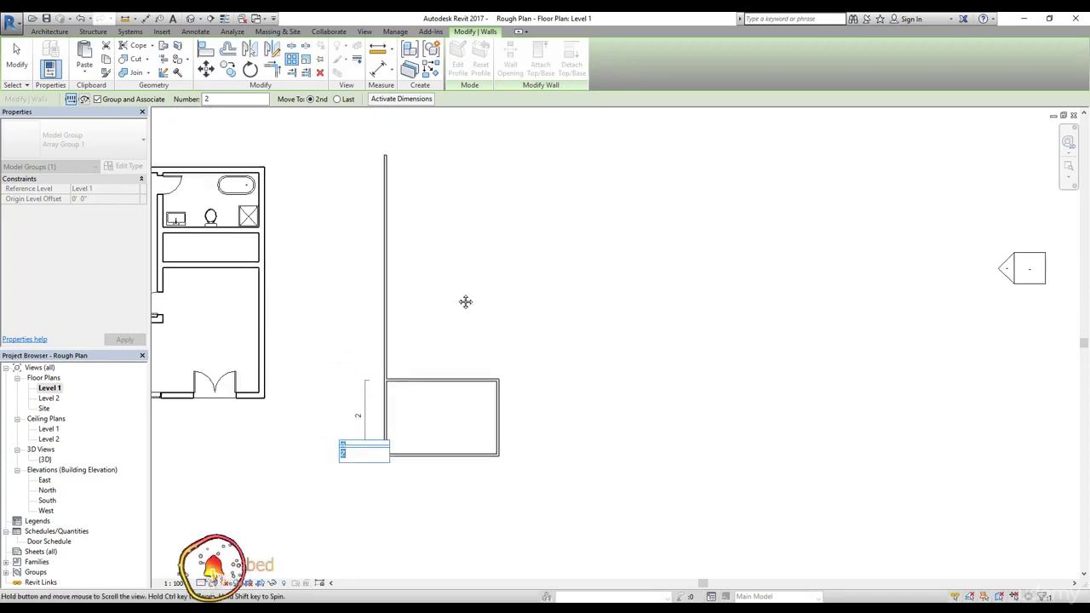
left_click(364, 504)
type("6")
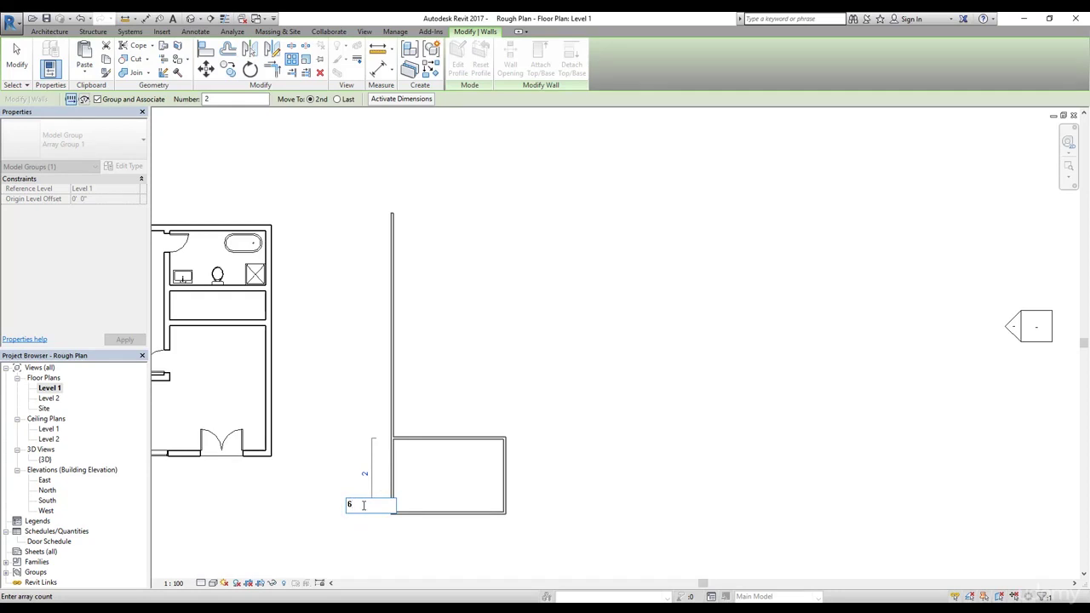
key("Return")
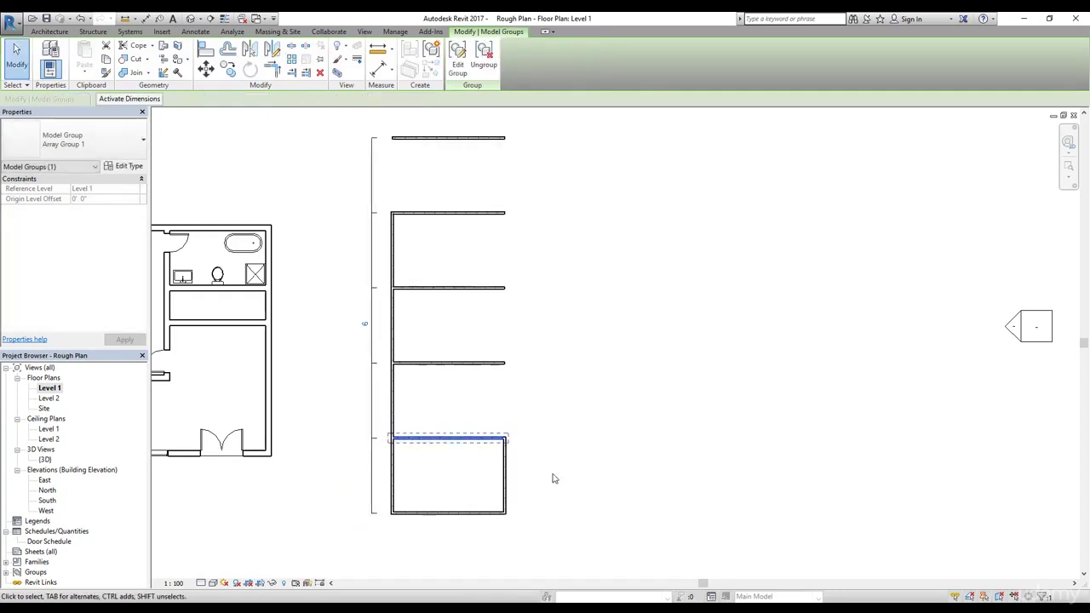
left_click(601, 455)
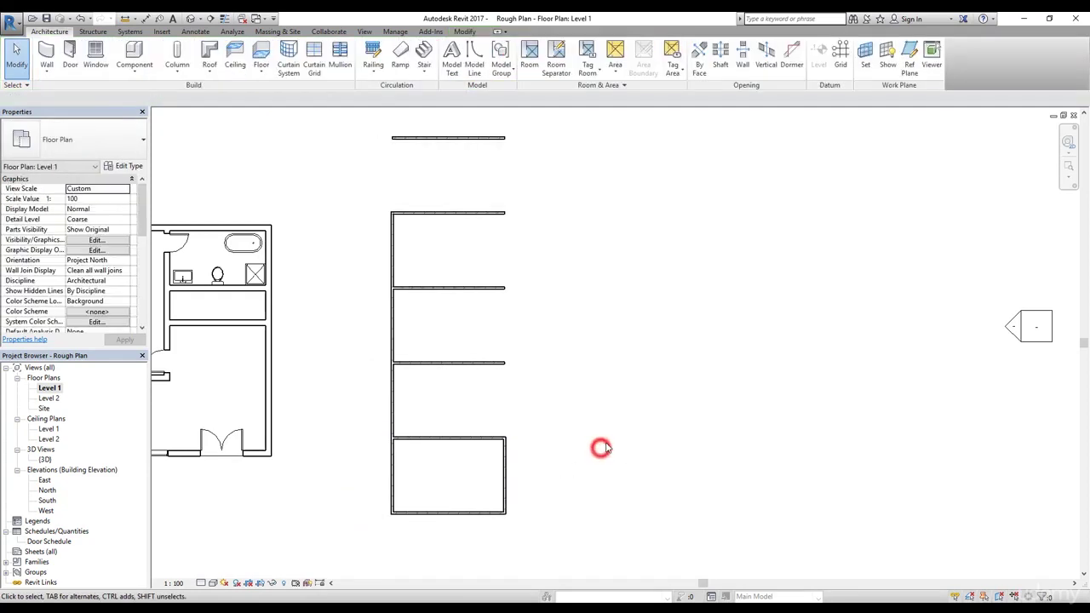
Delete the topmost arrayed wall that lies beyond the long vertical wall's upper end
middle_click_drag(489, 190, 474, 247)
left_click(480, 206)
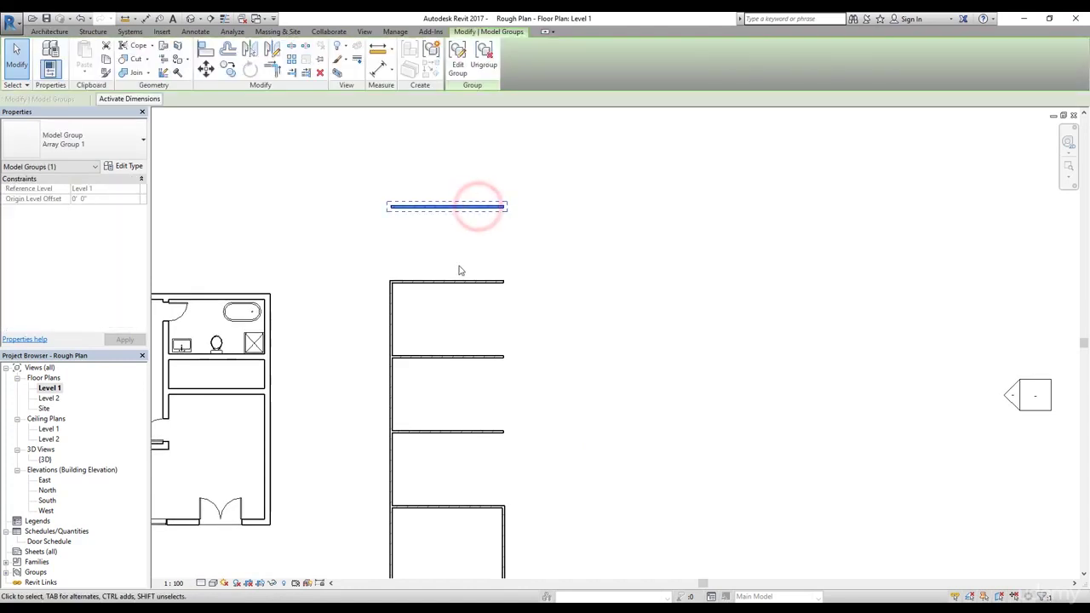
key("Delete")
middle_click_drag(462, 341, 477, 238)
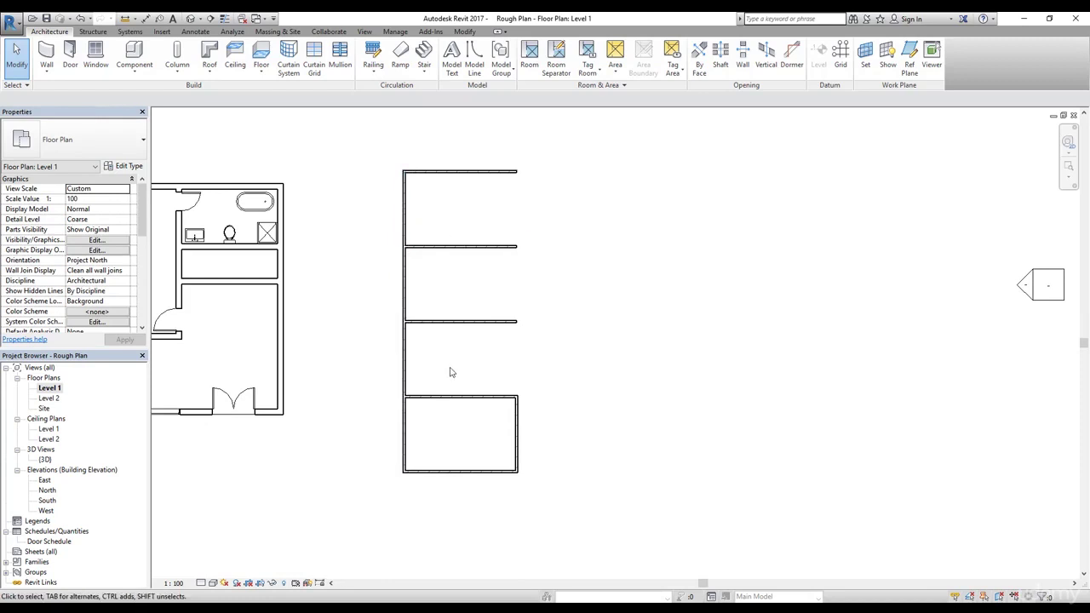
Extend the short east wall upward to the end of the uppermost horizontal wall, enclosing four stacked rooms
left_click(517, 430)
left_click(515, 396)
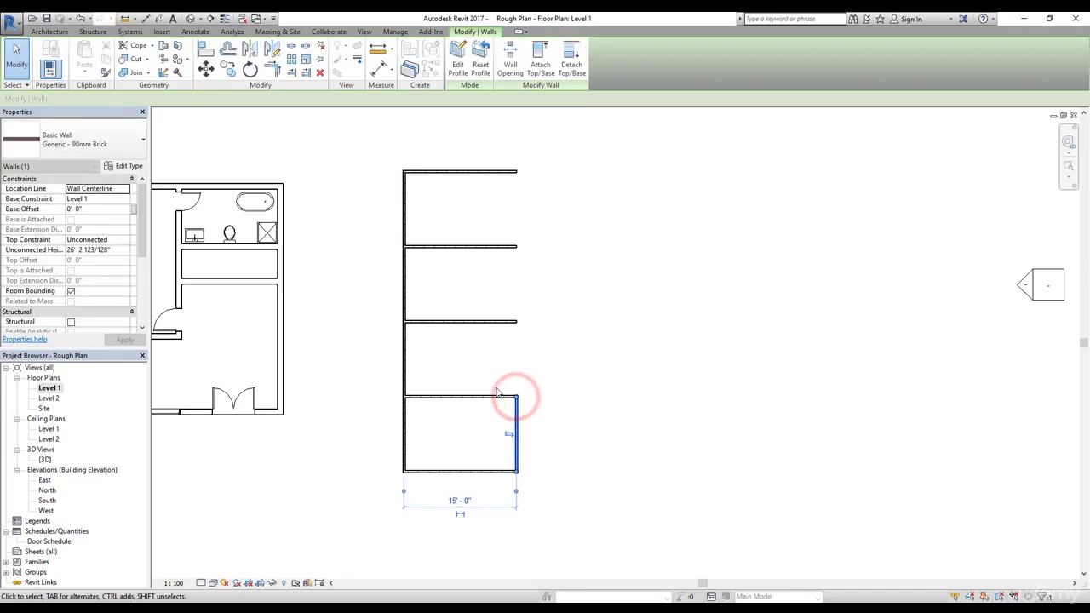
left_click_drag(516, 396, 516, 172)
left_click(593, 227)
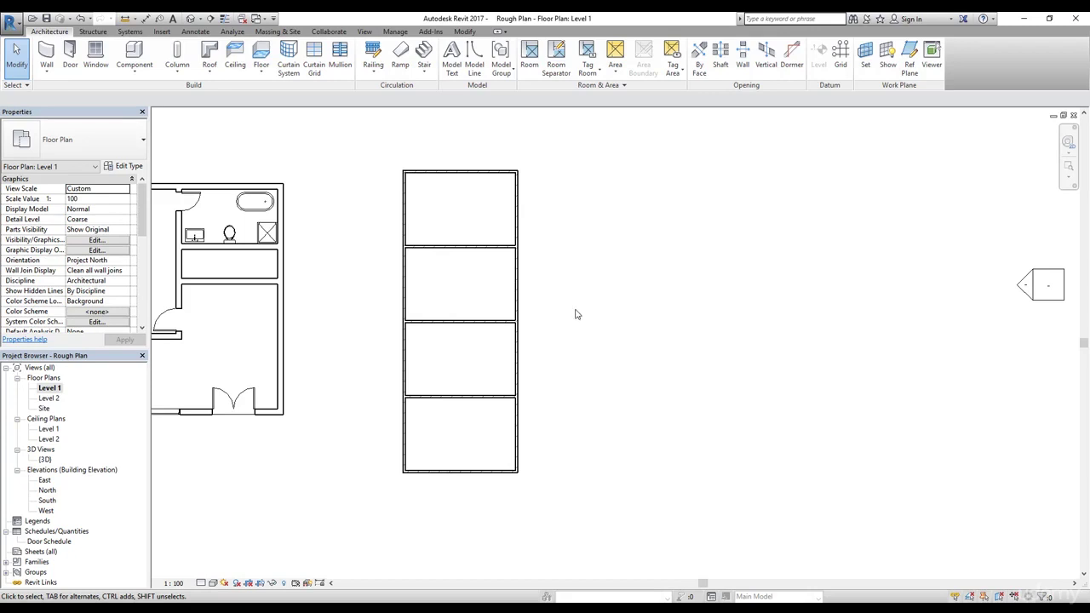
Array the whole four-room block horizontally eastward from its lower-left corner, with a spacing of about 23' 6" and a count of 4
middle_click_drag(592, 307, 481, 309)
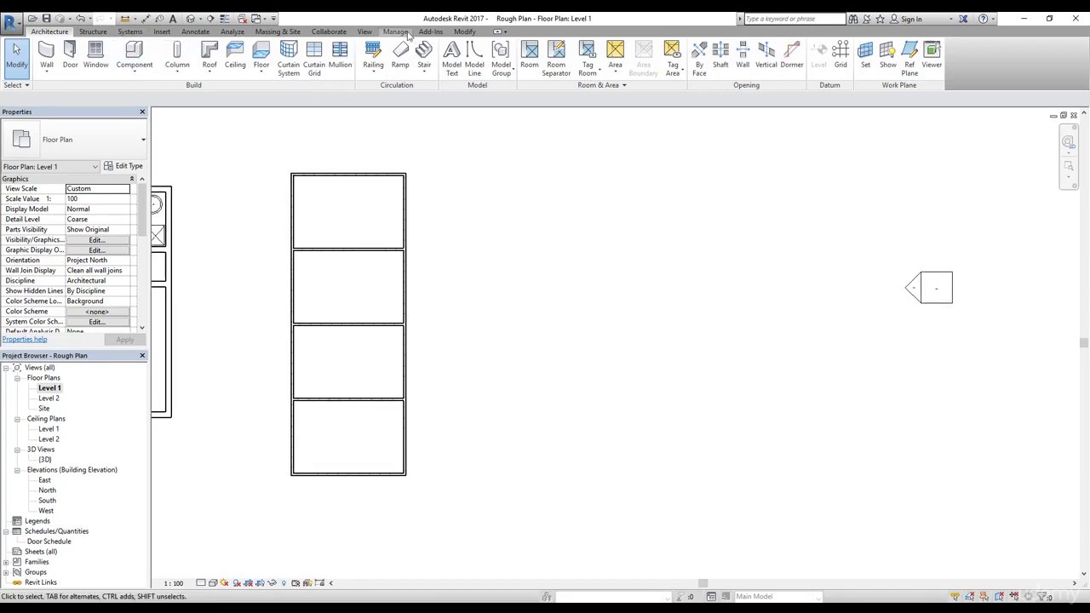
left_click(465, 31)
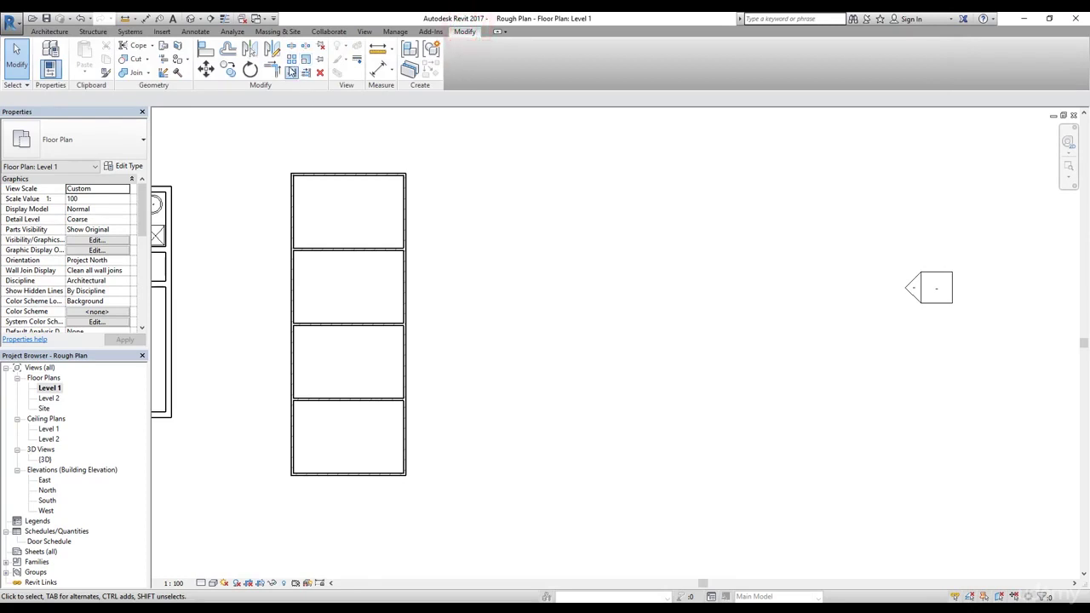
left_click(291, 59)
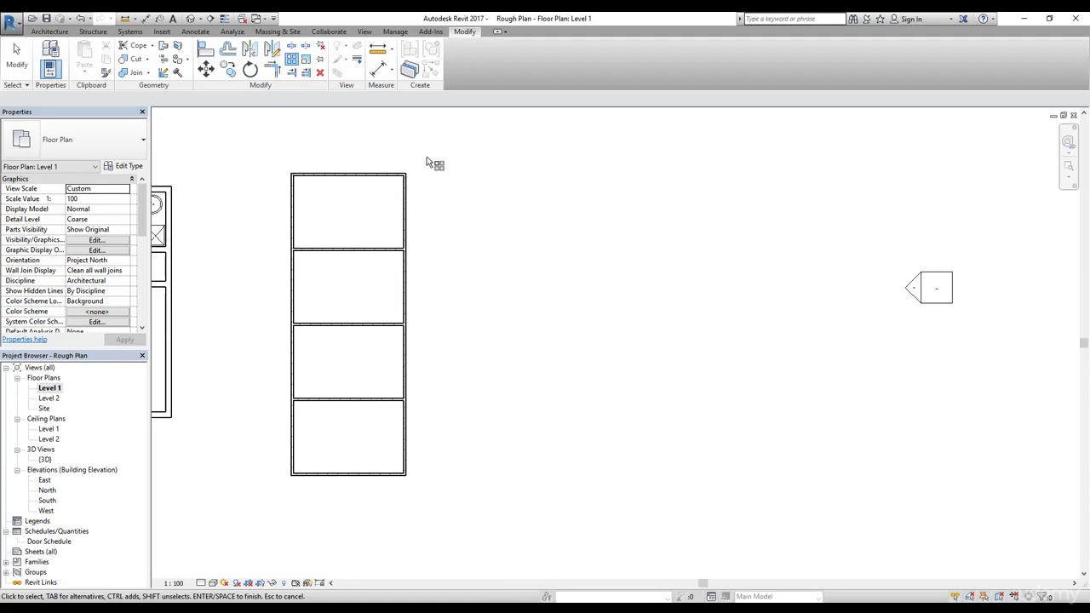
left_click_drag(446, 159, 267, 518)
right_click(350, 499)
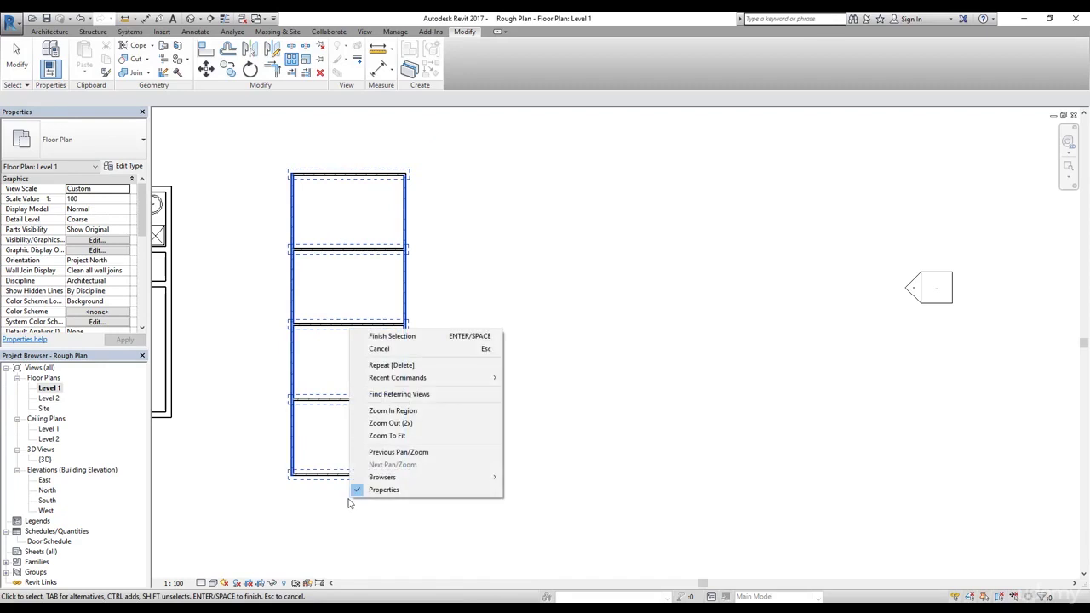
left_click(391, 337)
key("a")
key("r")
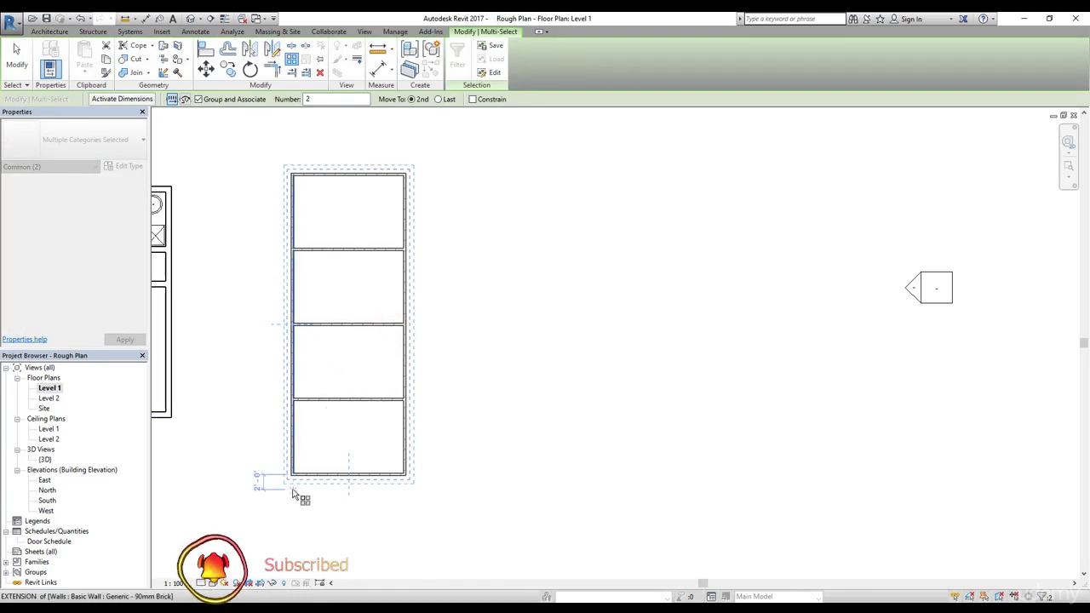
scroll(294, 485, "up", 3)
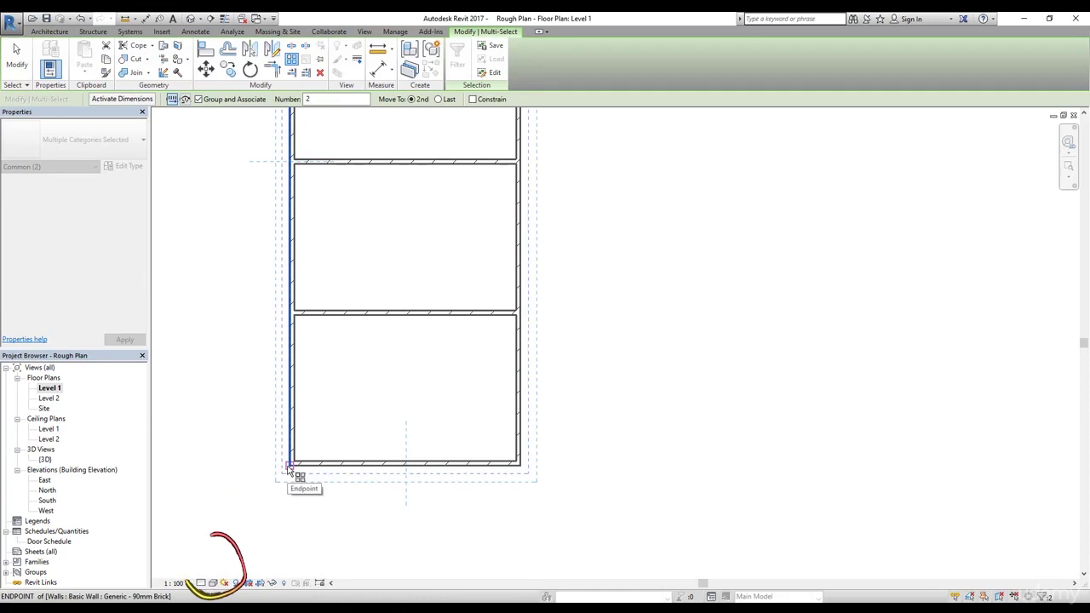
left_click(289, 465)
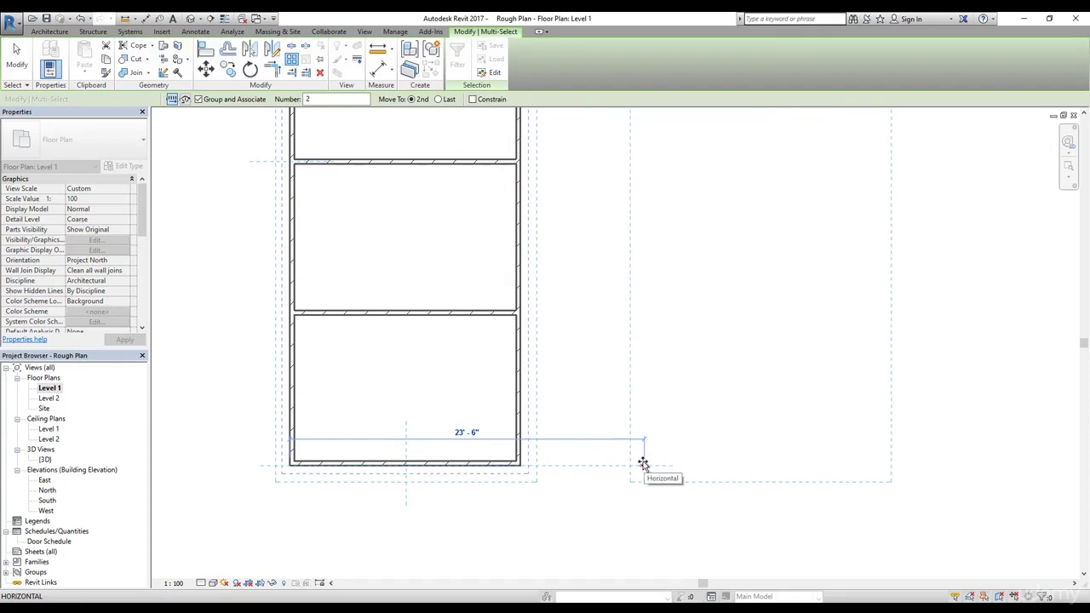
left_click(643, 463)
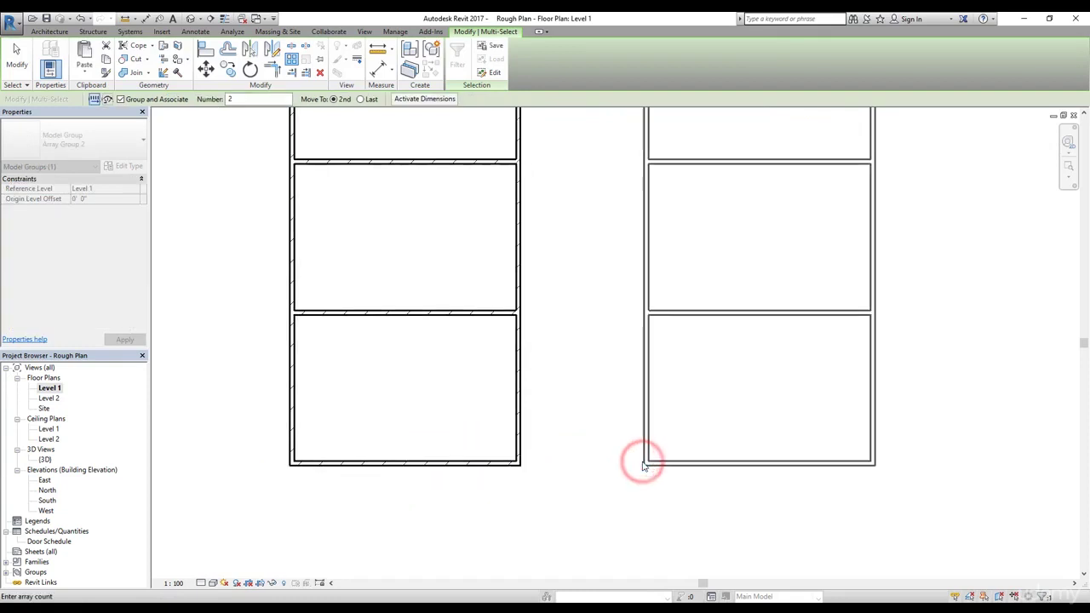
scroll(642, 463, "down", 5)
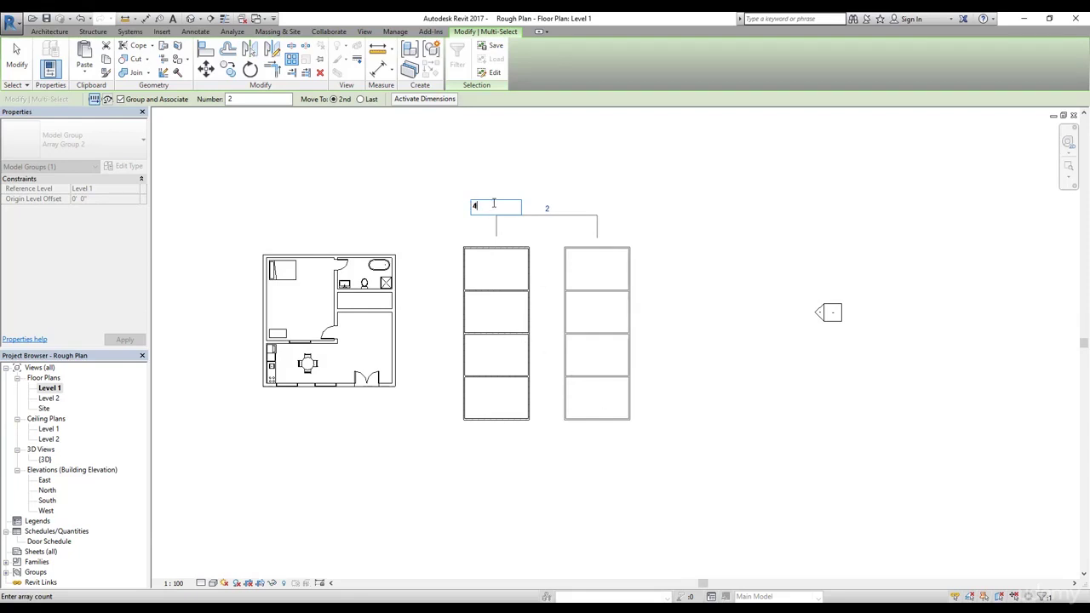
key("Return")
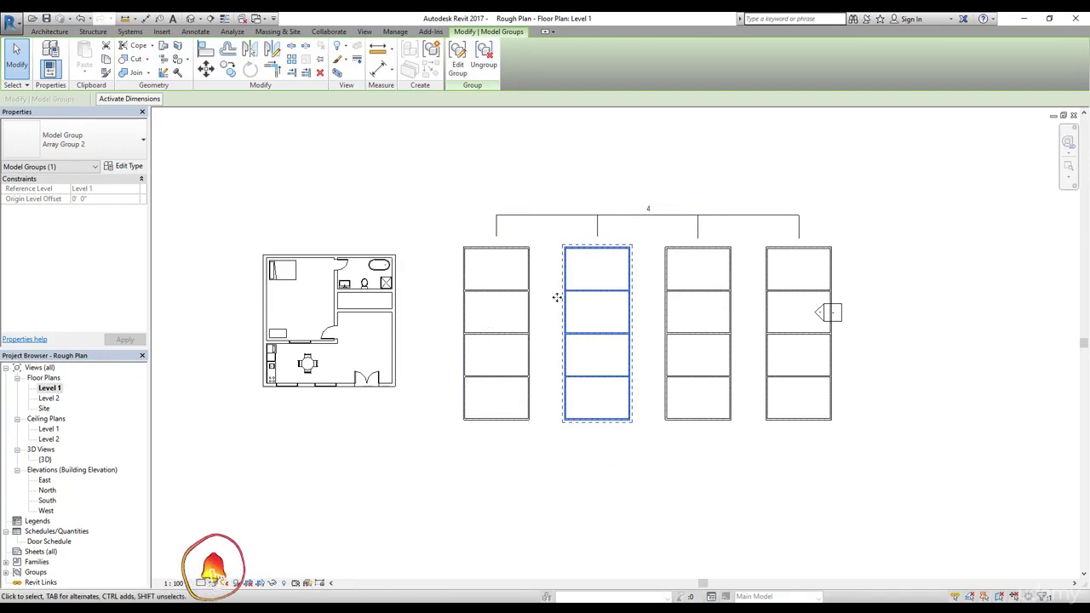
Try raising the room block array's count to 100
left_click(649, 208)
type("10")
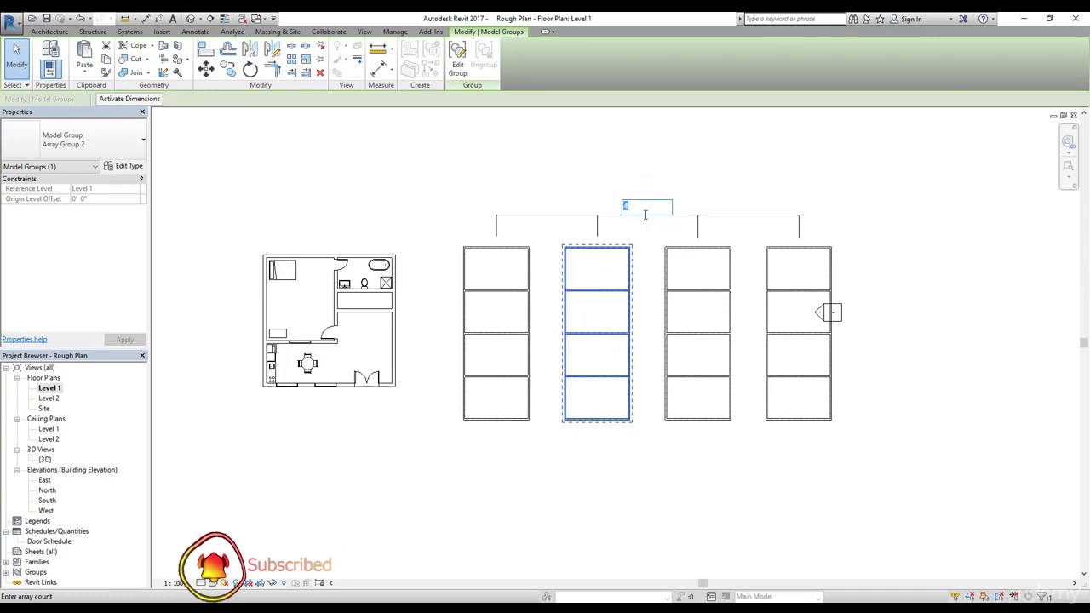
type("0")
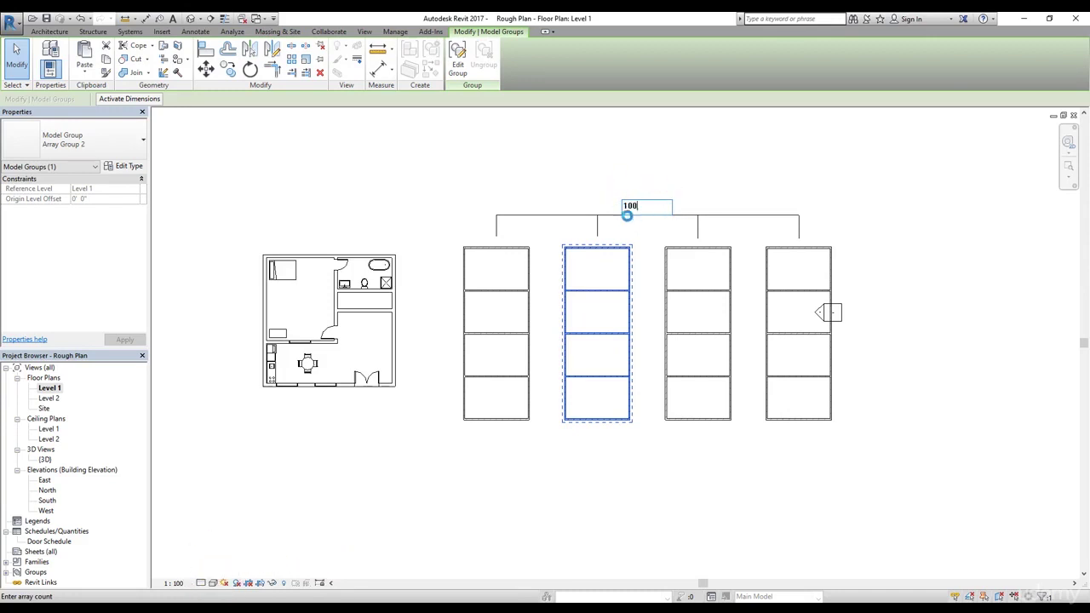
key("Return")
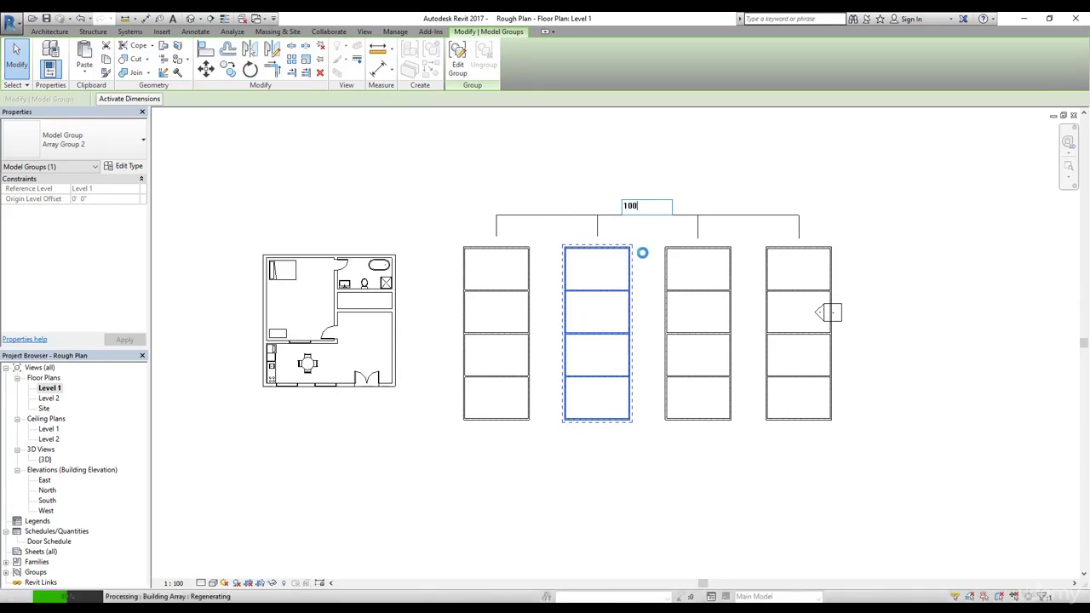
scroll(602, 332, "down", 10)
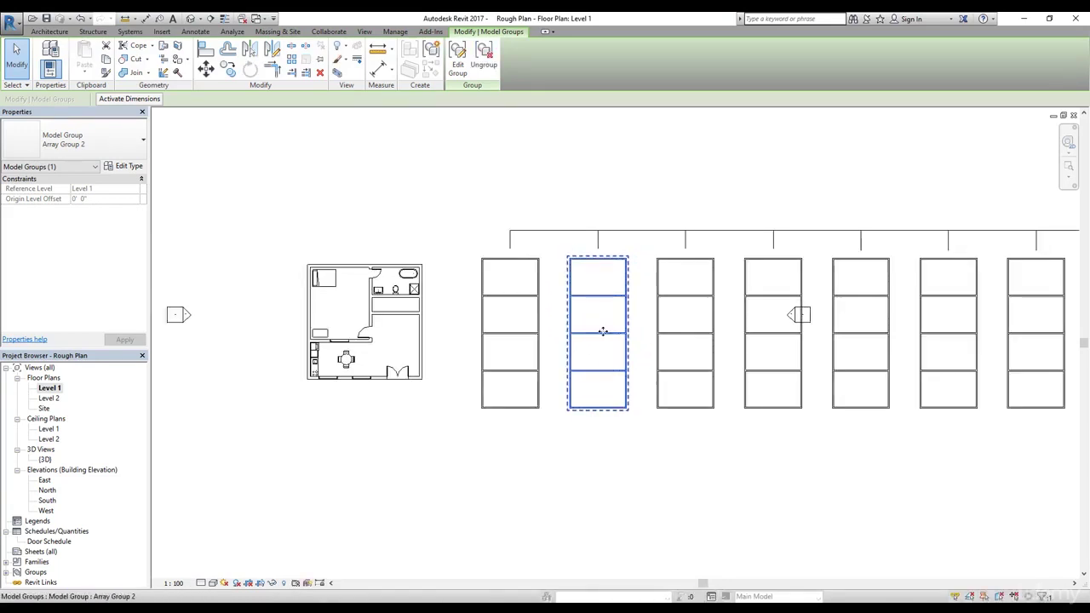
scroll(642, 333, "up", 4)
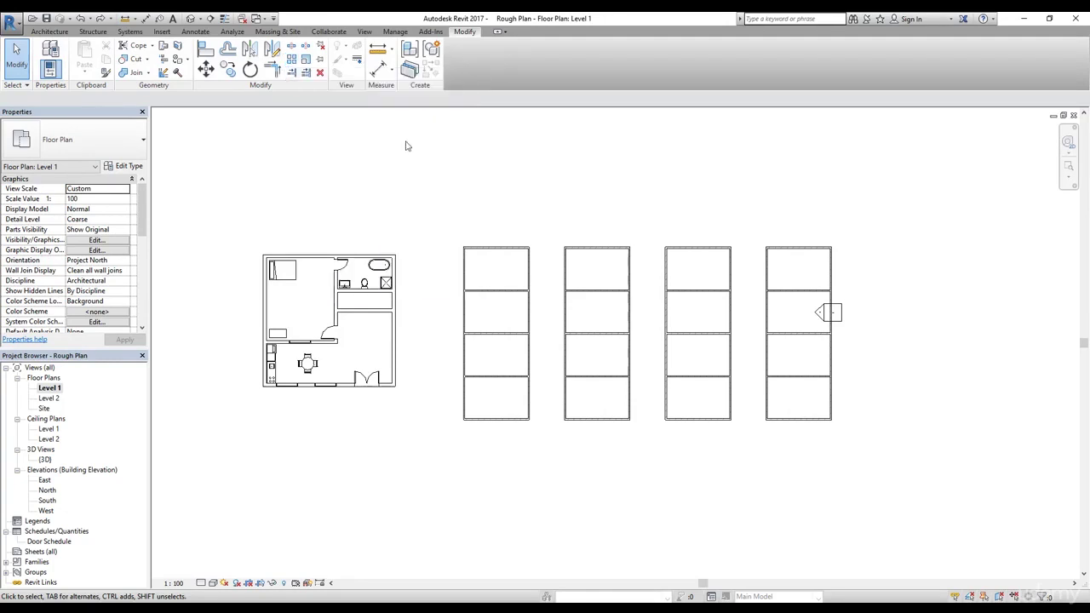
Delete the three eastern room blocks together with the East elevation marker, accepting the deletion of view East
left_click_drag(844, 225, 554, 454)
key("Delete")
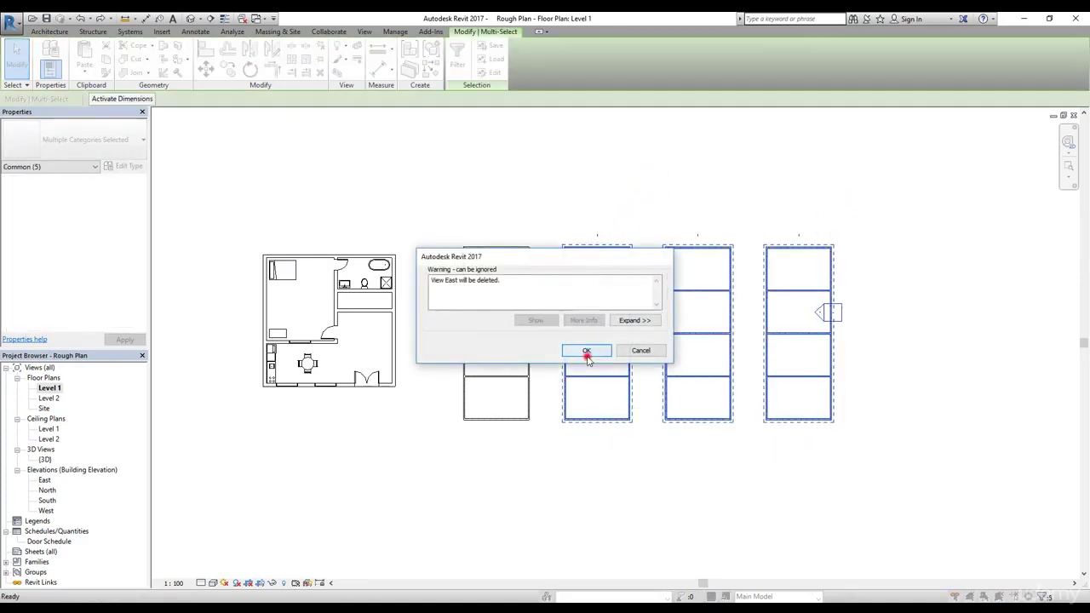
left_click(587, 356)
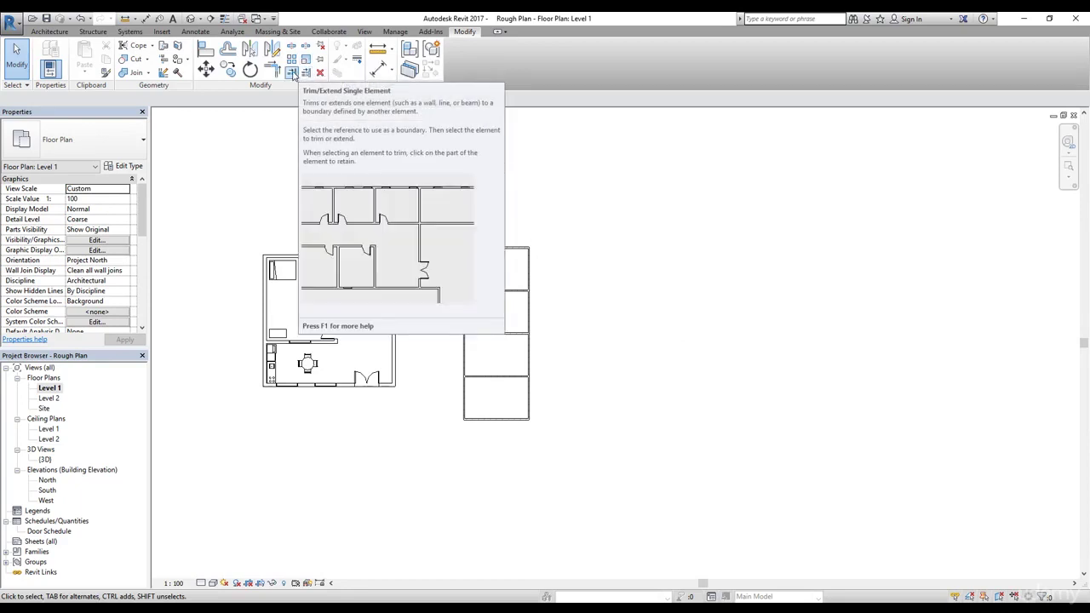
Delete the remaining four-room block beside the floor plan
left_click(550, 304)
left_click_drag(554, 231, 455, 465)
key("Delete")
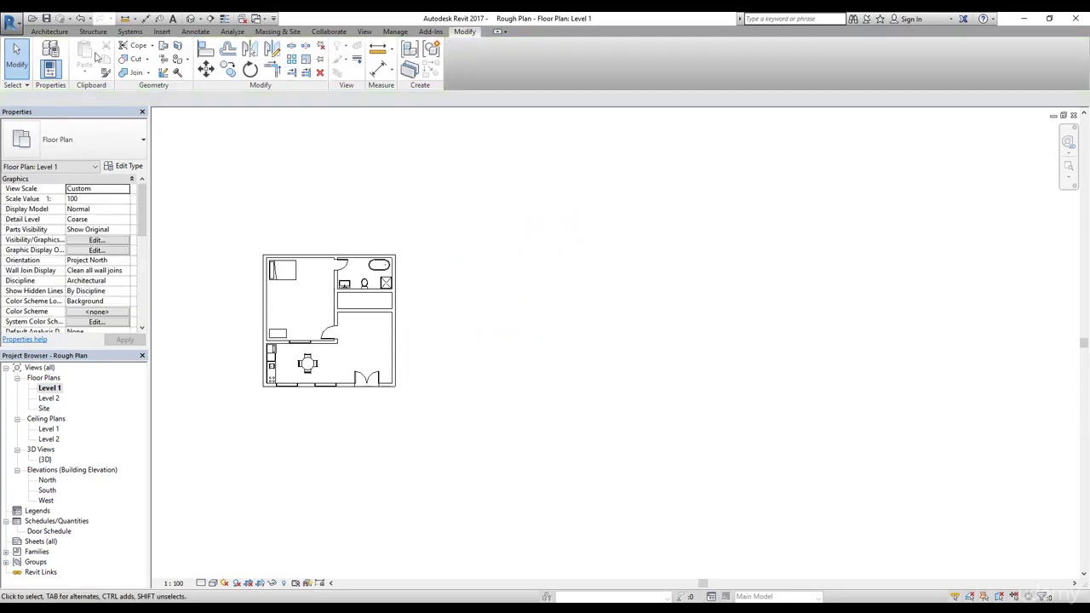
Draw a horizontal Generic - 90mm Brick wall east of the floor plan, in line with the plan's bottom exterior wall
left_click(33, 18)
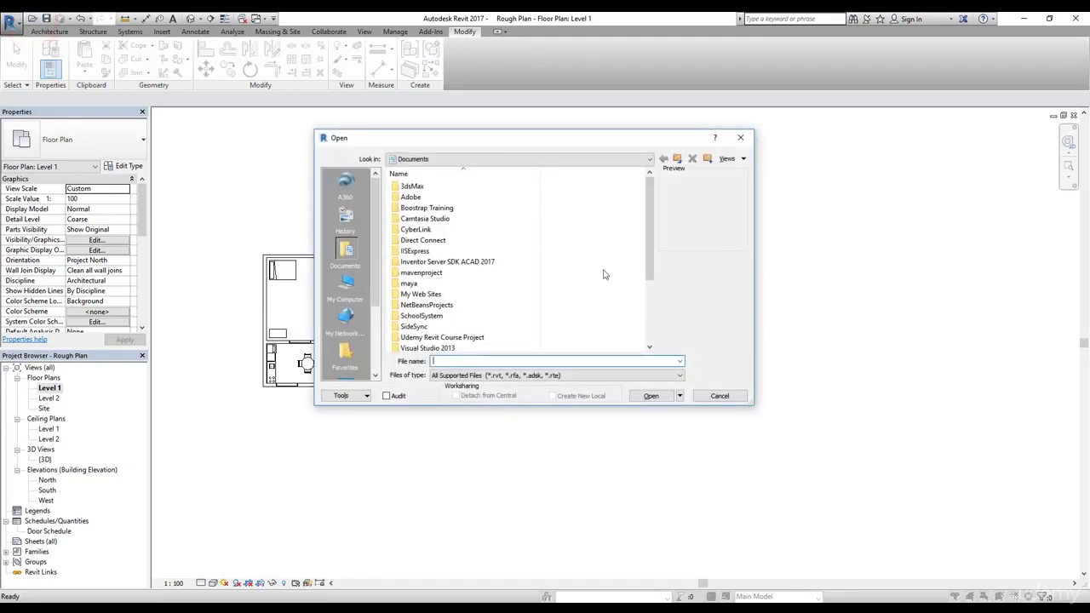
left_click(730, 396)
left_click(50, 31)
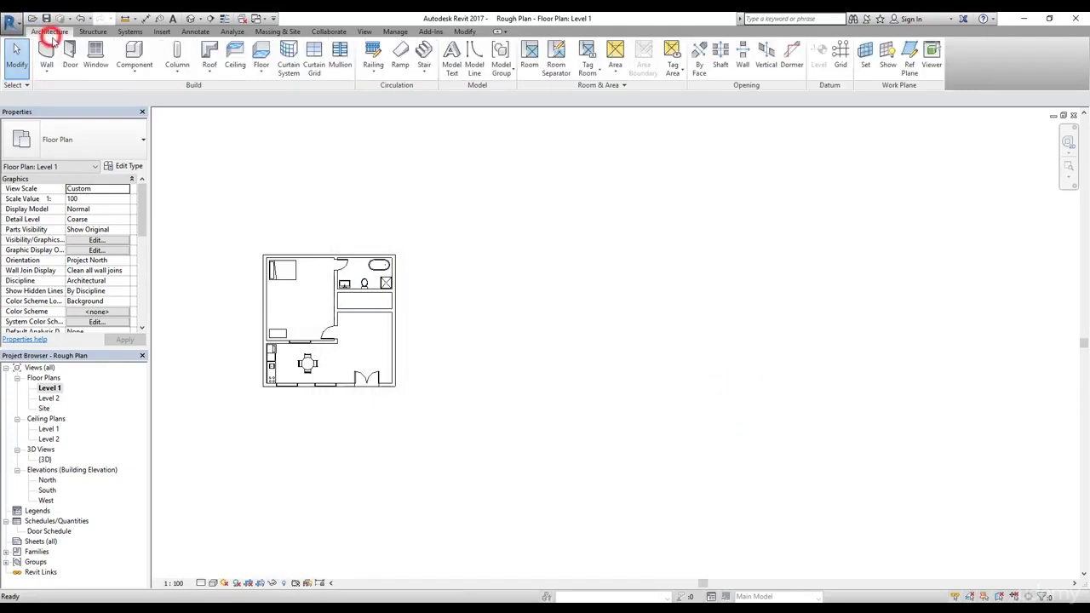
left_click(46, 52)
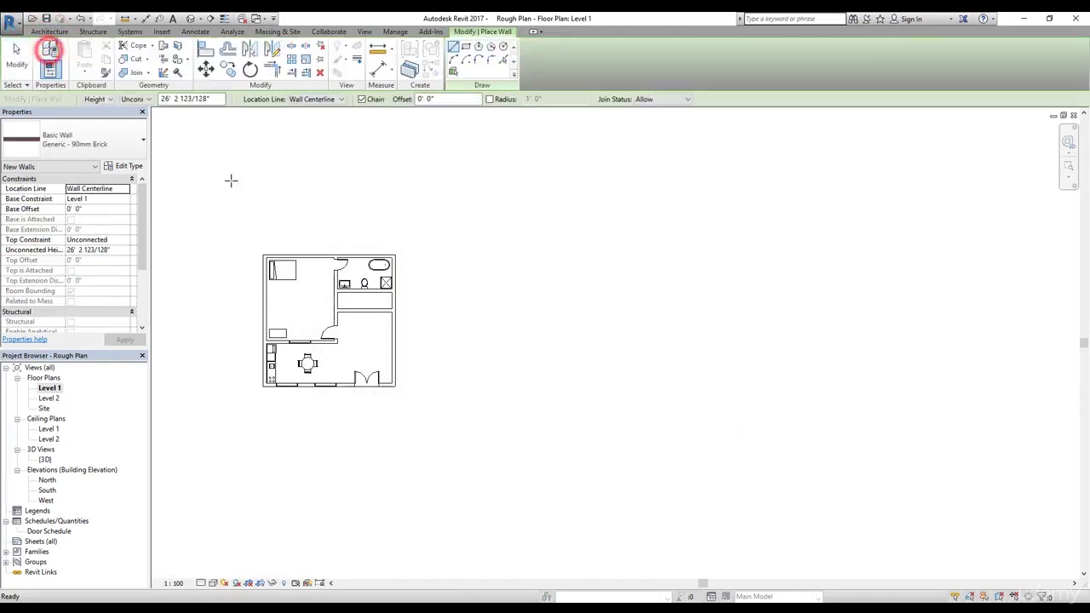
scroll(477, 379, "up", 2)
left_click(435, 388)
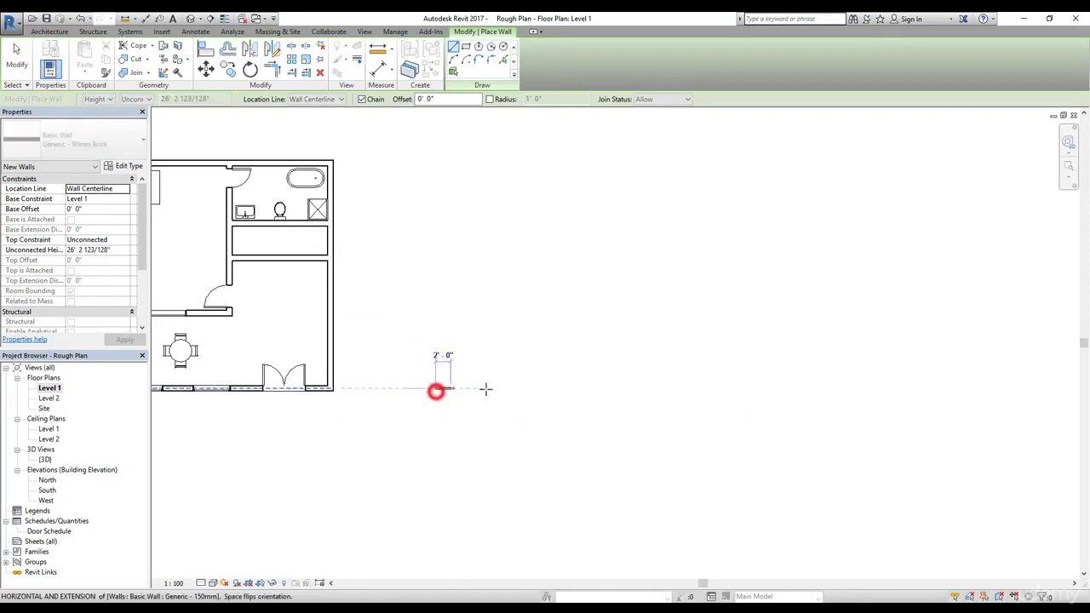
left_click(541, 388)
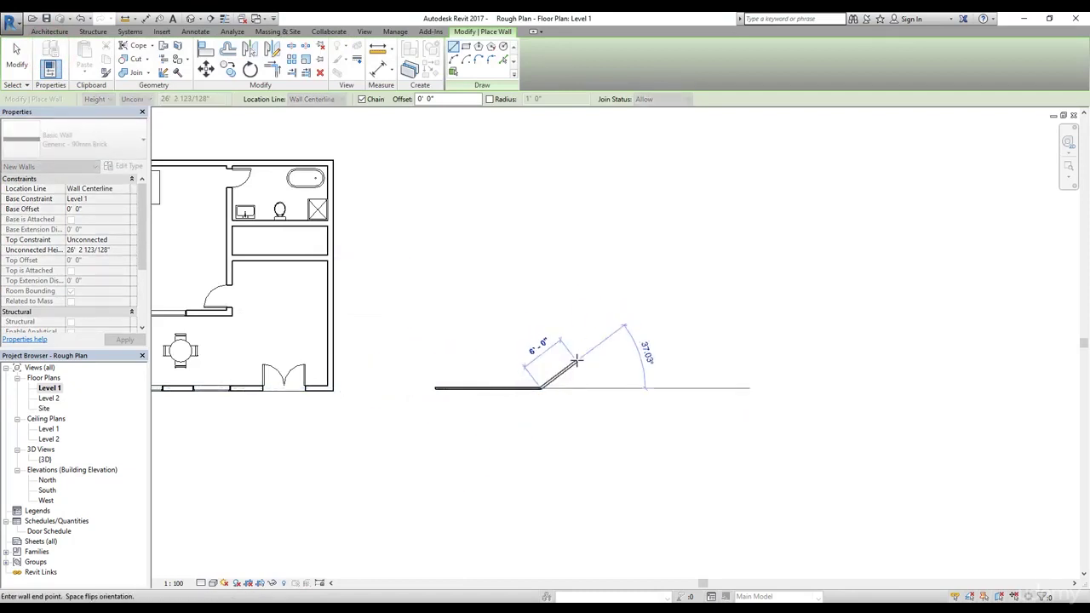
key("Escape")
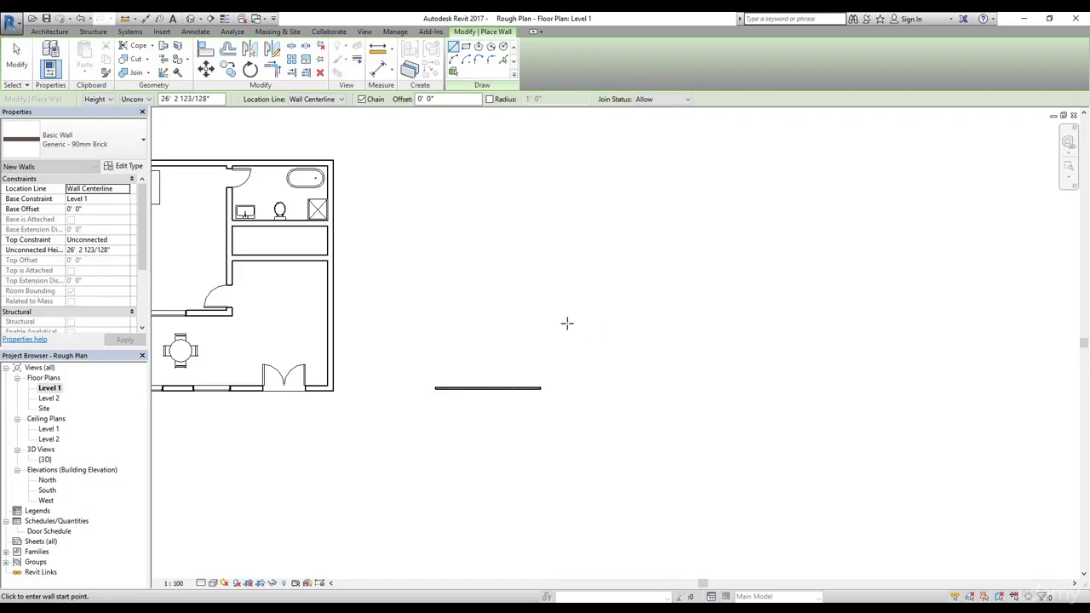
Draw a separate vertical brick wall about 19' long east of the horizontal wall, spanning above and below its line
left_click(589, 324)
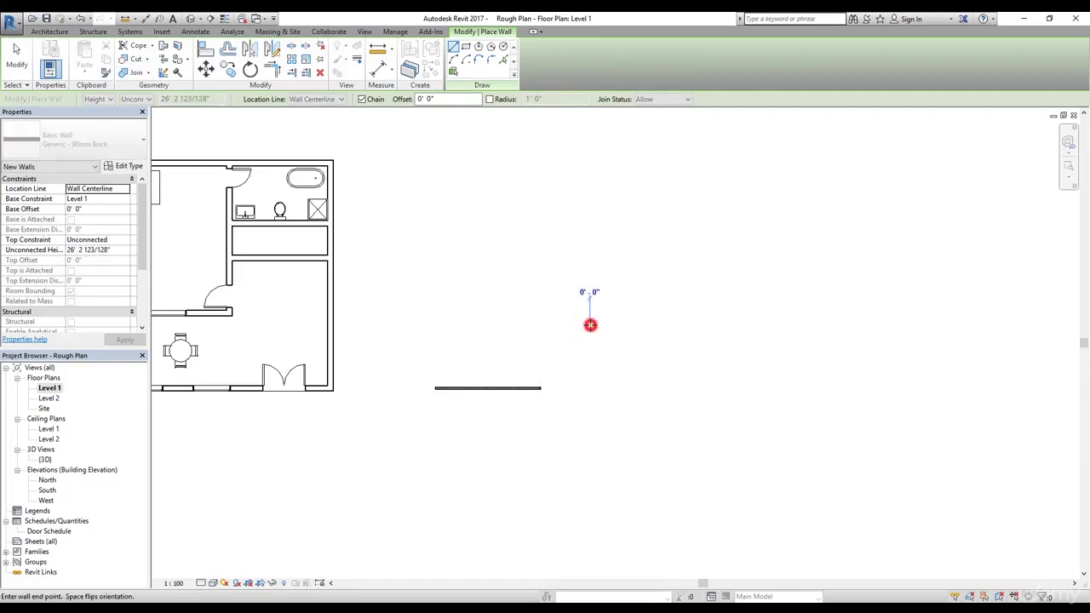
left_click(589, 465)
key("Escape")
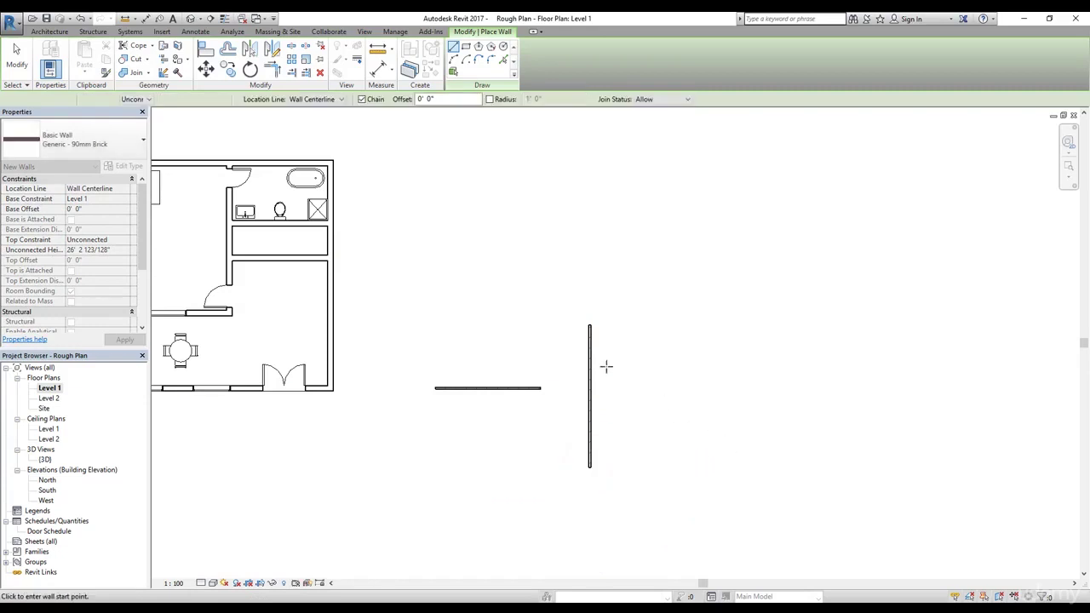
scroll(606, 366, "up", 3)
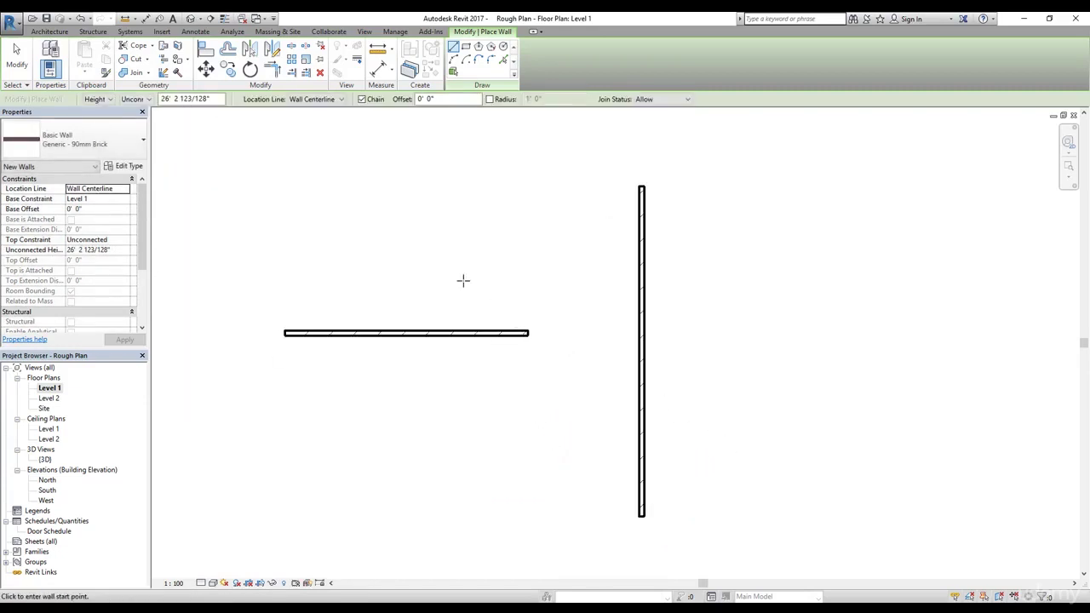
key("Escape")
Extend the horizontal wall to the vertical wall with Trim/Extend Single Element, and undo the extension
left_click(464, 31)
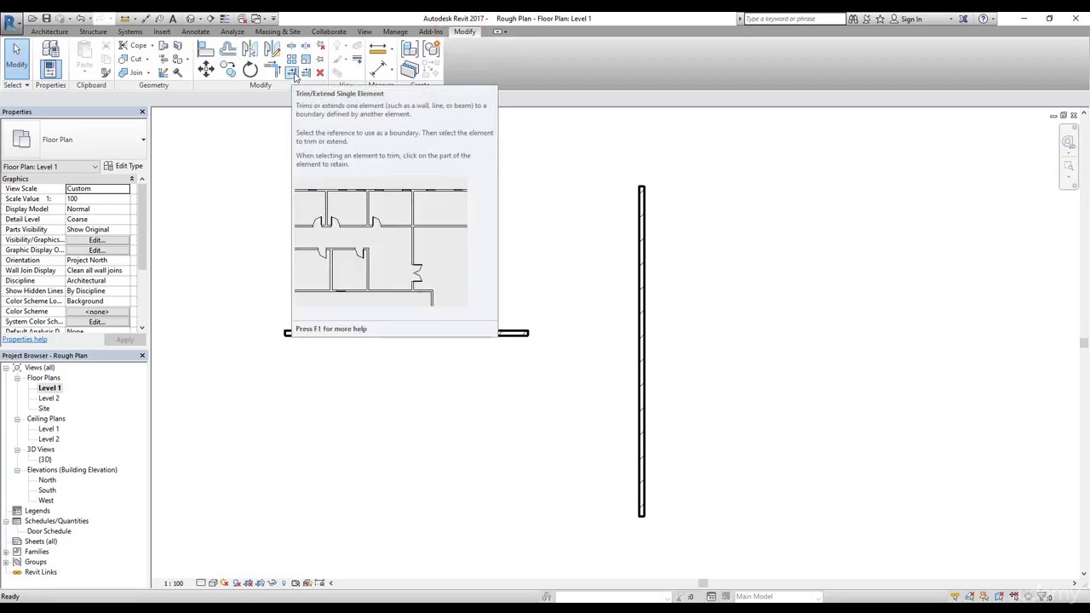
left_click(292, 72)
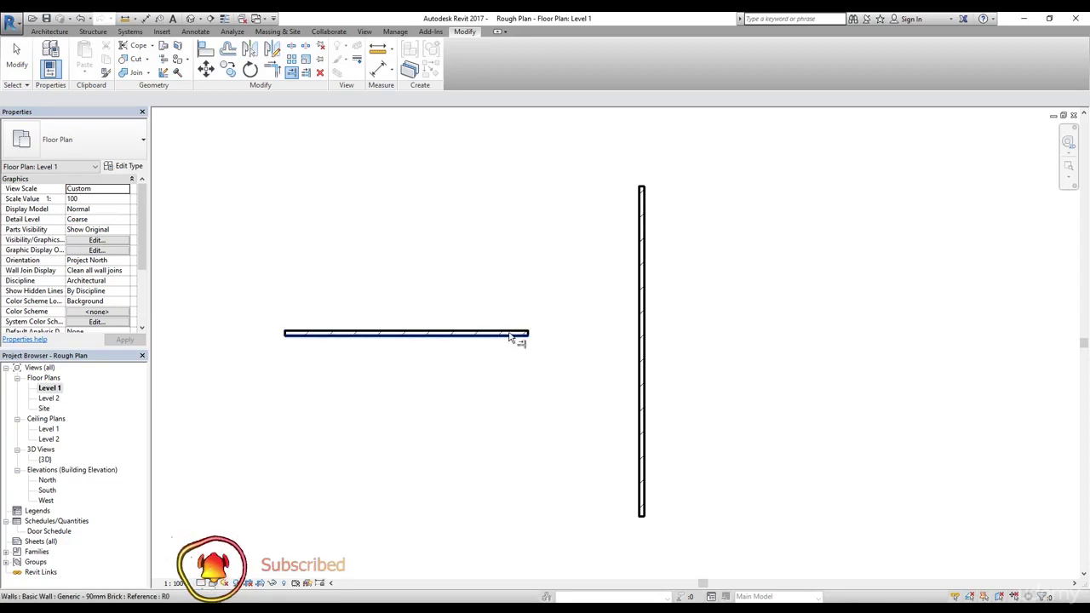
left_click(641, 335)
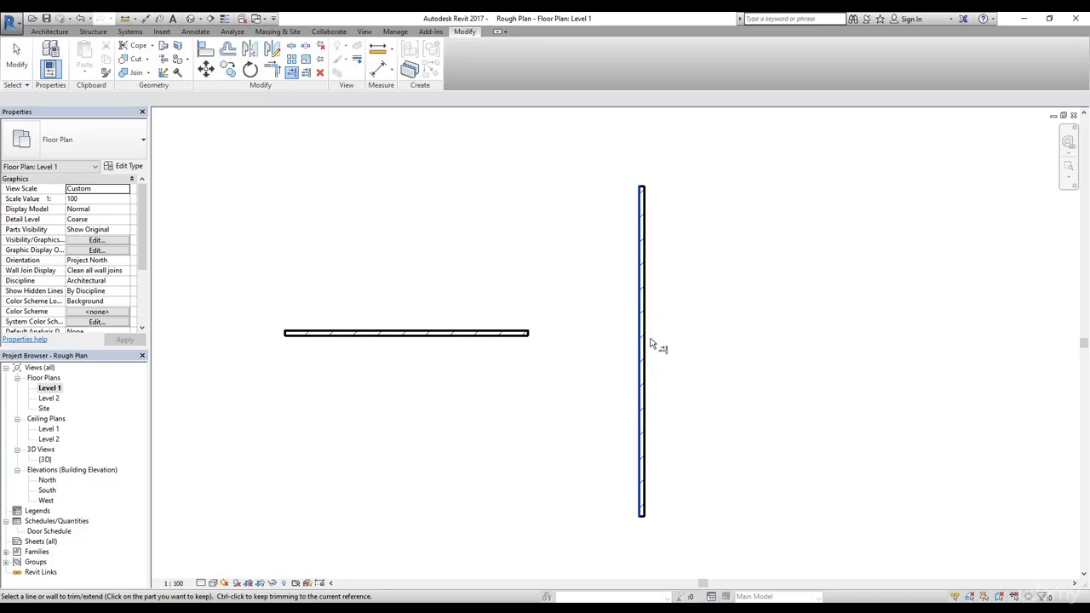
left_click(523, 333)
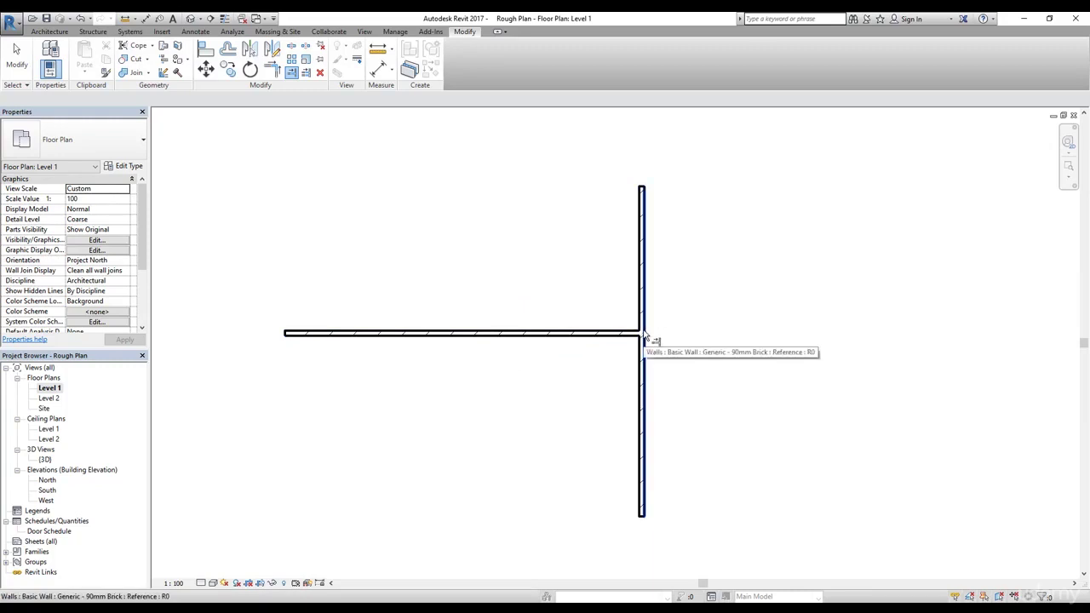
key("Escape")
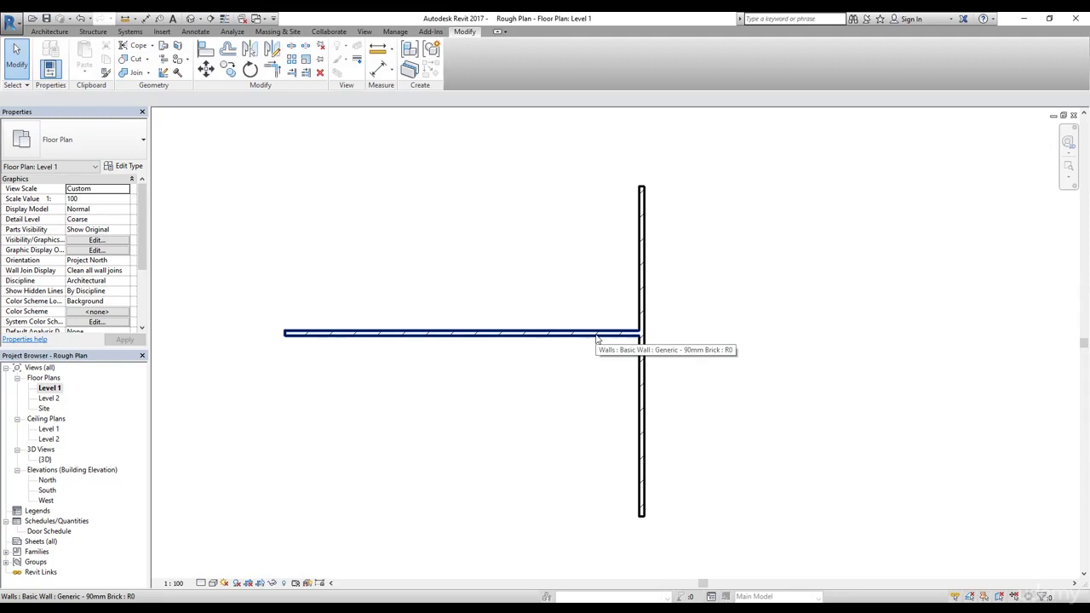
key("ctrl+z")
Stretch the upper end of the vertical wall upward until the wall is about 49' long
scroll(601, 358, "down", 3)
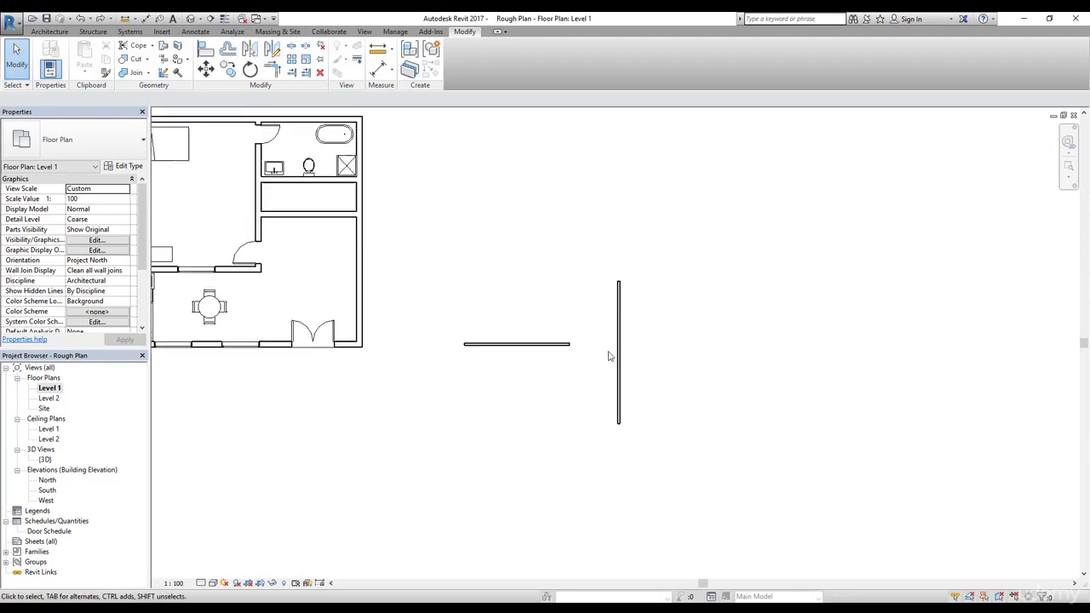
left_click(619, 320)
scroll(619, 320, "down", 1)
middle_click_drag(637, 324, 617, 410)
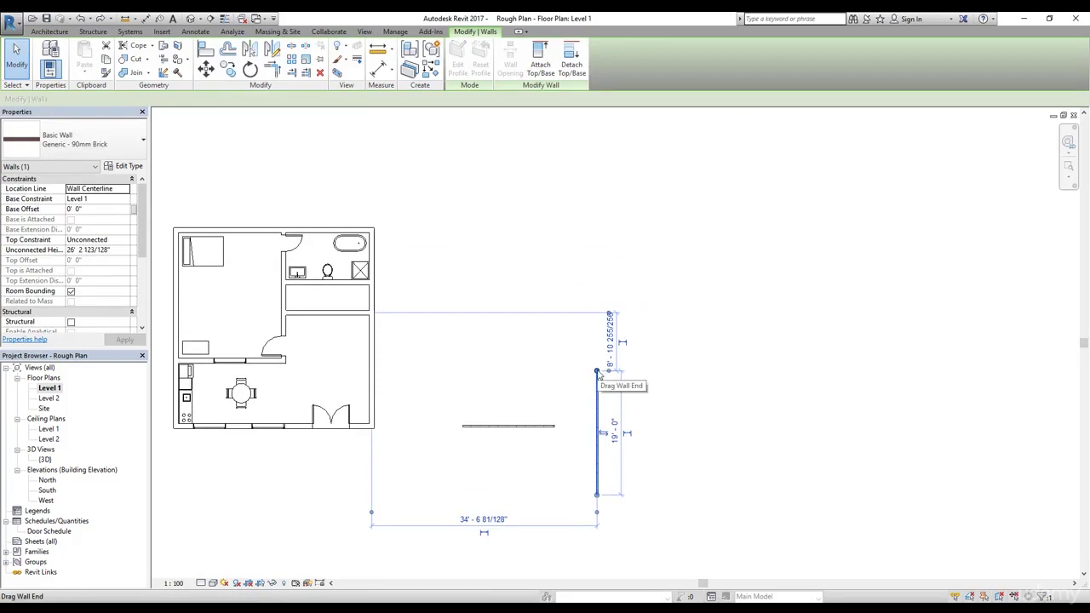
left_click(597, 372)
left_click_drag(597, 372, 597, 174)
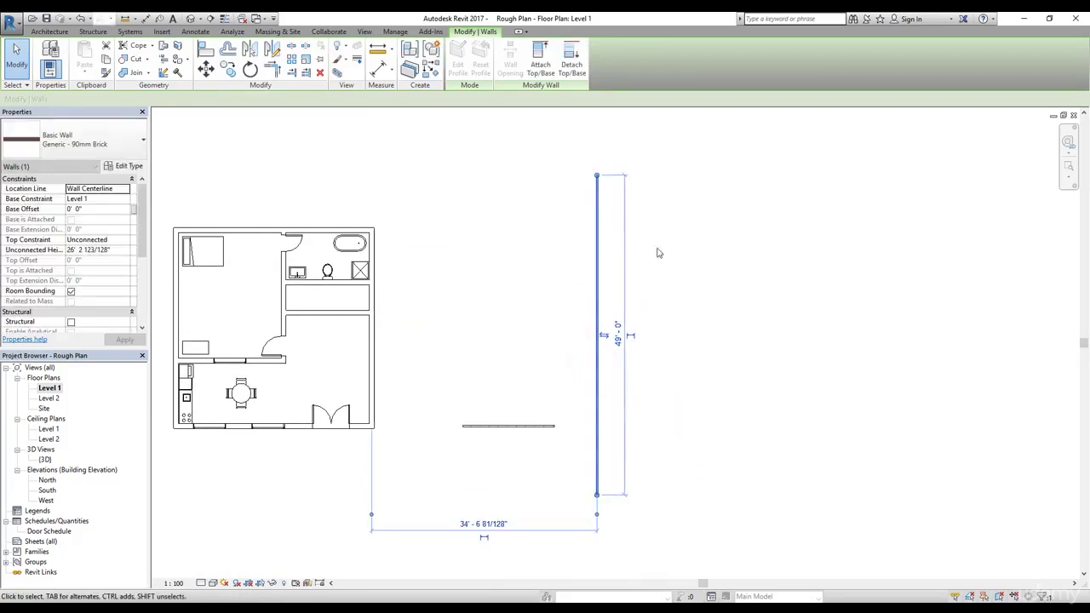
left_click(693, 285)
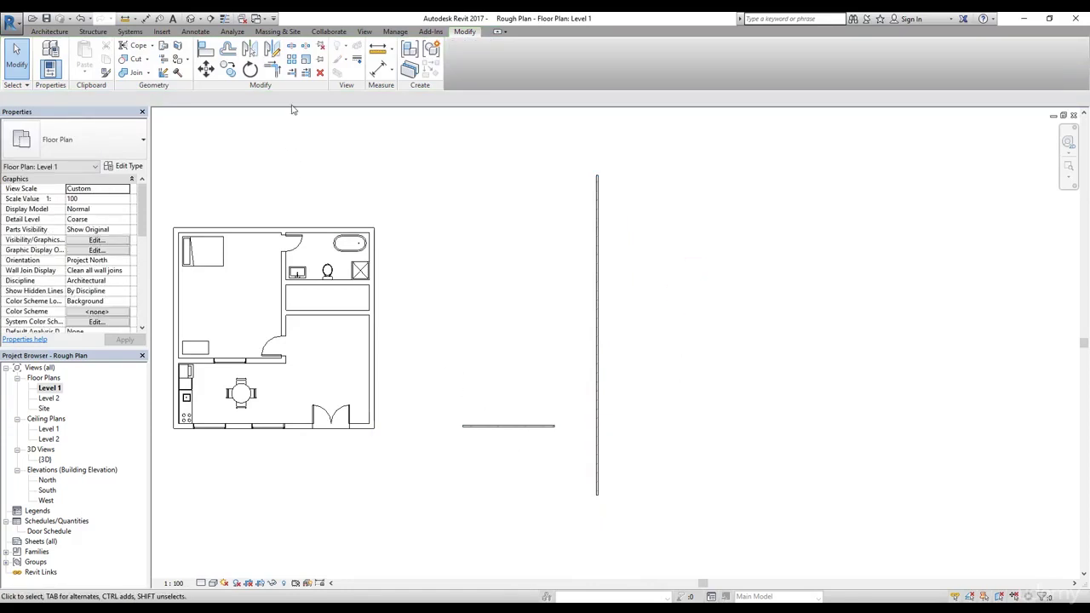
Array the horizontal wall upward from its left end, with a spacing of about 2' 6" and a count of 10
left_click(294, 60)
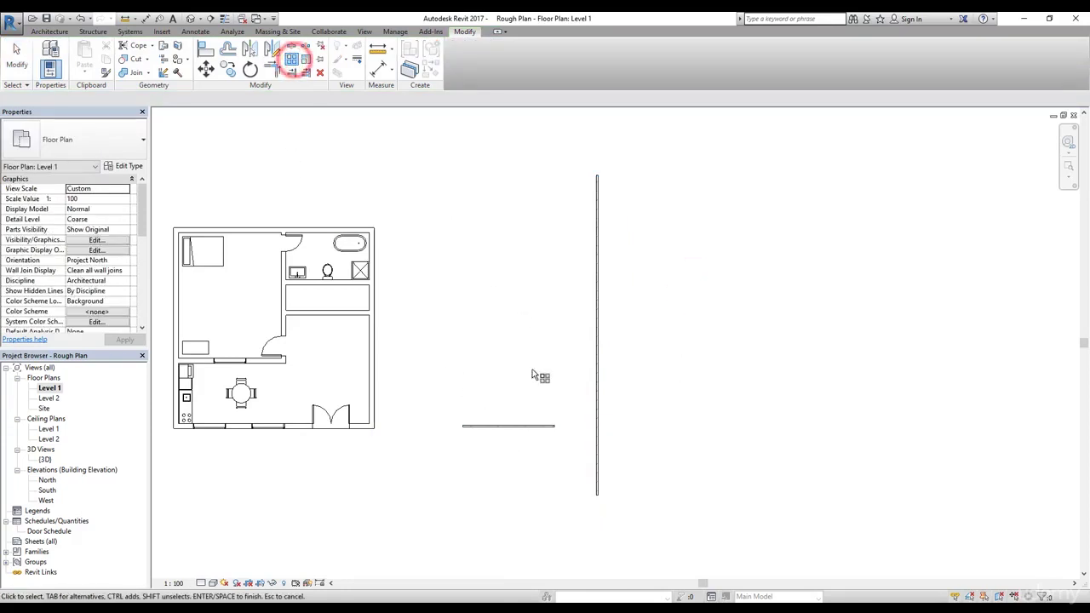
left_click(516, 427)
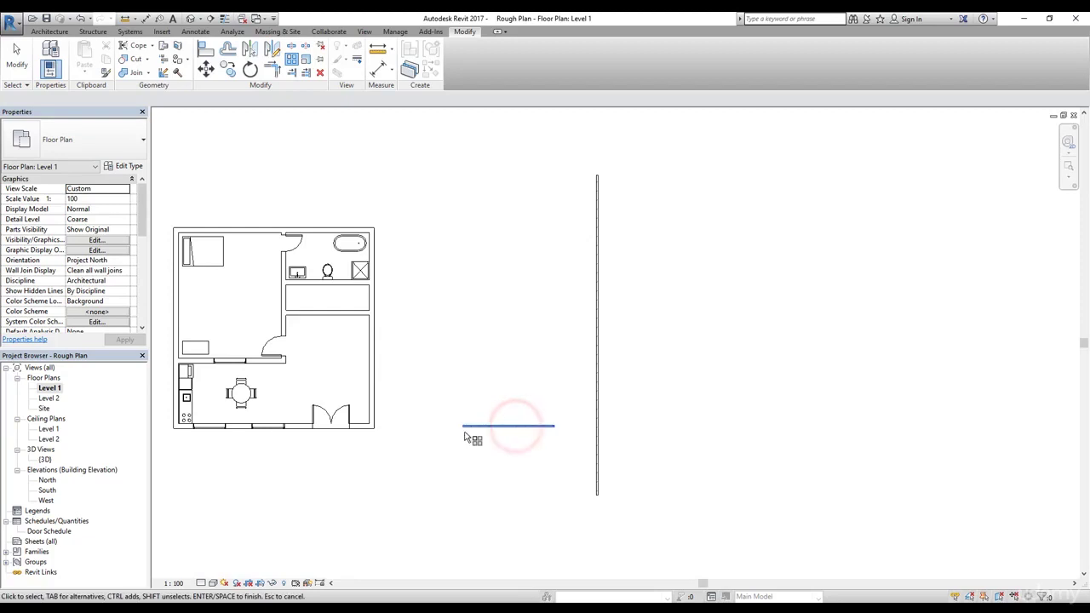
scroll(464, 437, "up", 3)
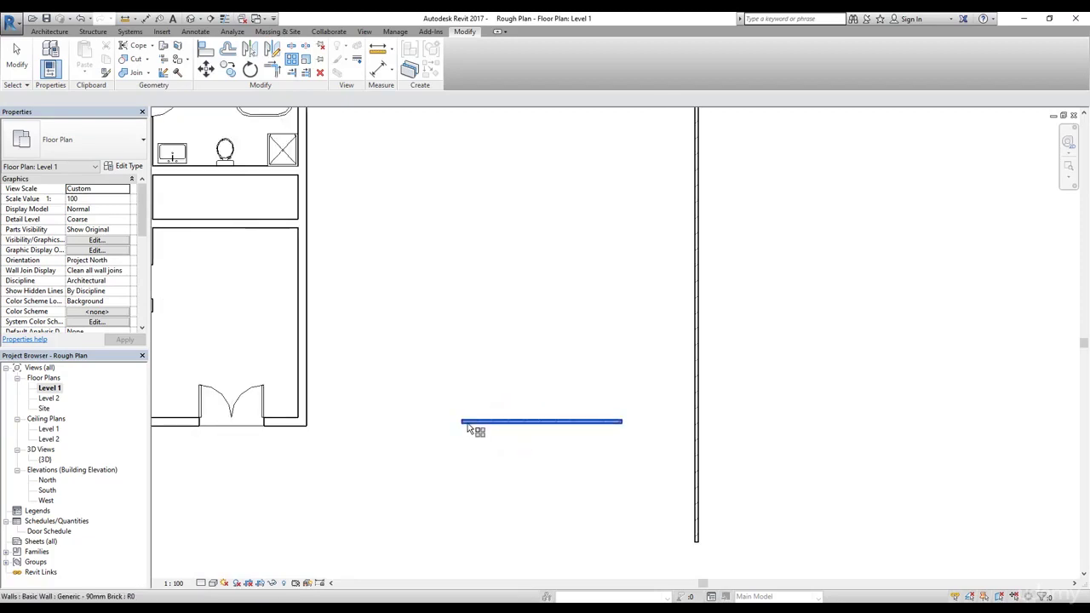
left_click(464, 425)
left_click(461, 424)
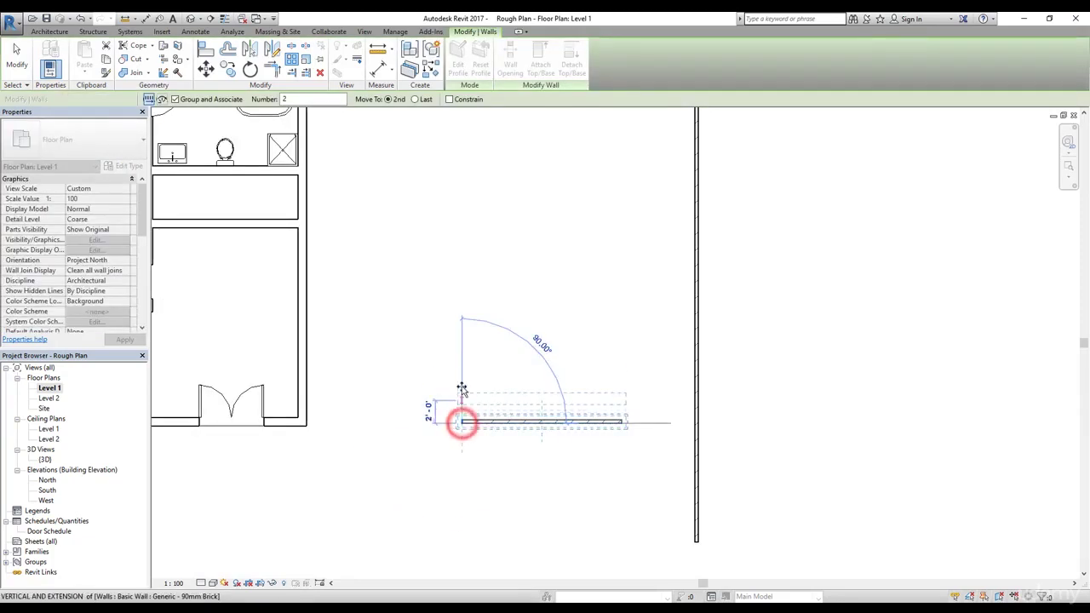
left_click(462, 395)
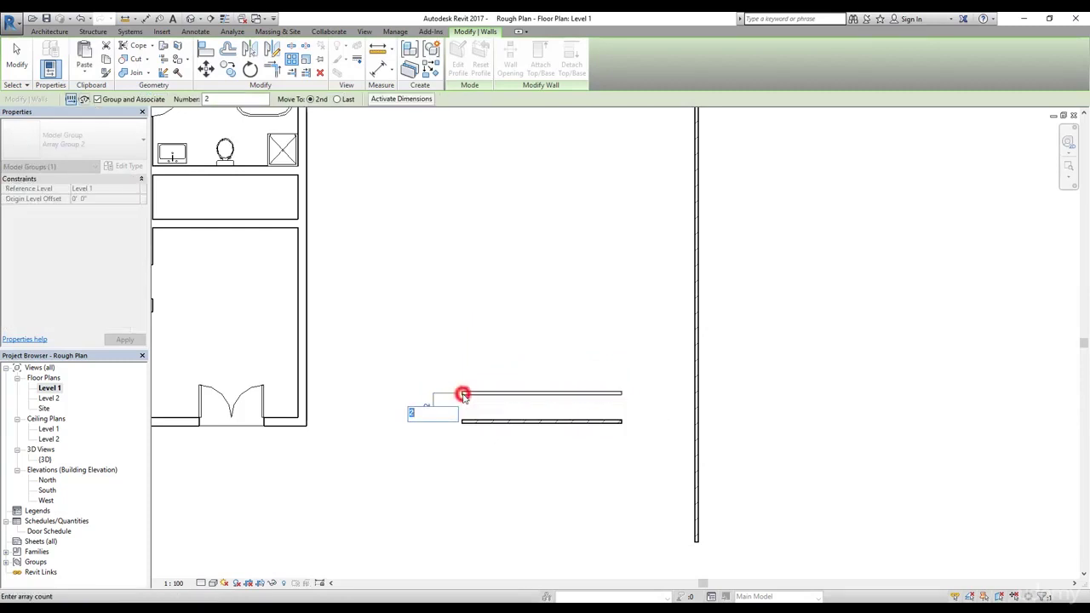
left_click(430, 415)
type("10")
key("Return")
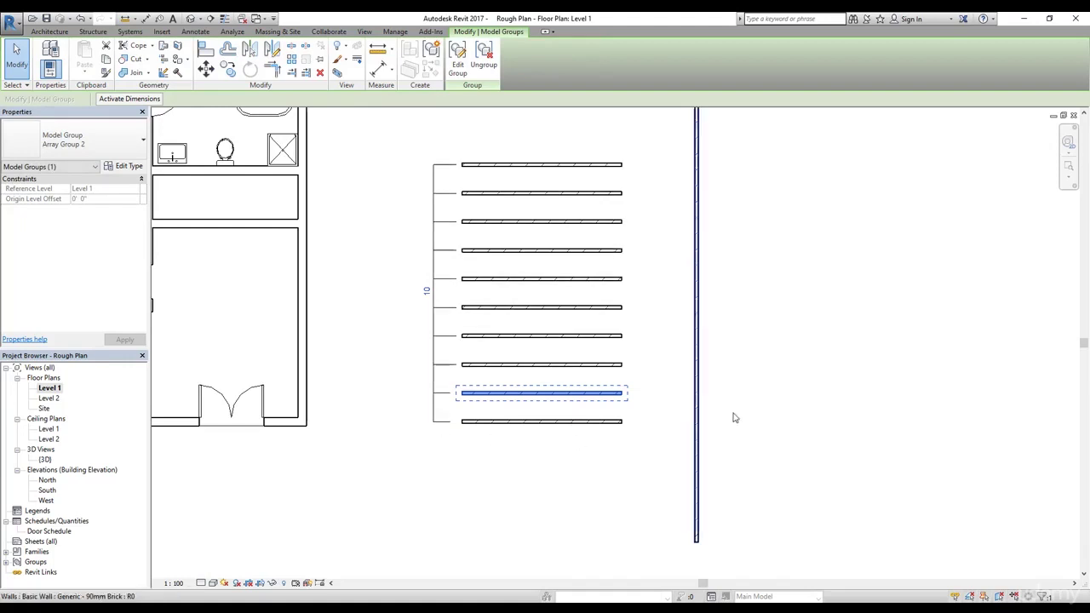
left_click(783, 372)
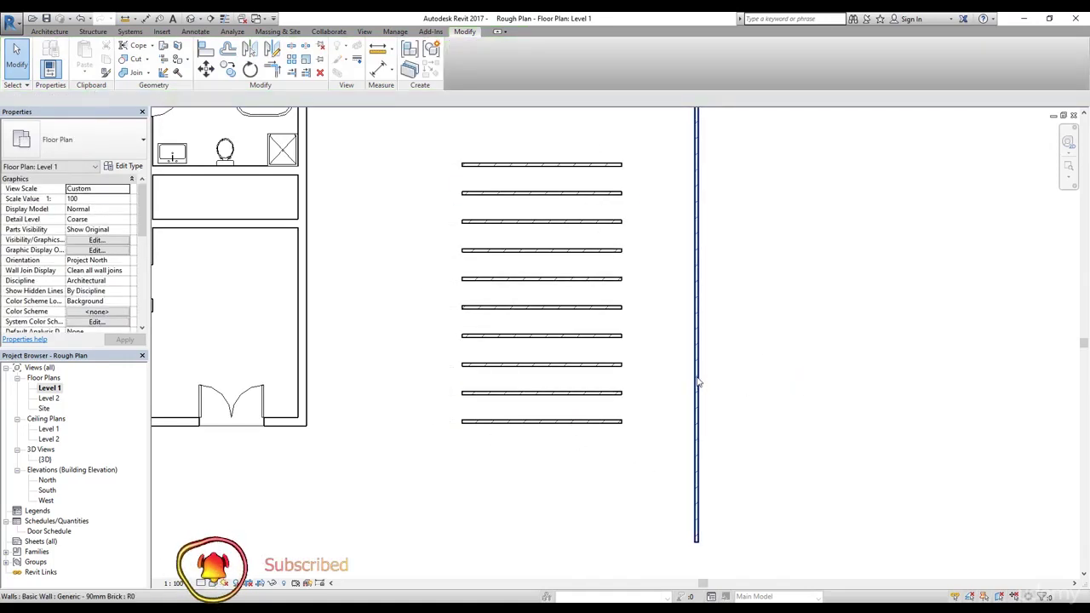
left_click(292, 75)
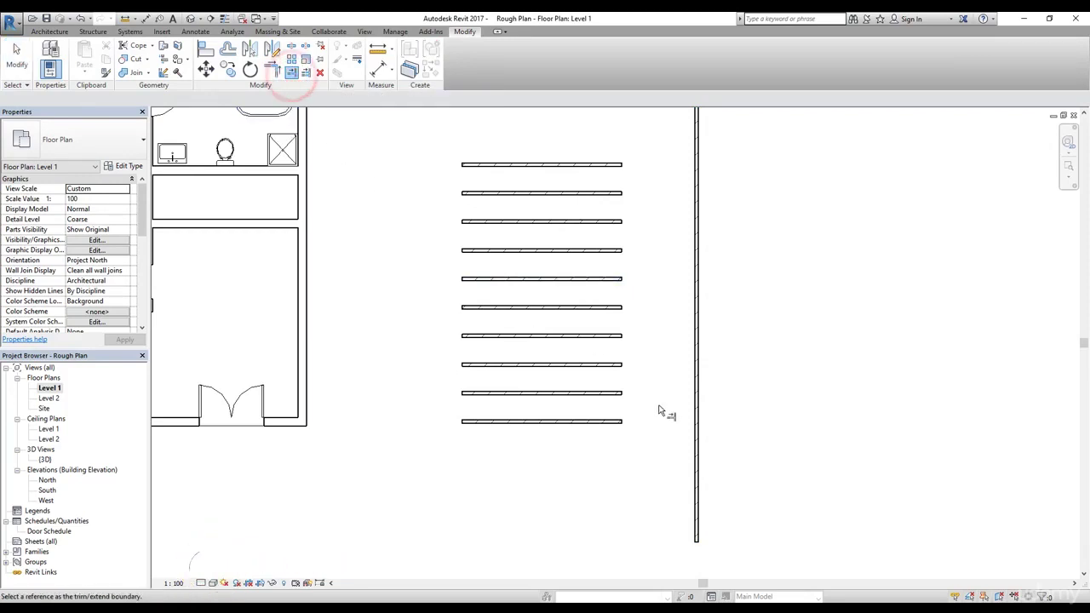
left_click(623, 409)
left_click(632, 404)
left_click(649, 129)
left_click(638, 144)
key("Escape")
key("Escape")
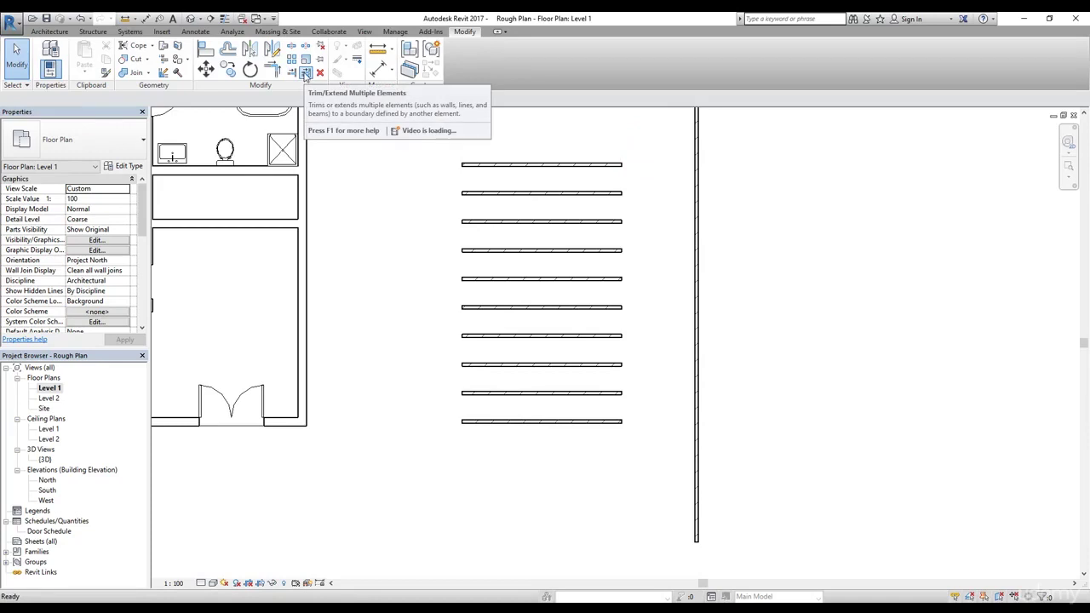
Extend all ten arrayed walls to the vertical wall with Trim/Extend Multiple Elements, ungrouping the array groups to allow the change
left_click(305, 73)
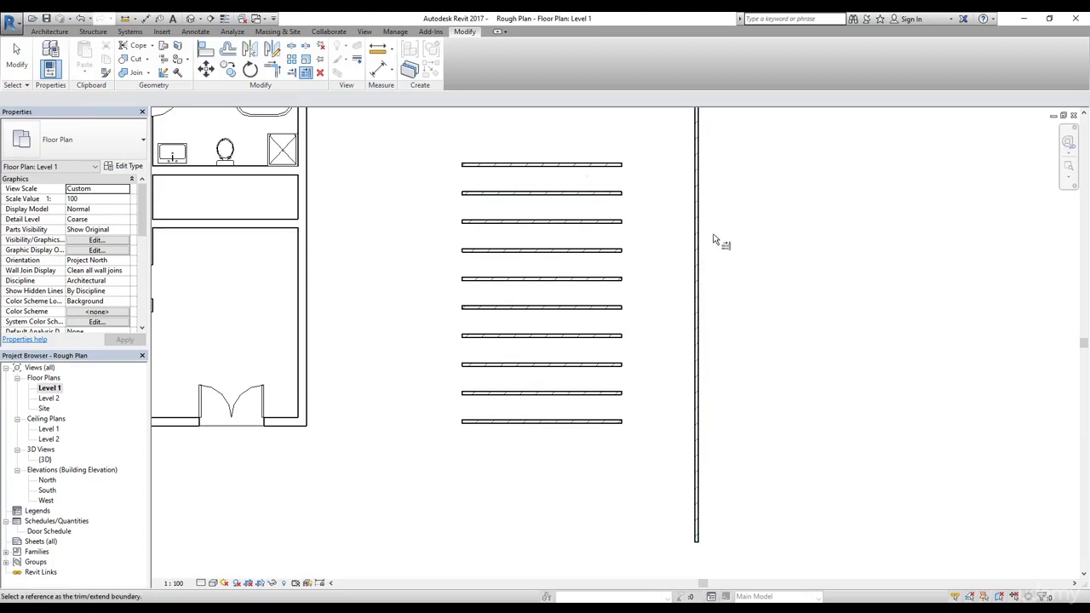
middle_click_drag(713, 240, 699, 328)
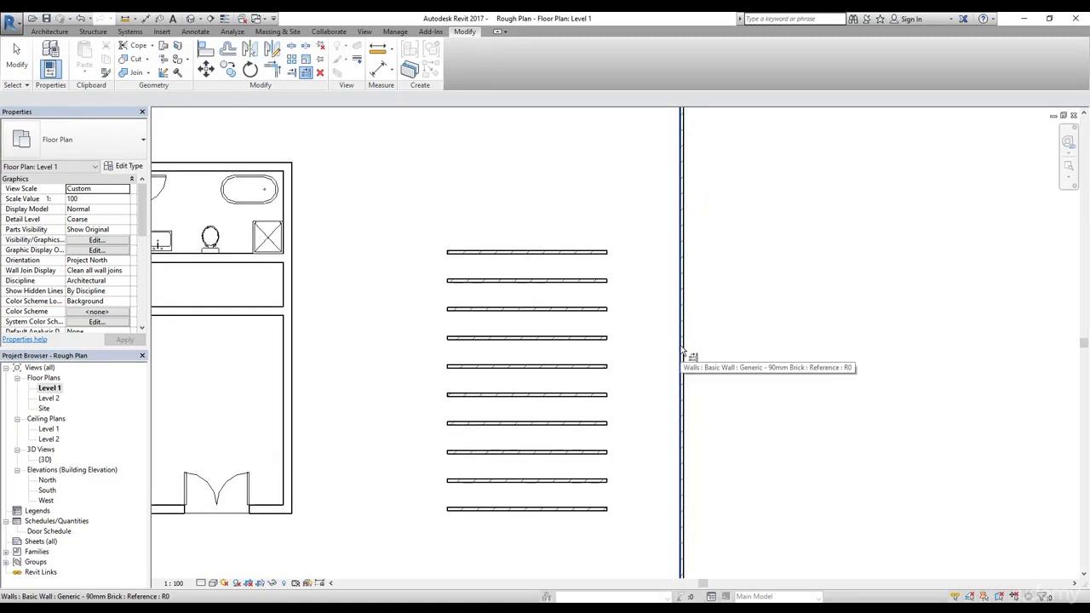
left_click(682, 350)
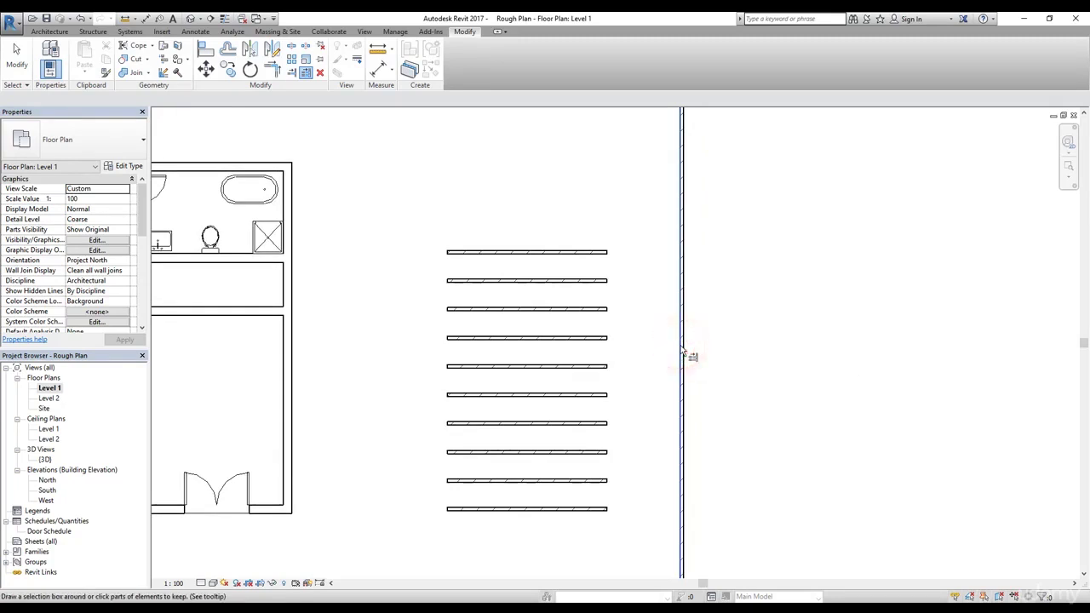
left_click_drag(623, 186, 558, 531)
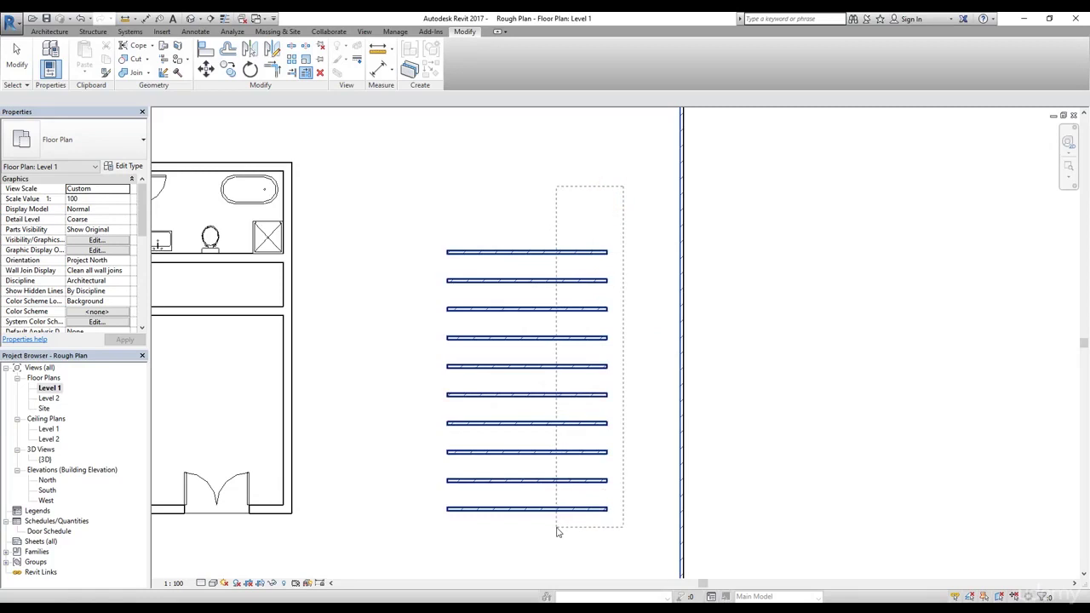
left_click_drag(554, 532, 552, 526)
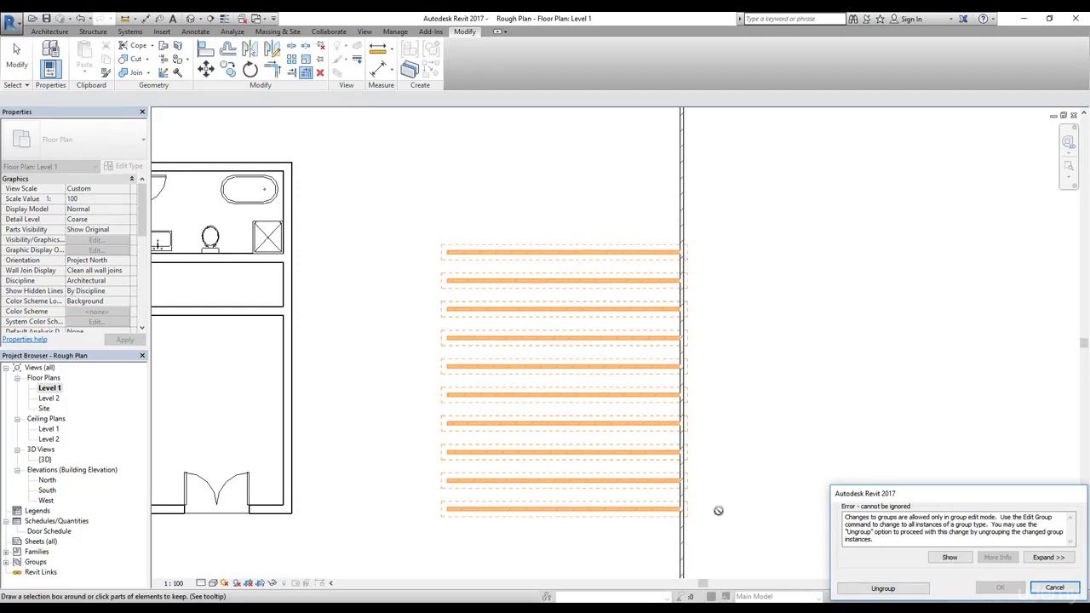
left_click(913, 589)
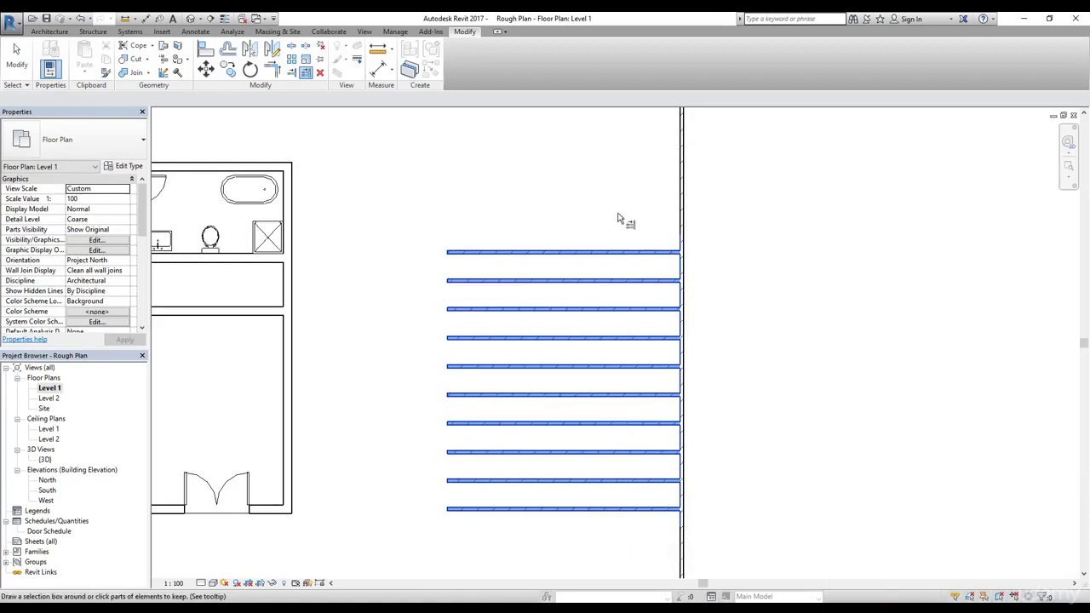
key("Escape")
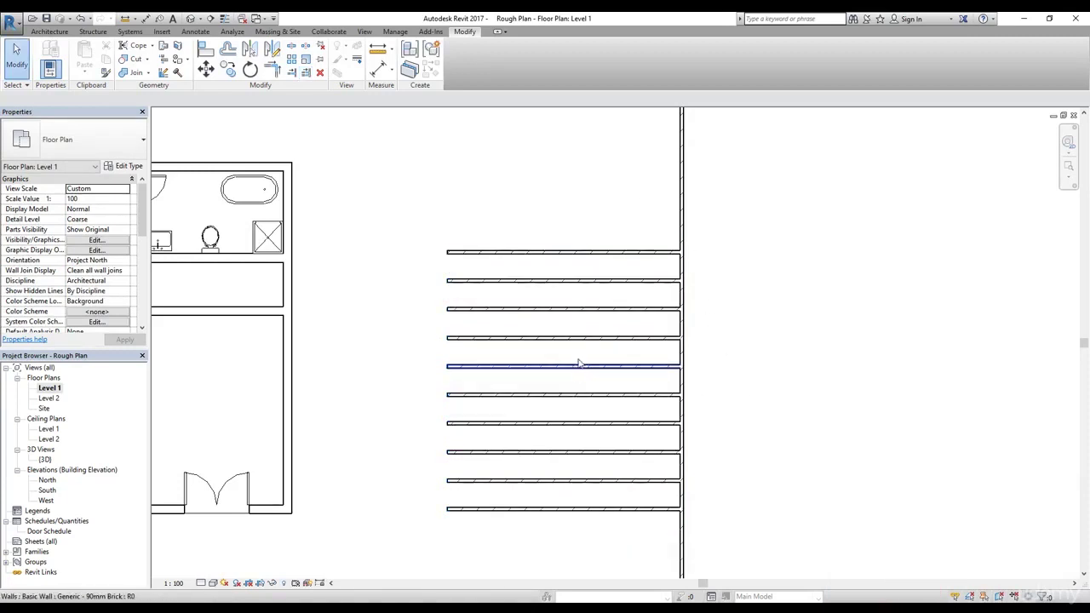
Select the four uppermost arrayed brick walls one at a time to check that each is a separate element
left_click(624, 251)
left_click(619, 280)
left_click(613, 309)
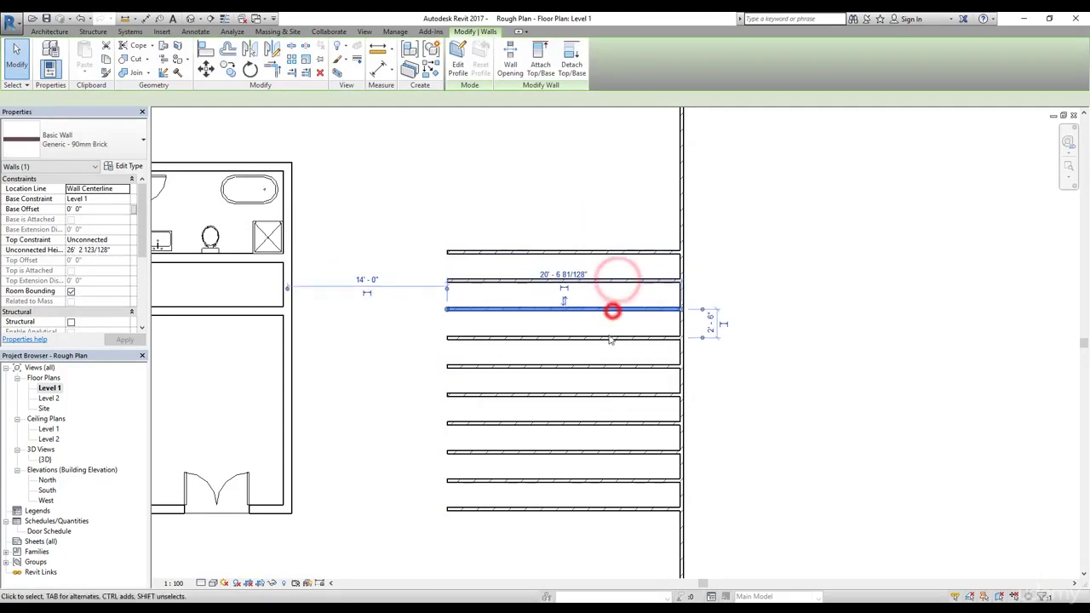
left_click(609, 339)
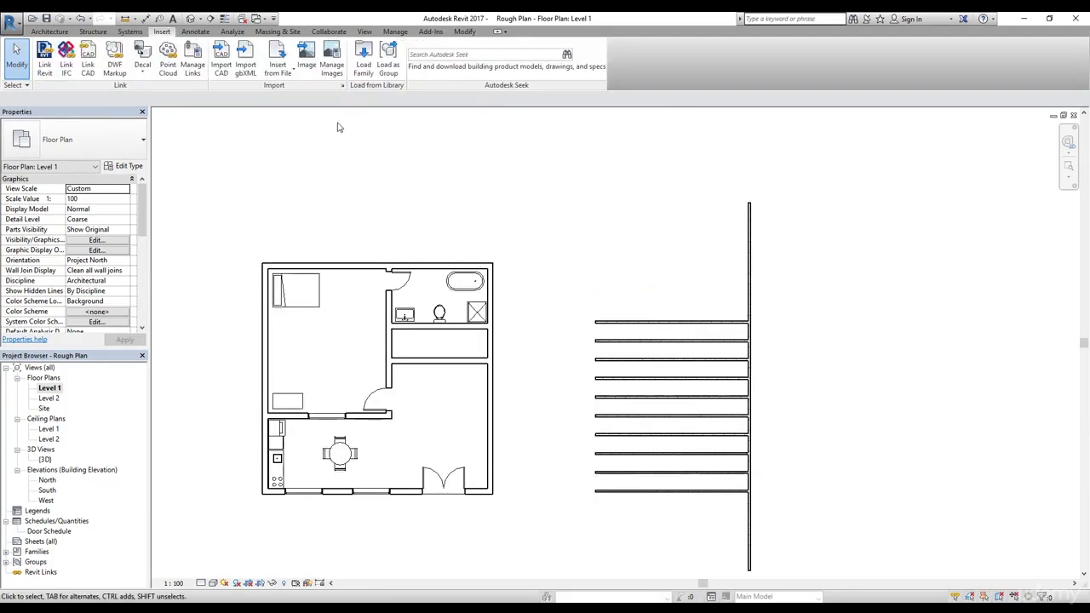
Check whether Scale is available for the bed and for a window in the lower exterior wall by selecting each
left_click(50, 32)
left_click(462, 32)
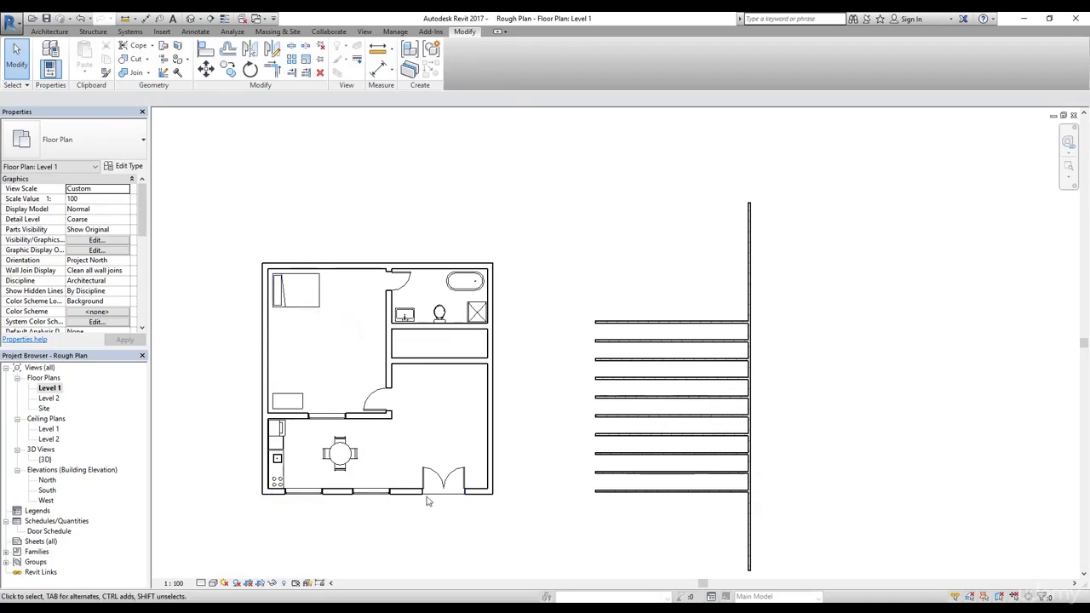
left_click(310, 304)
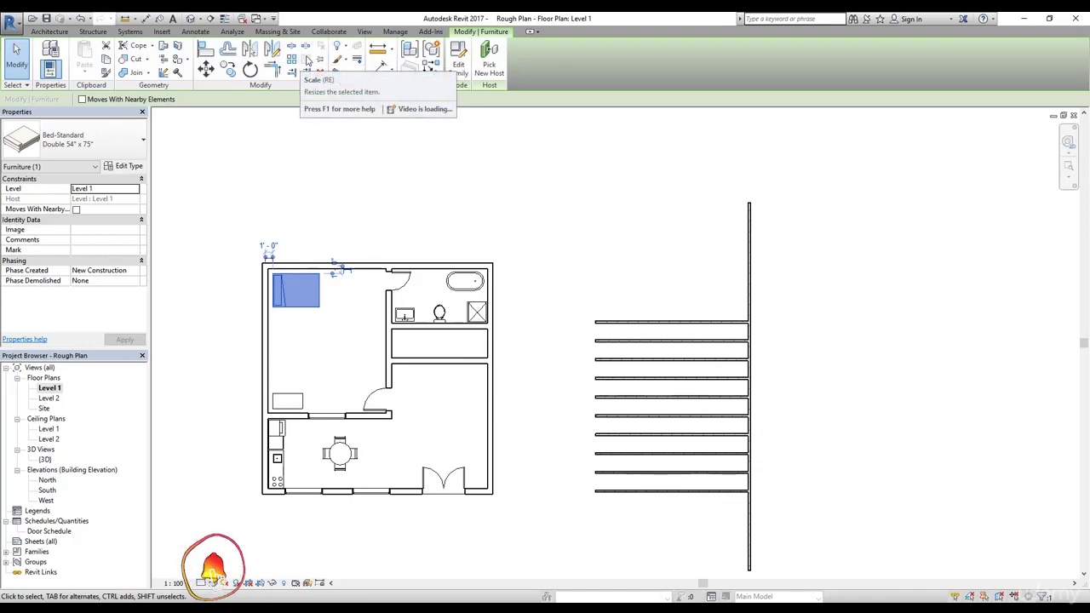
left_click(368, 493)
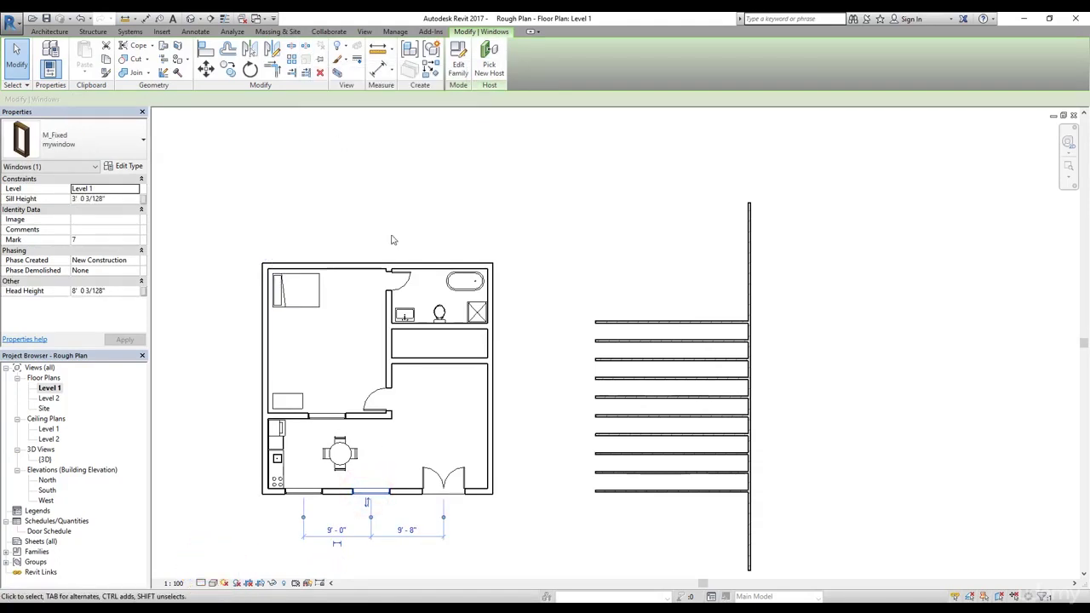
left_click(517, 378)
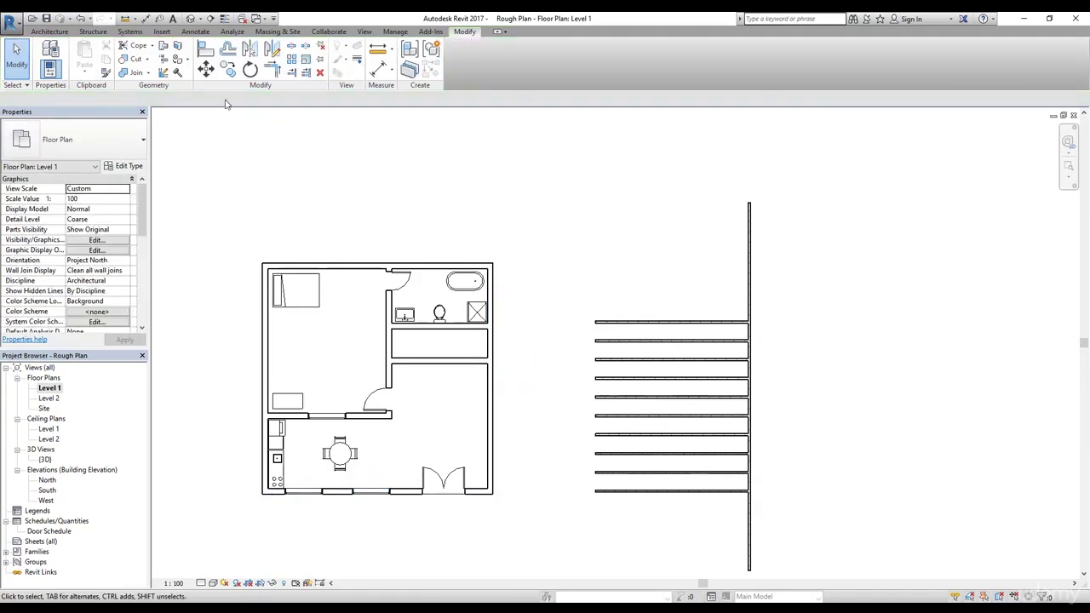
Import the image "AutoCAD Tutorial 3d Bed Model" from the Thumbnails folder in Dropbox and place it over the floor plan
left_click(163, 31)
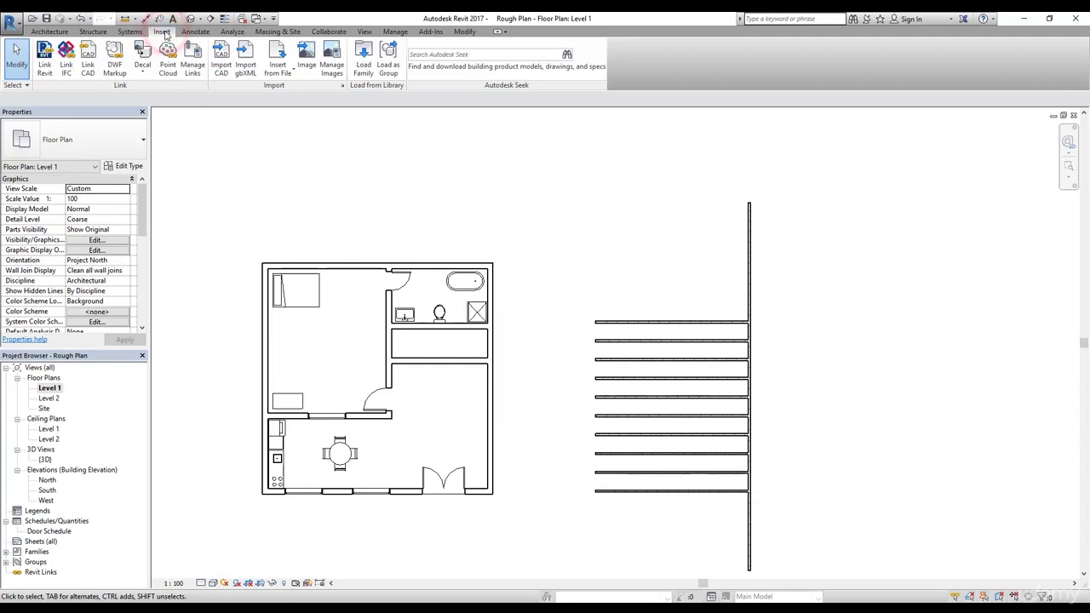
left_click(308, 68)
left_click(558, 175)
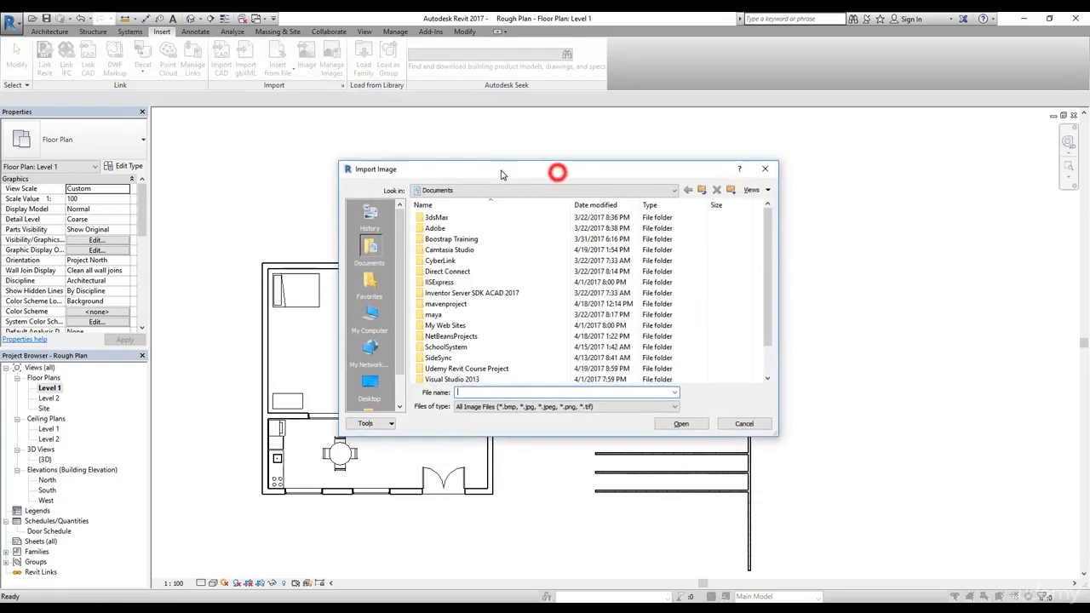
left_click(369, 383)
double_click(438, 228)
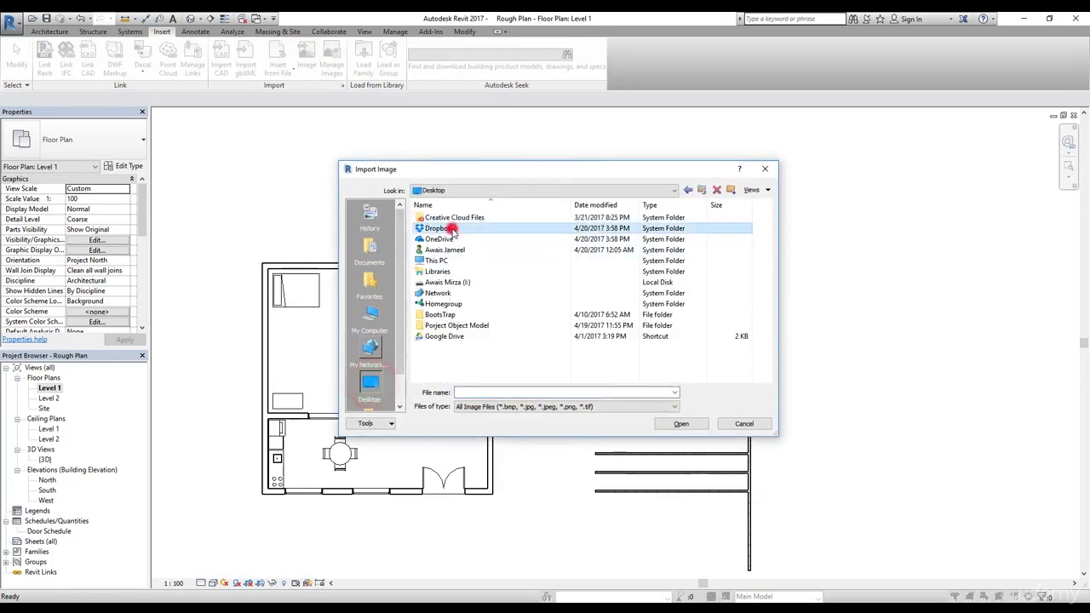
left_click(443, 292)
double_click(443, 292)
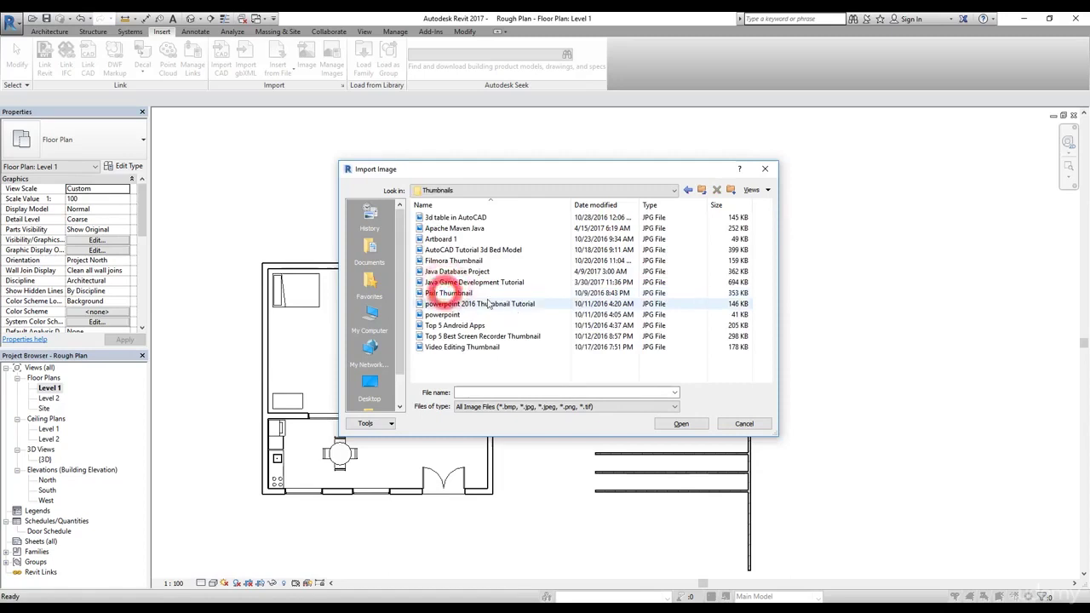
left_click(473, 250)
left_click(682, 424)
scroll(522, 312, "down", 2)
scroll(522, 312, "down", 3)
left_click(525, 296)
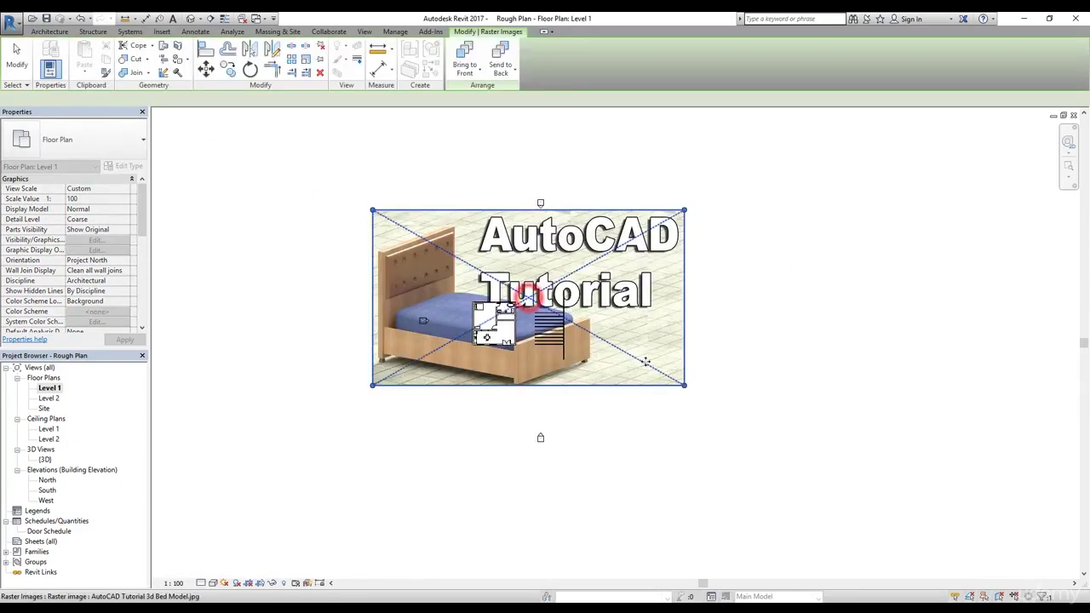
left_click(766, 310)
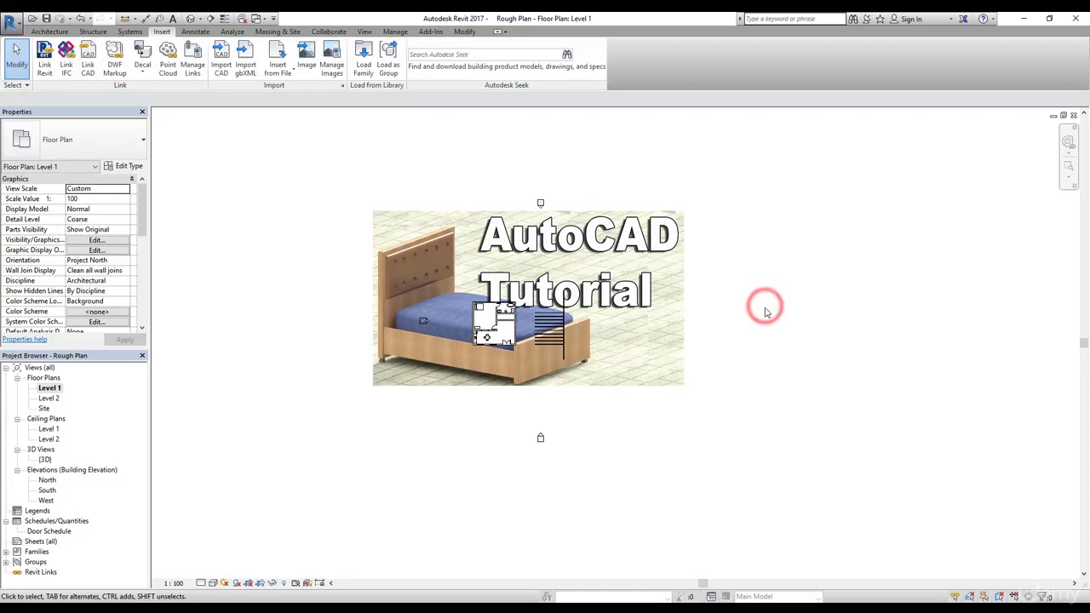
Scale the bed image graphically from its lower-left corner to about 88' 11" wide and 50' high
left_click(649, 278)
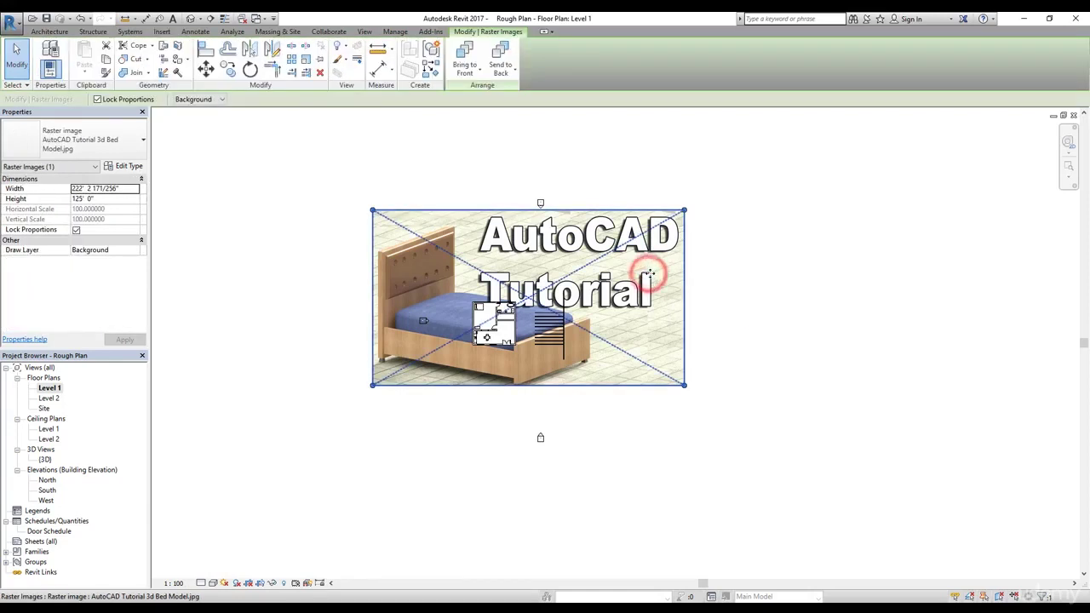
left_click(308, 63)
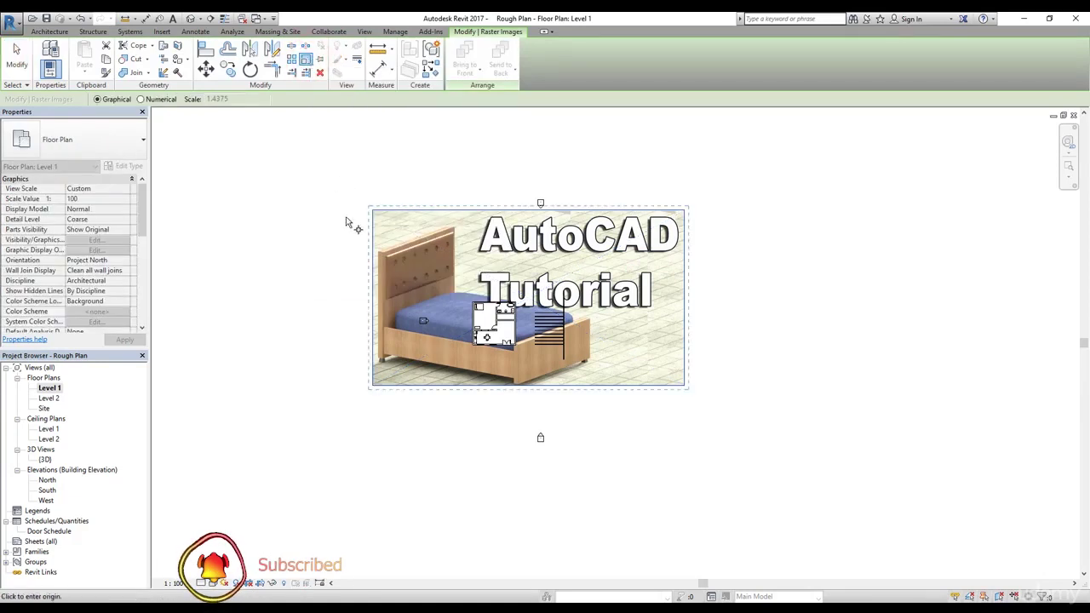
left_click(373, 387)
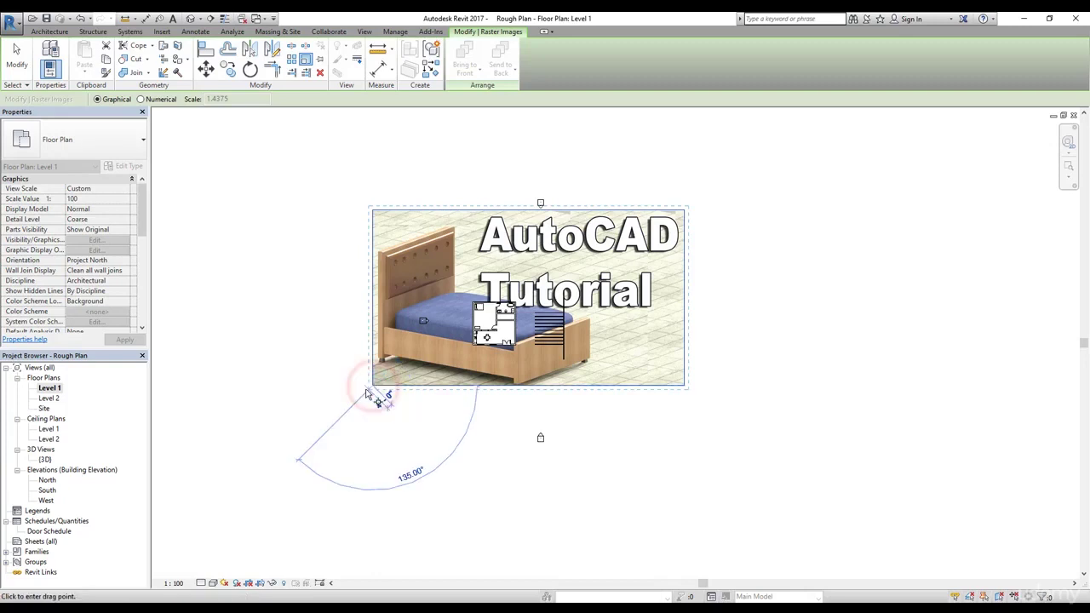
left_click(332, 428)
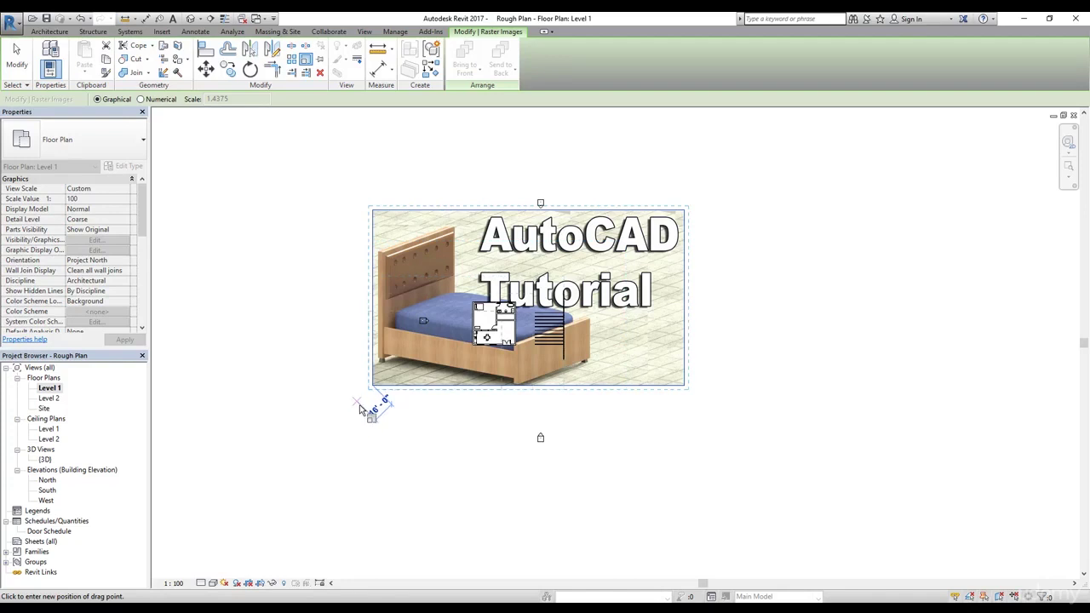
left_click(359, 408)
scroll(426, 345, "up", 3)
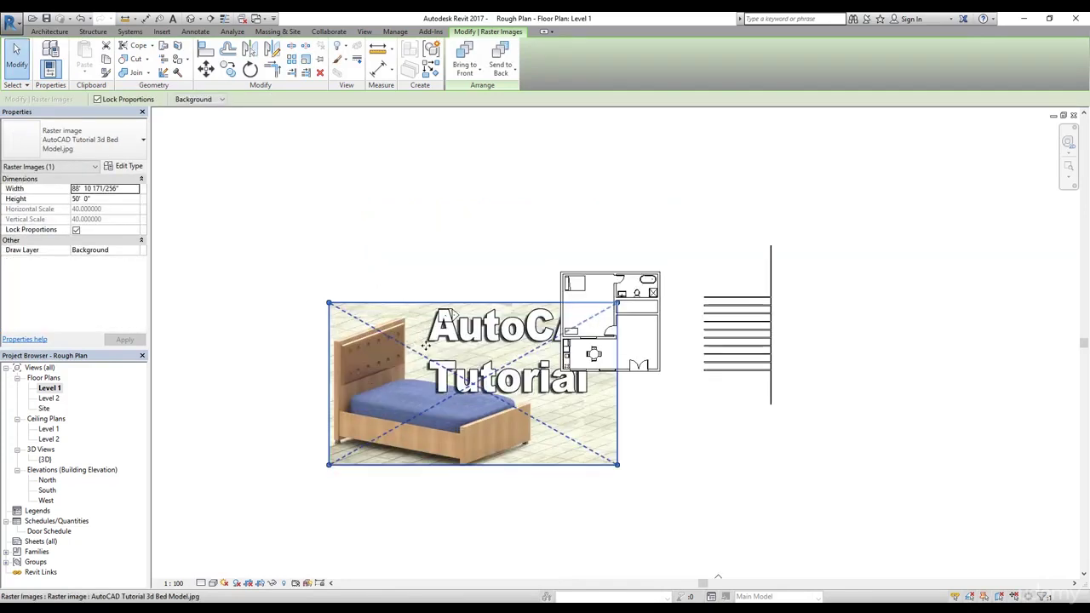
scroll(429, 353, "up", 3)
scroll(376, 316, "down", 4)
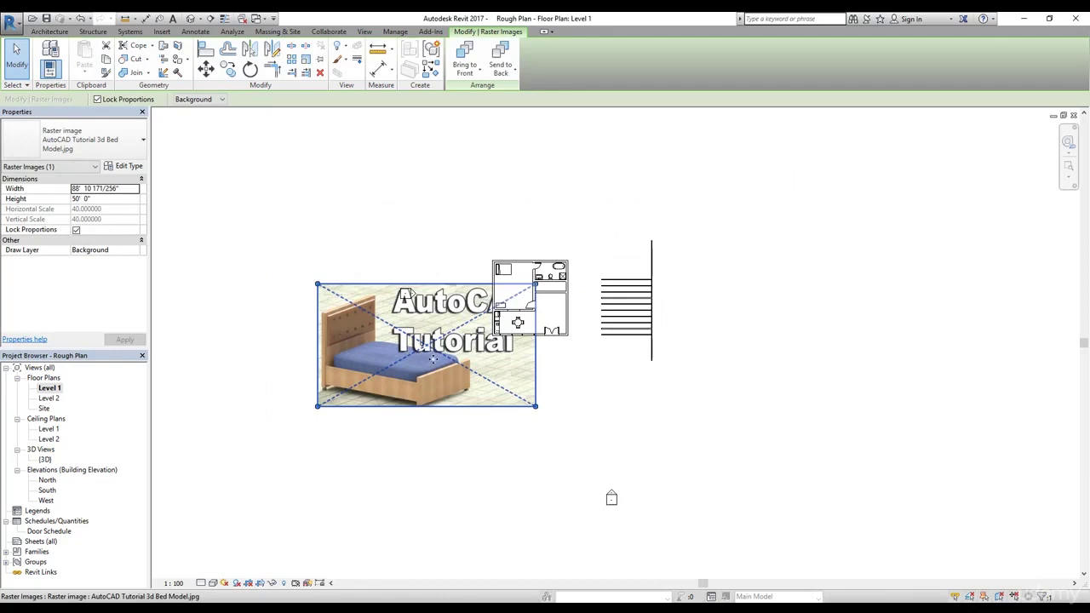
Delete the scaled bed image from the Level 1 floor plan
left_click(436, 428)
left_click(436, 398)
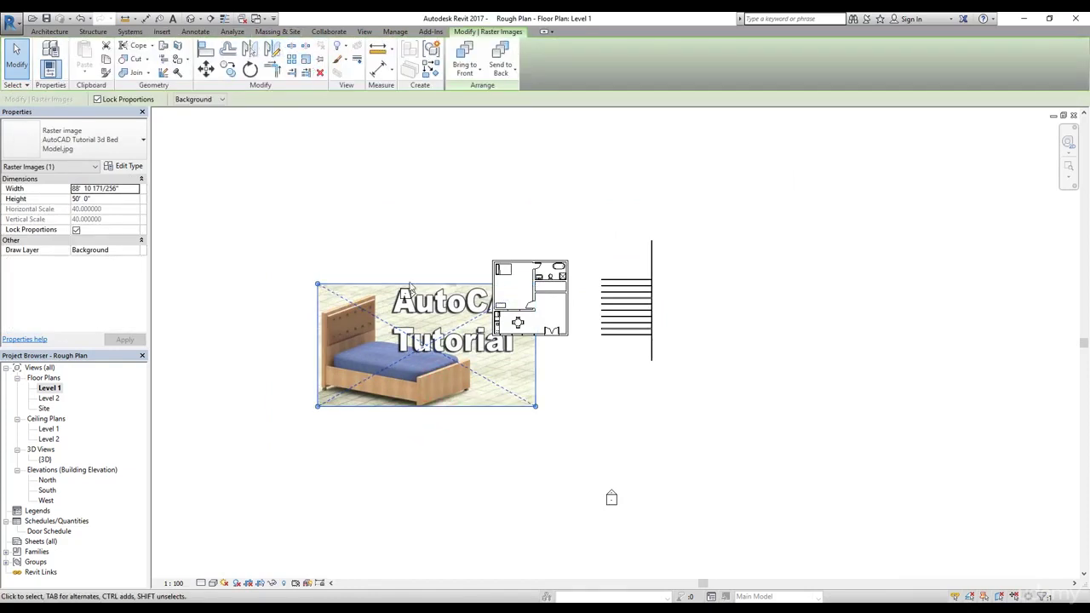
left_click(163, 32)
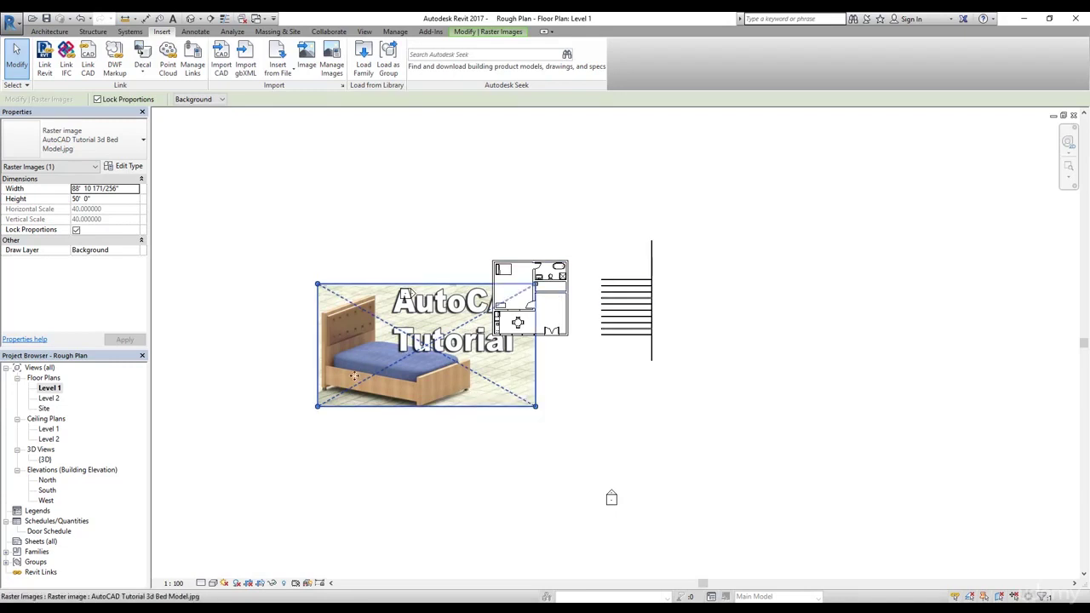
key("Delete")
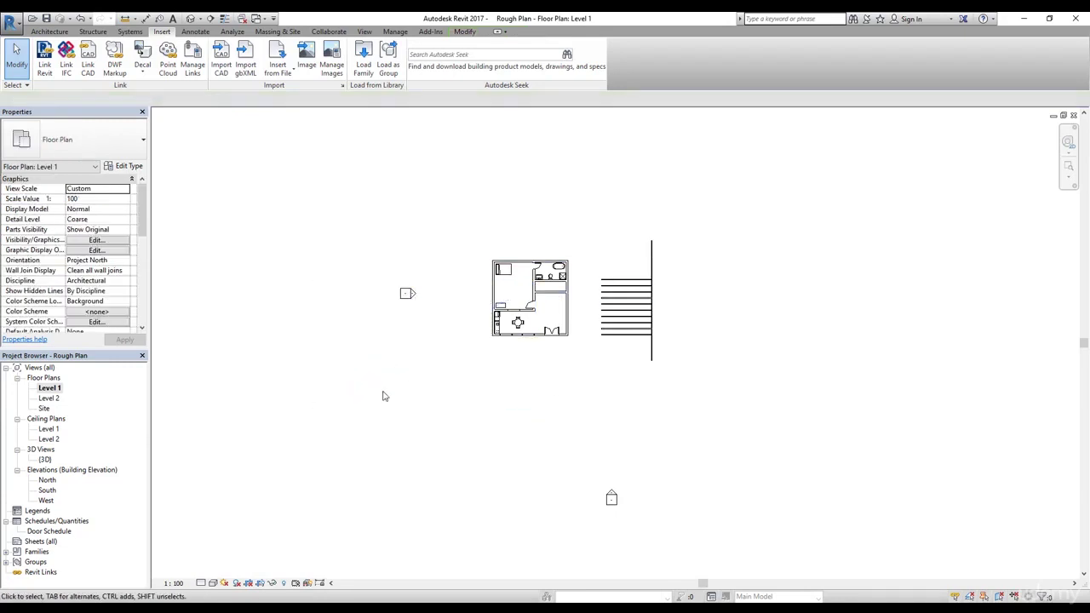
scroll(509, 297, "up", 2)
scroll(439, 253, "up", 1)
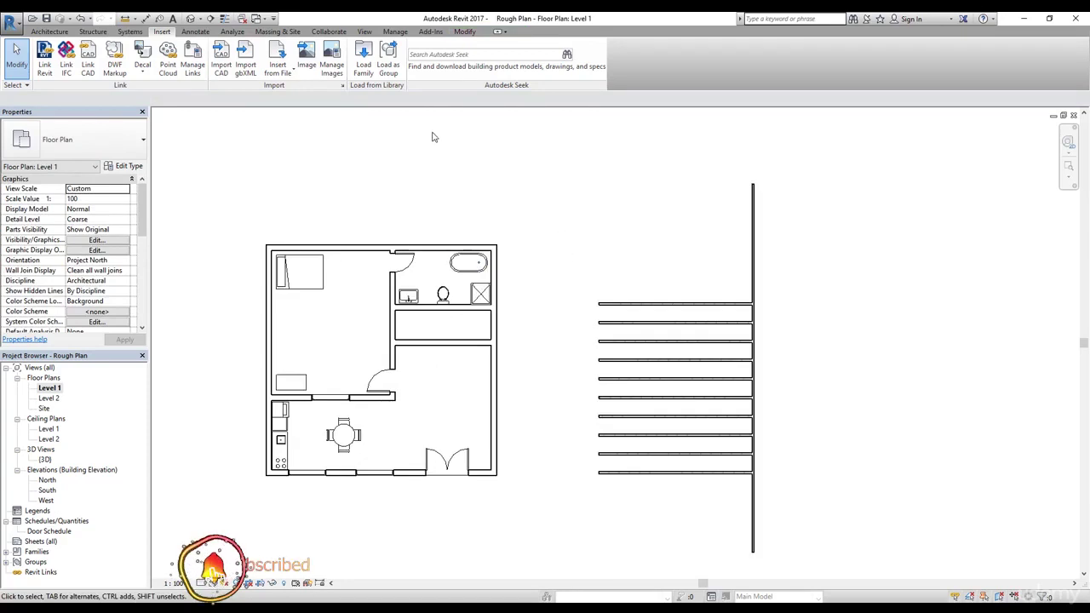
Delete the two uppermost horizontal brick walls, the first with the Delete tool and the second by selecting it first
left_click(464, 32)
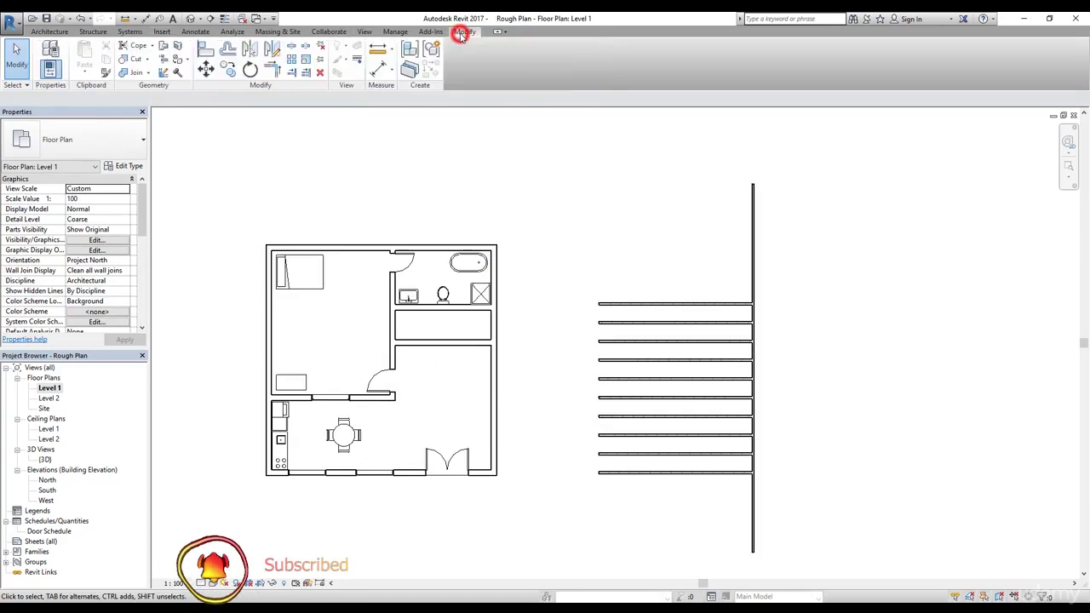
left_click(320, 74)
left_click(491, 284)
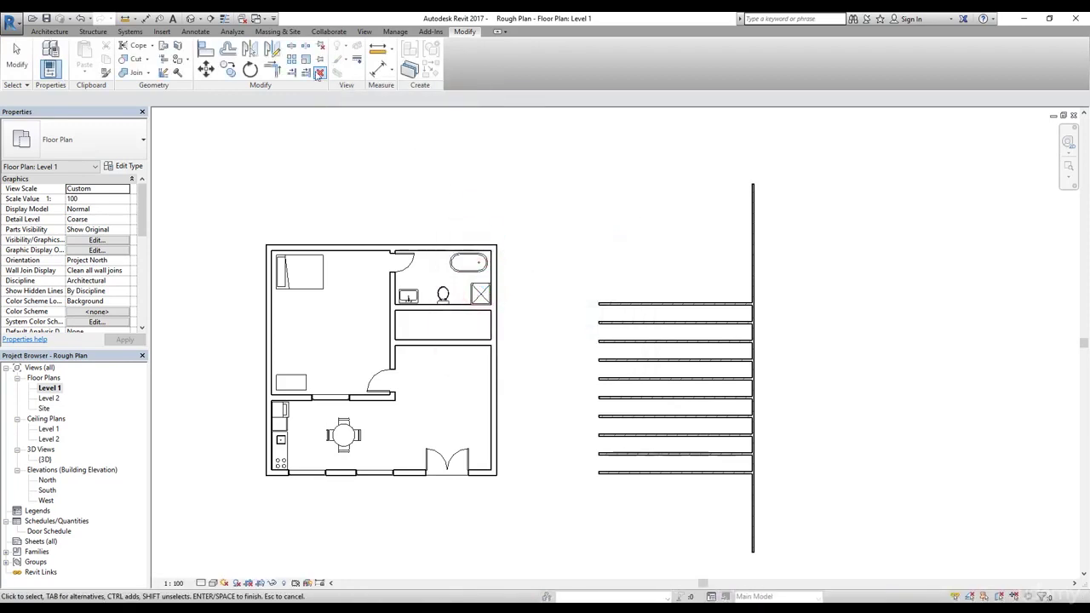
left_click(656, 304)
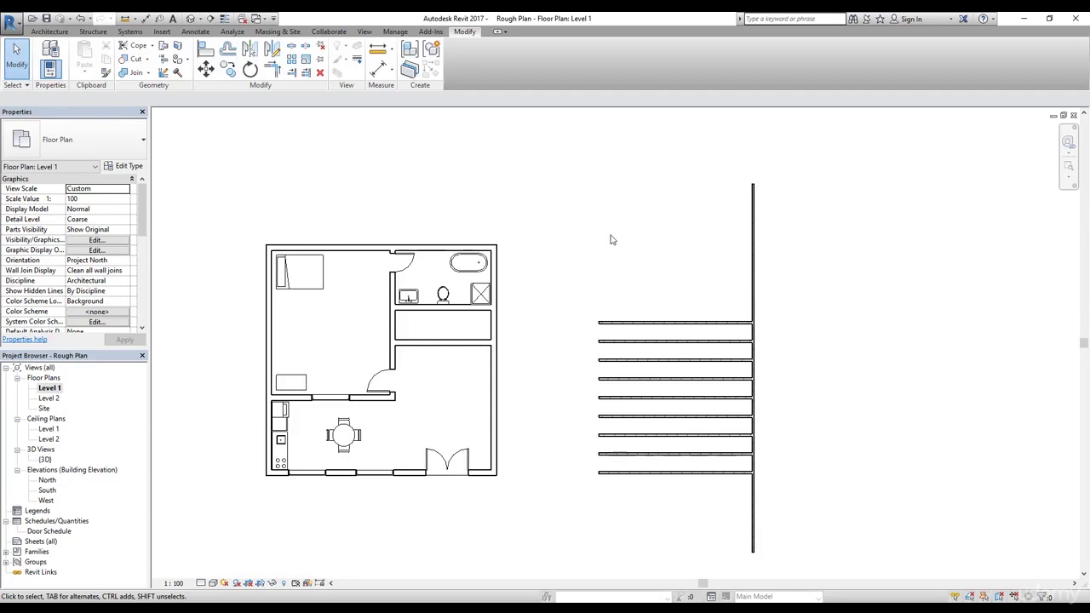
left_click(640, 322)
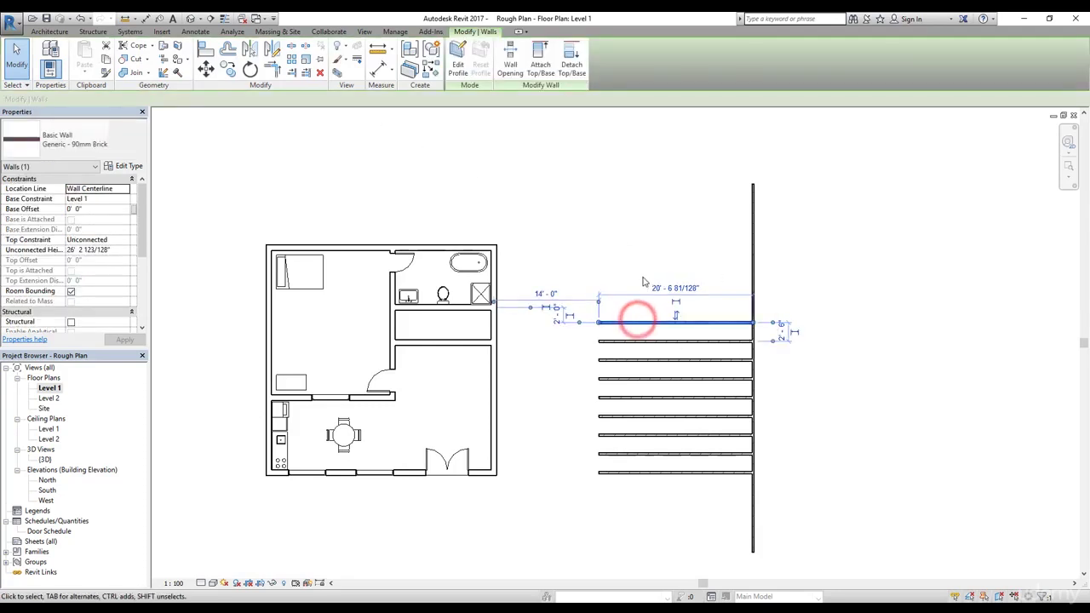
key("Delete")
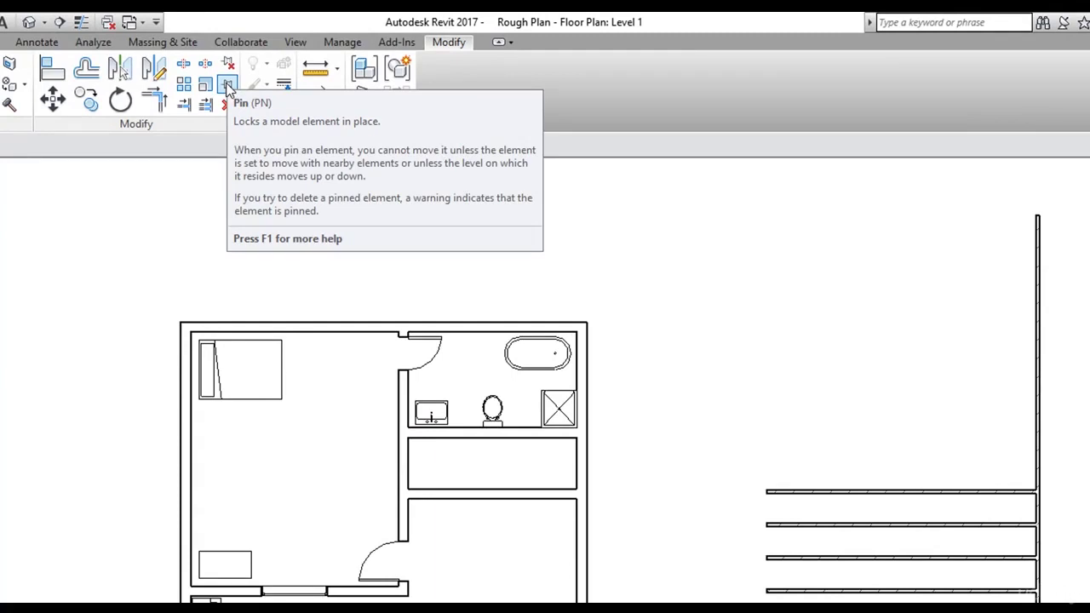
Pin the toilet in the bathroom so it is locked in place
left_click(228, 87)
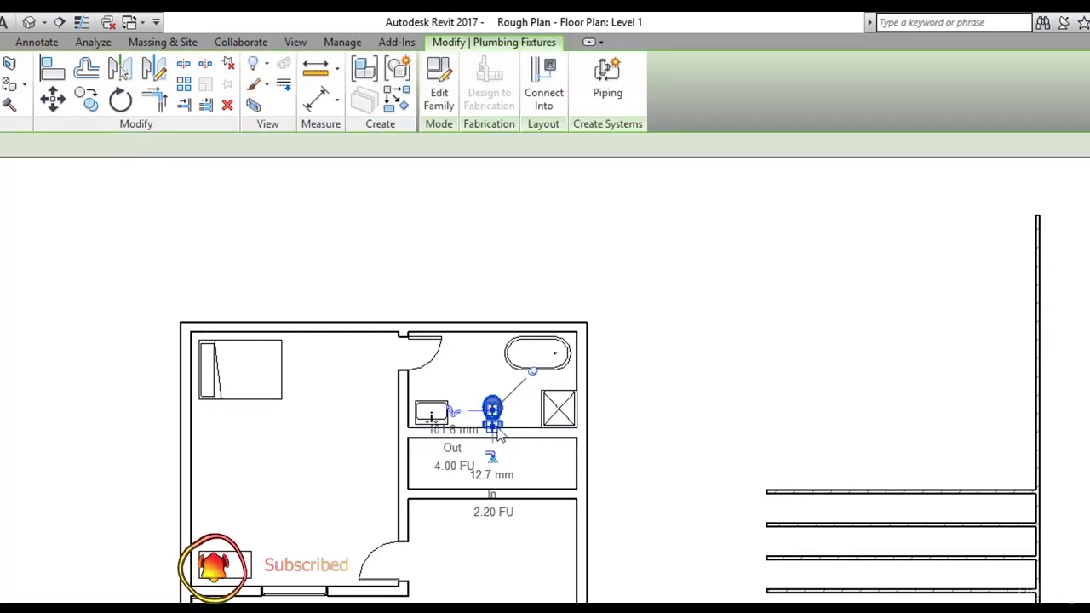
left_click(627, 406)
scroll(486, 365, "up", 5)
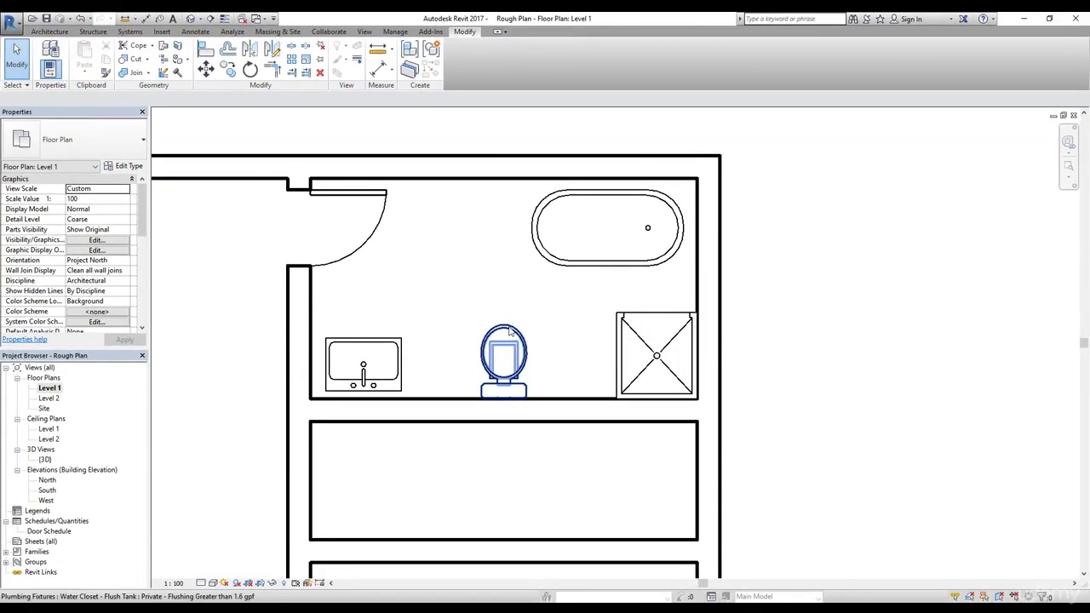
Try to move the pinned toilet out of the bathroom through the wall beside the door, and clear the selection
left_click(508, 330)
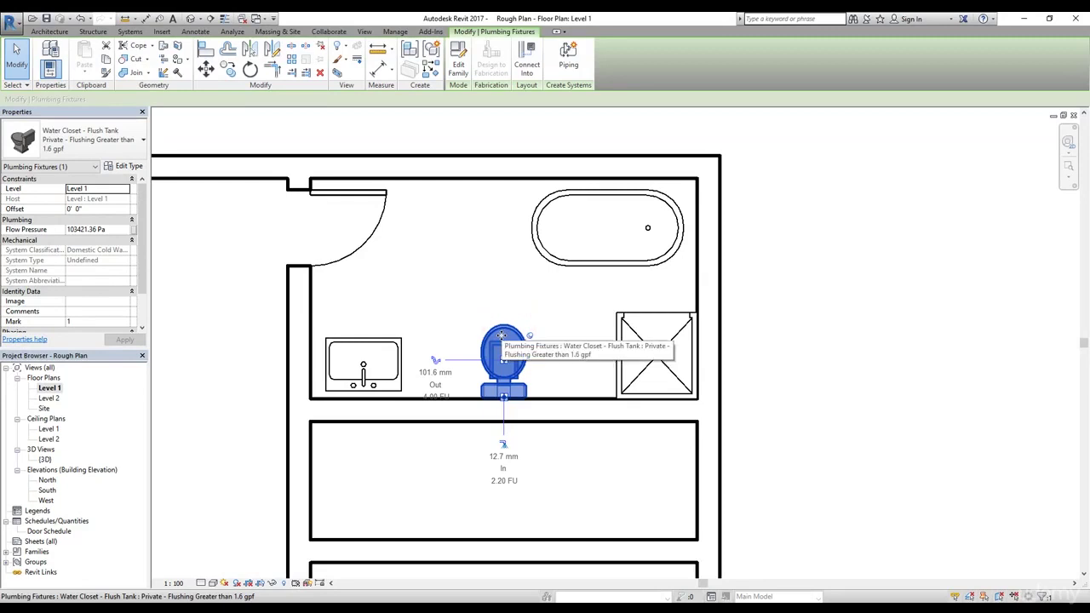
left_click_drag(500, 338, 245, 292)
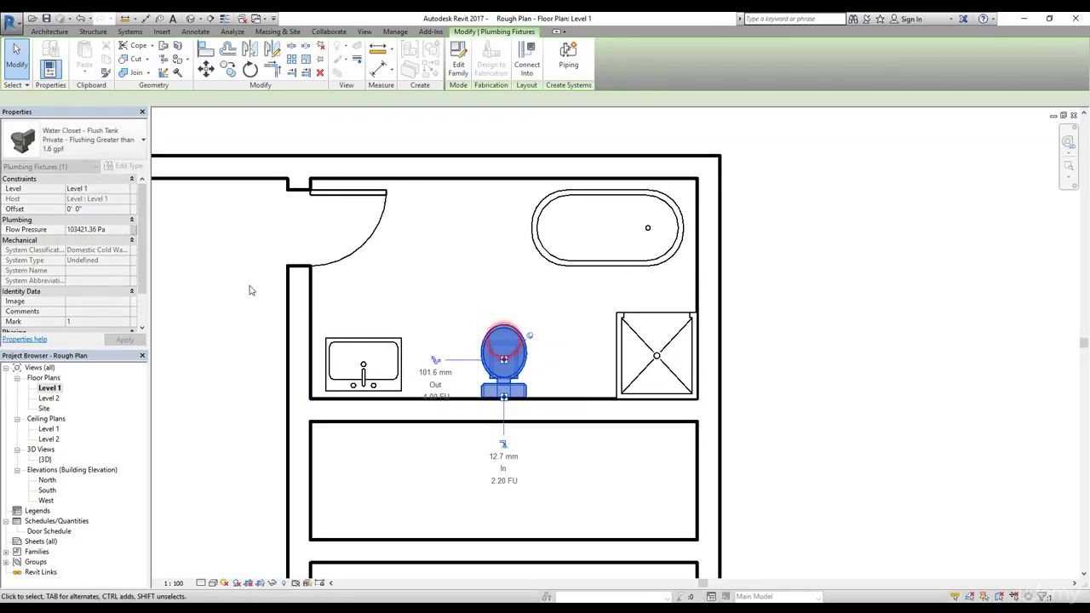
left_click_drag(500, 336, 215, 299)
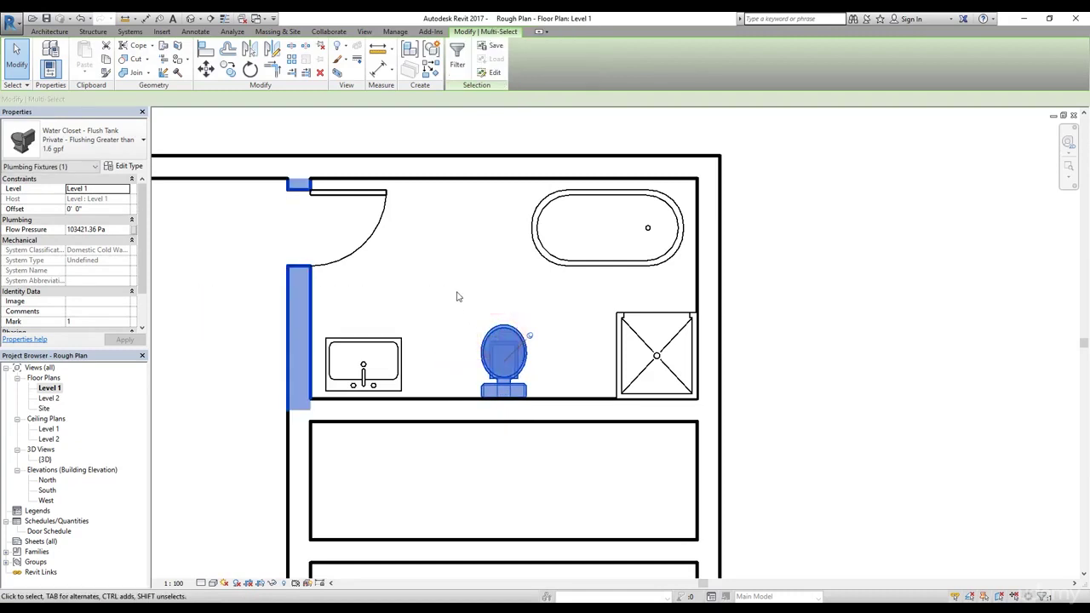
left_click(454, 292)
left_click(504, 324)
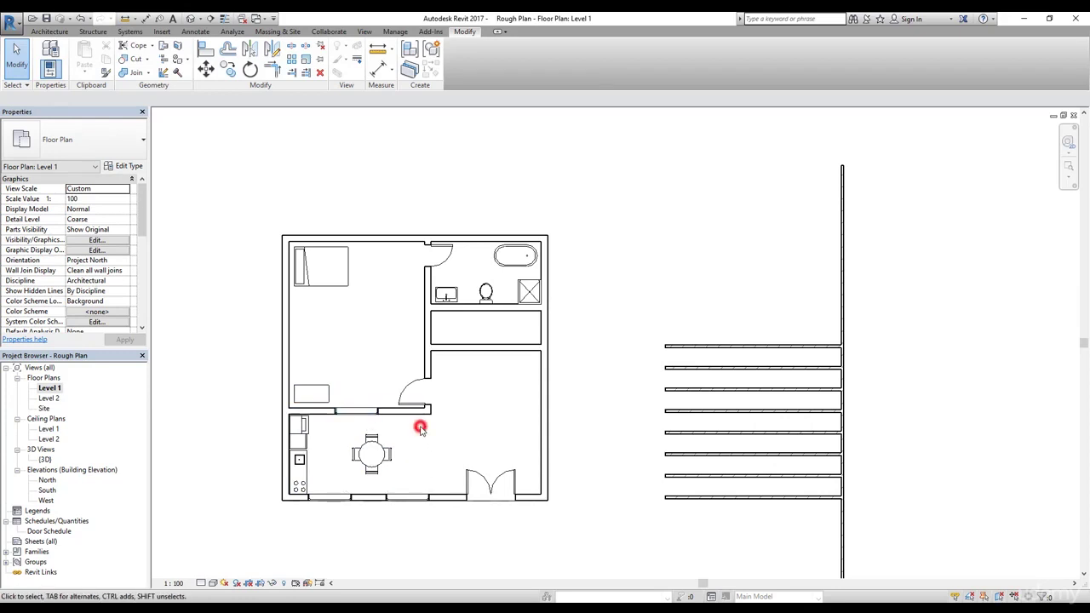
left_click_drag(468, 371, 358, 478)
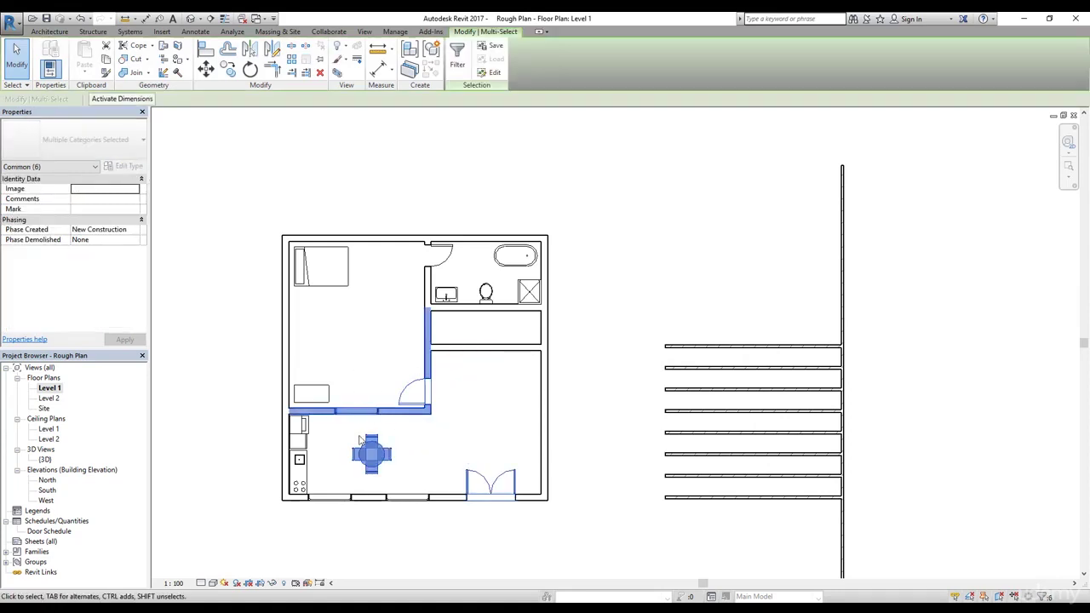
left_click(417, 434)
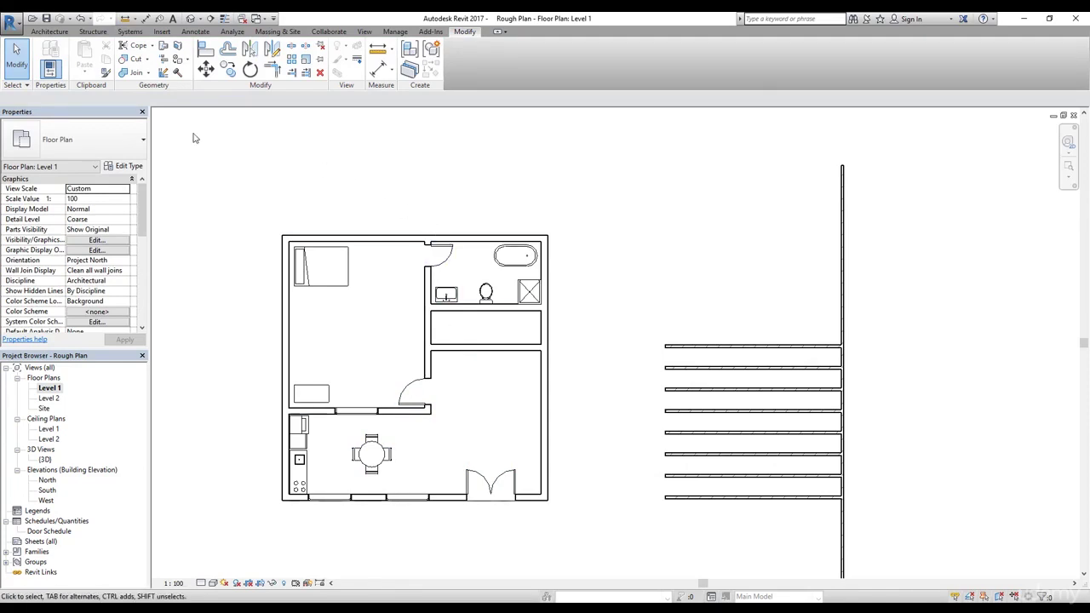
Turn off selection of pinned elements and try to window-select the pinned toilet in the bathroom
left_click(26, 87)
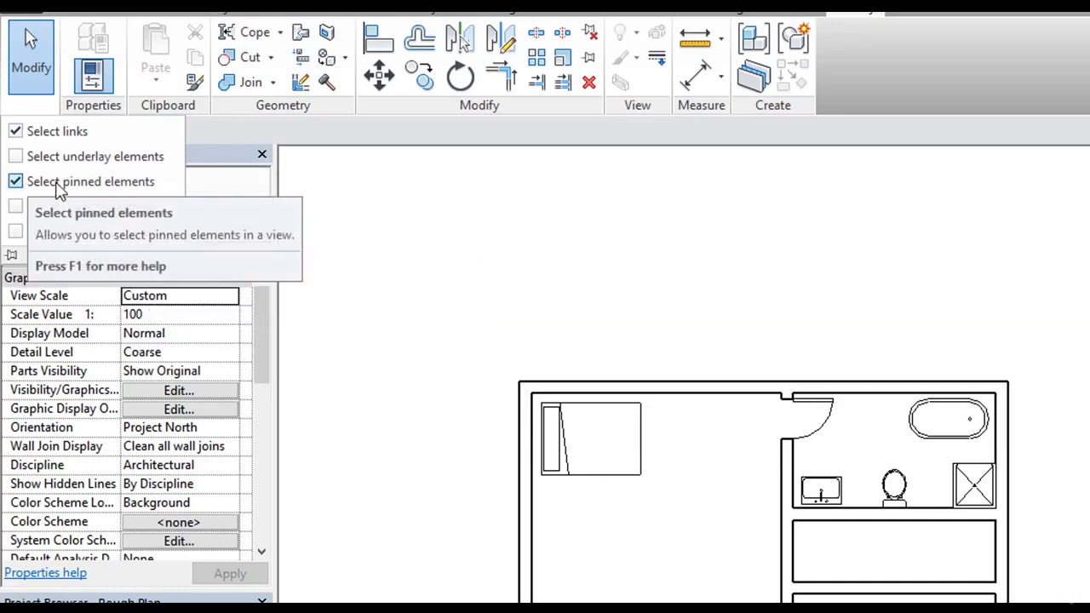
left_click(15, 181)
left_click(482, 250)
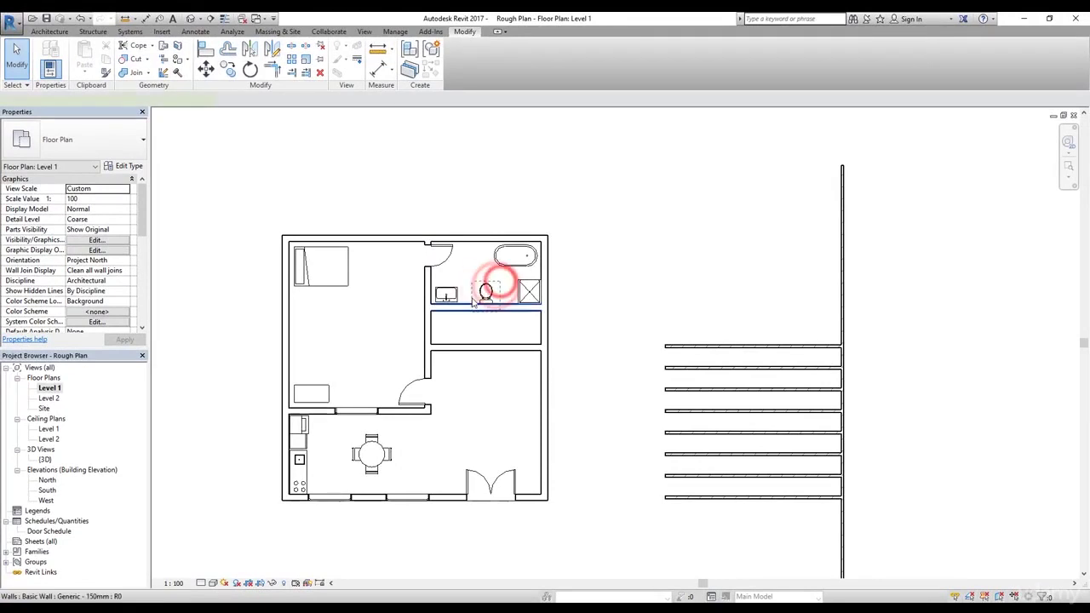
left_click(486, 299)
Hide the Properties palette, clear the wall selection and try to select the pinned toilet directly
scroll(485, 294, "up", 3)
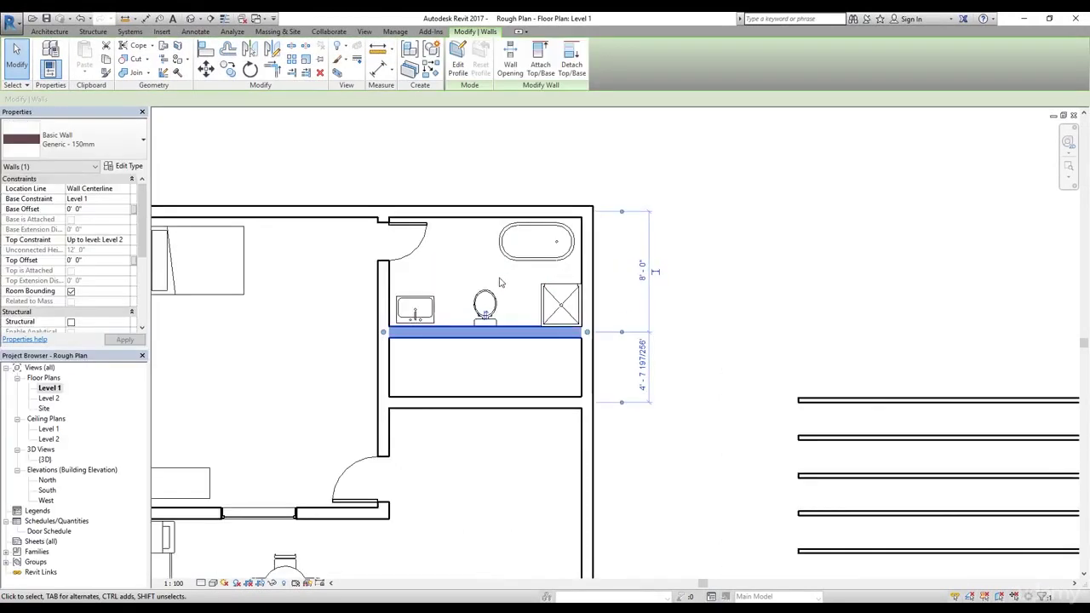
key("ctrl+1")
left_click(501, 288)
left_click(506, 275)
left_click(478, 290)
left_click(485, 295)
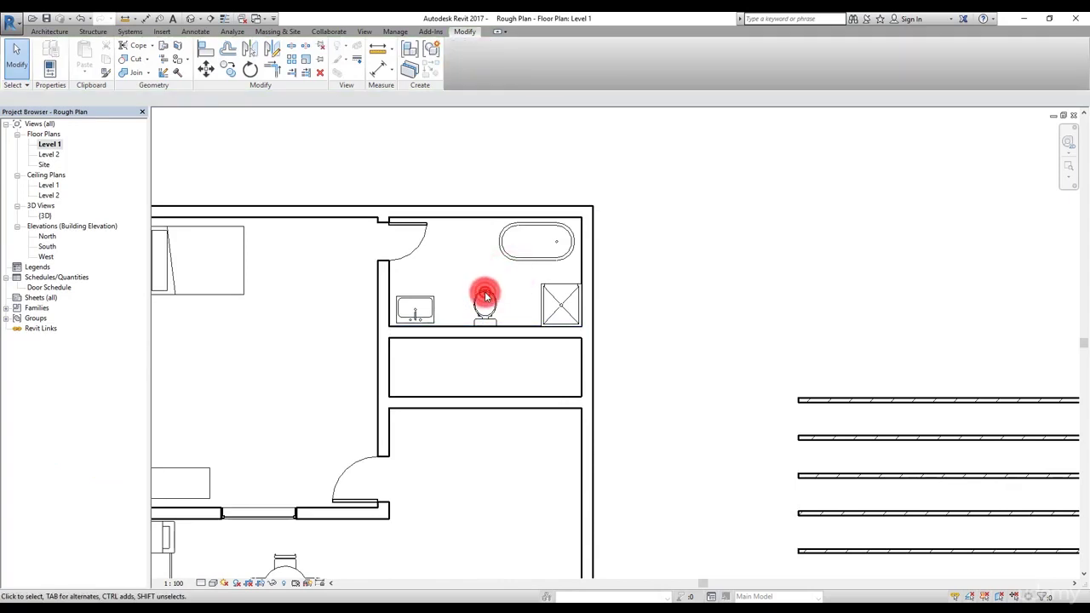
Turn selection of pinned elements back on, select the pinned toilet to test it, and clear the selection
left_click(25, 86)
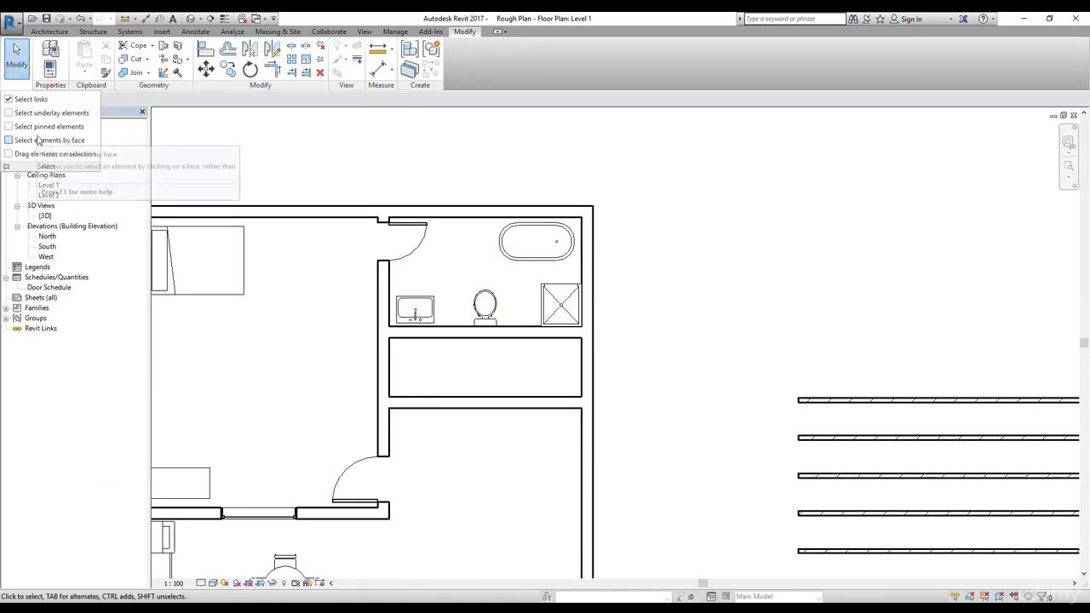
left_click(792, 507)
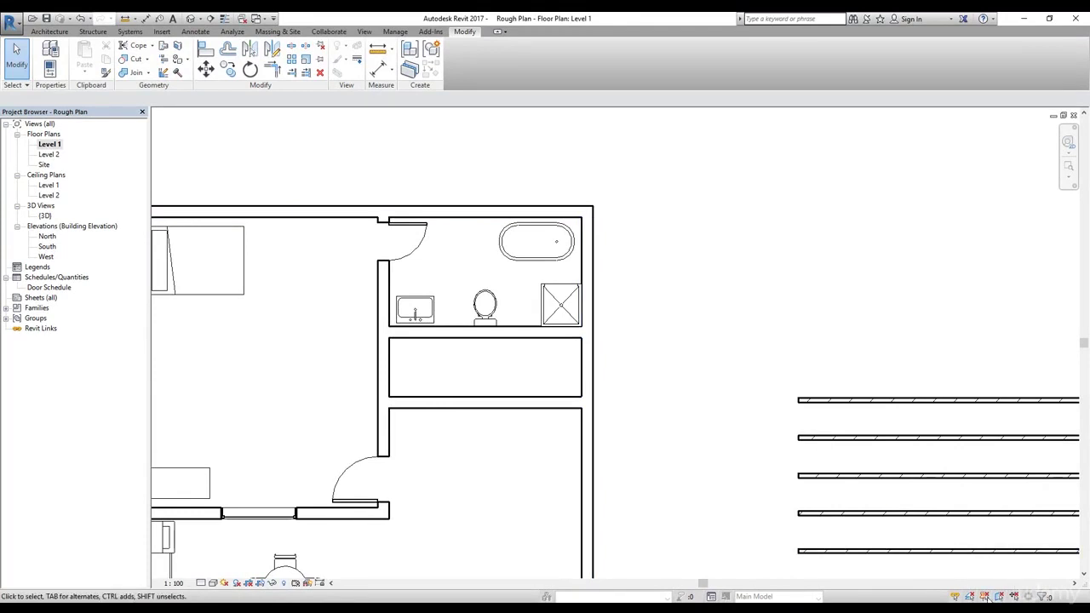
left_click(985, 597)
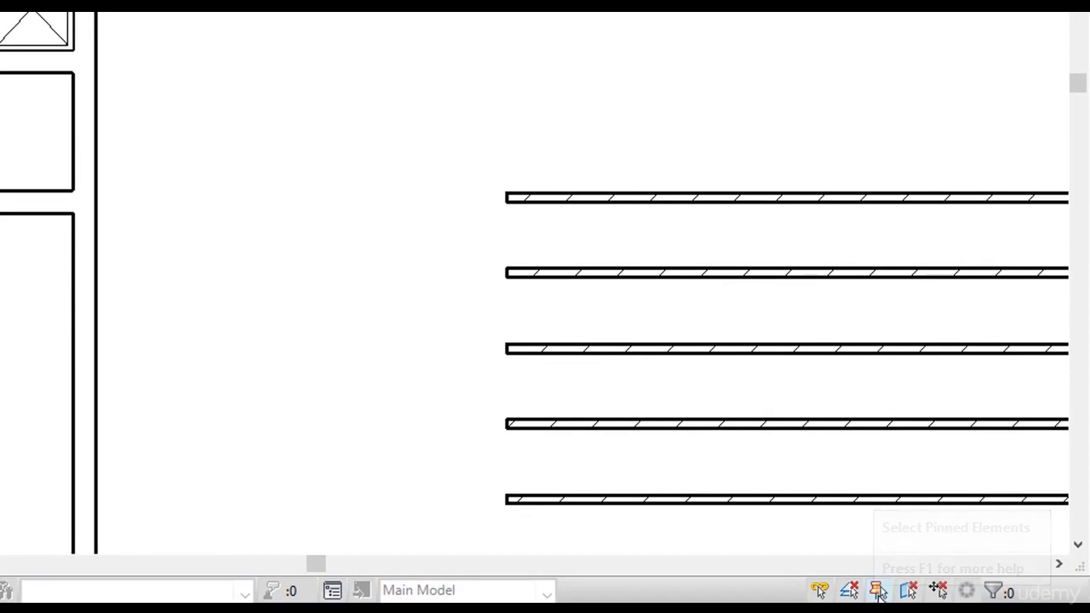
left_click(479, 300)
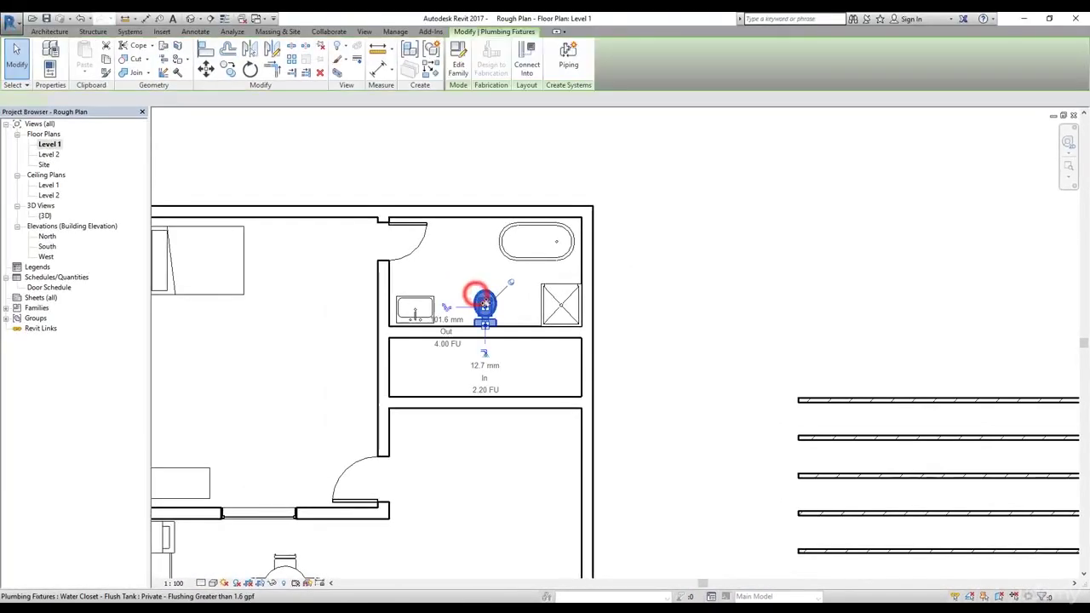
left_click(479, 300)
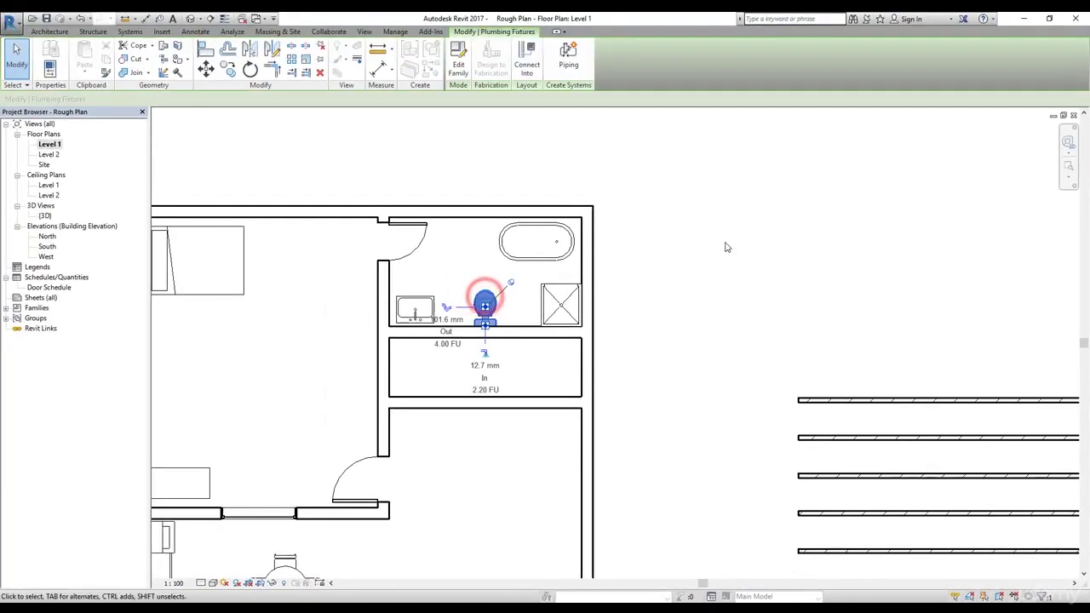
left_click(479, 300)
left_click(710, 329)
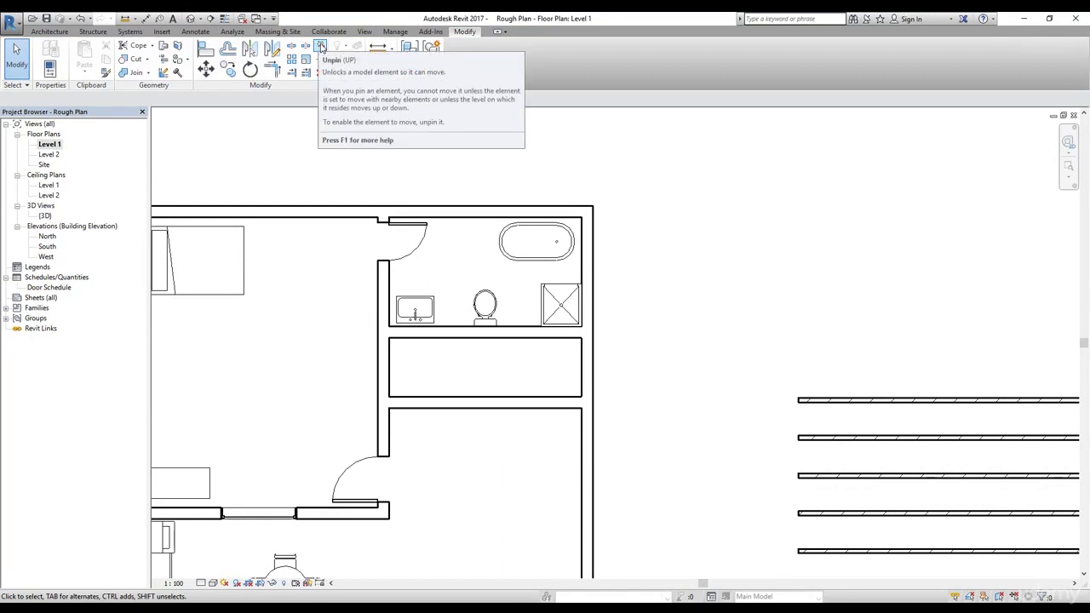
Unpin the toilet in the bathroom so it can be moved, and end the Unpin command
left_click(321, 48)
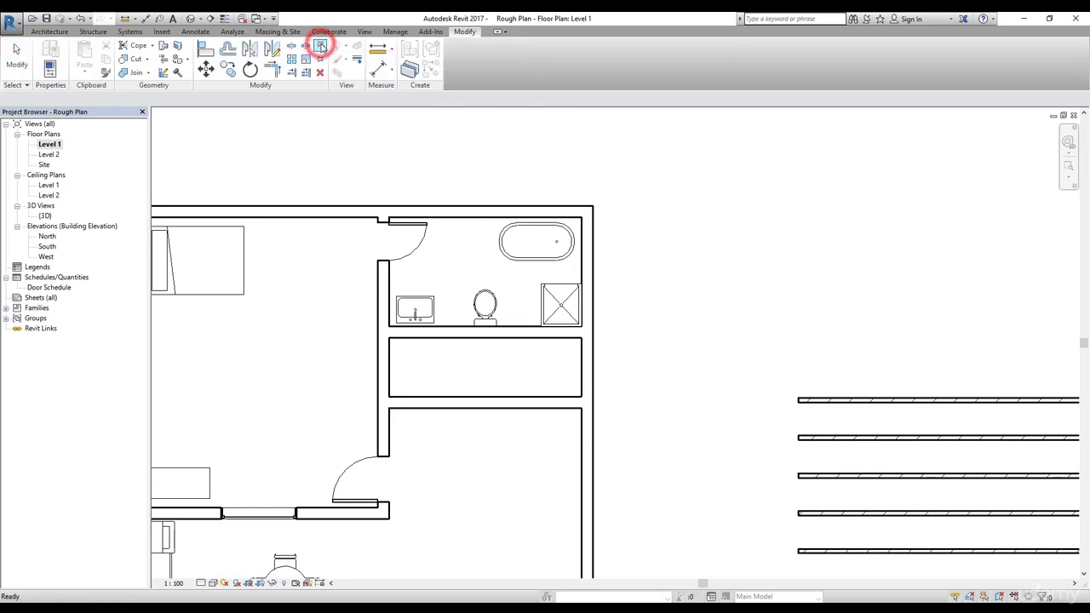
left_click(482, 302)
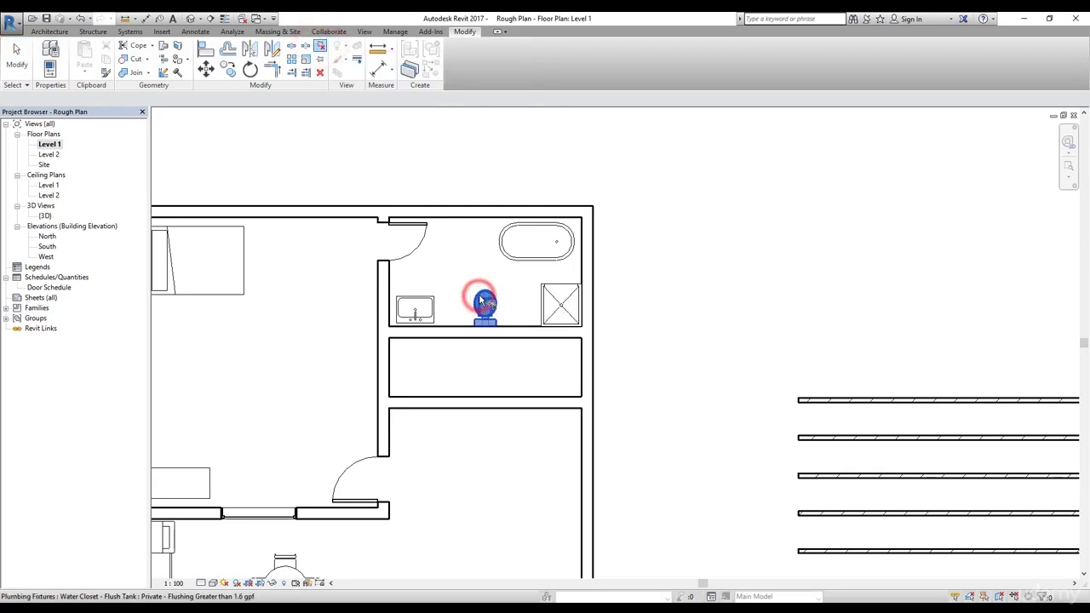
left_click(504, 280)
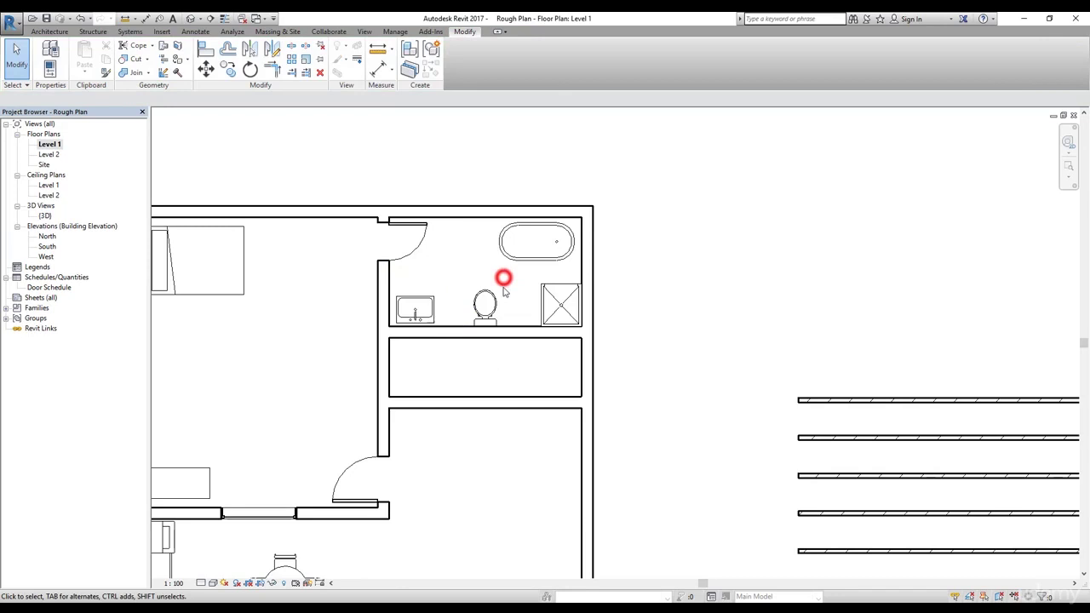
Move the unpinned toilet away from its wall toward the bathtub, undo the move and clear the selection
left_click(493, 303)
left_click_drag(488, 304, 497, 267)
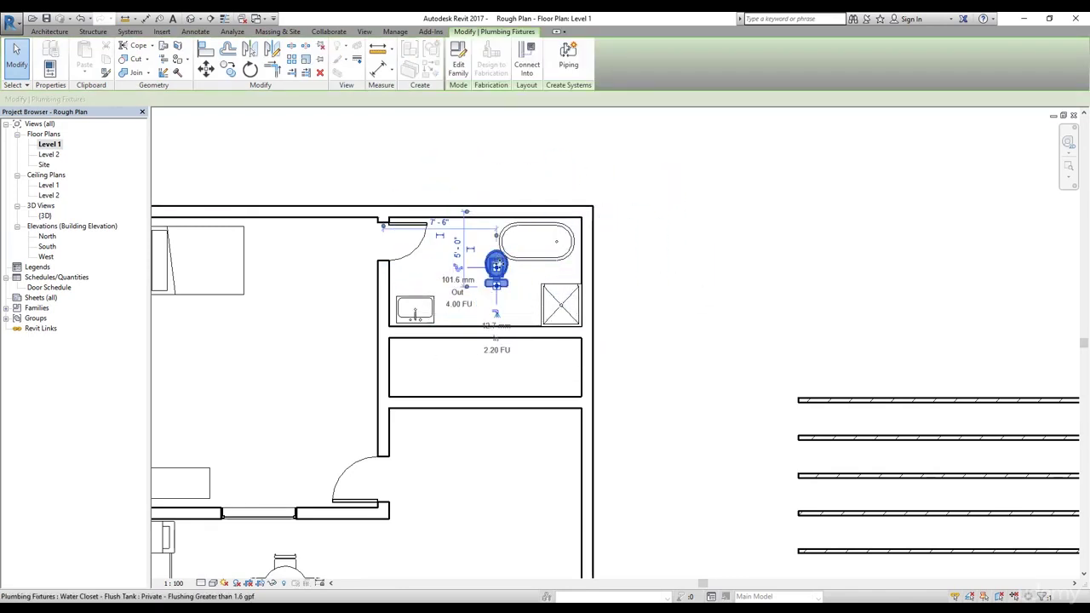
key("ctrl+z")
left_click(622, 266)
Turn on selection of elements by face and switch it back off
scroll(511, 237, "down", 3)
scroll(605, 284, "down", 3)
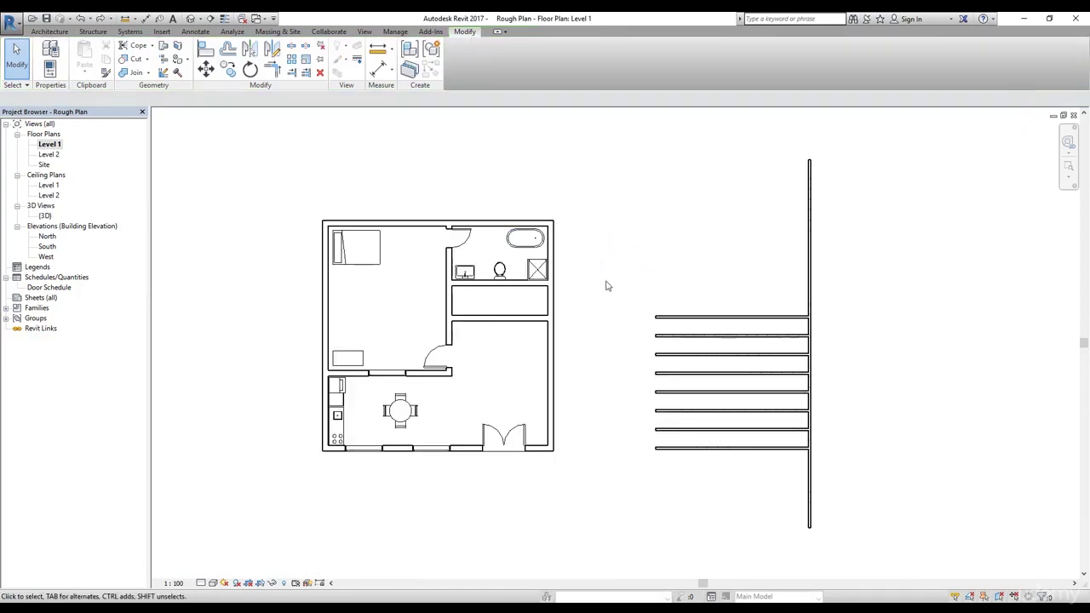
left_click(26, 85)
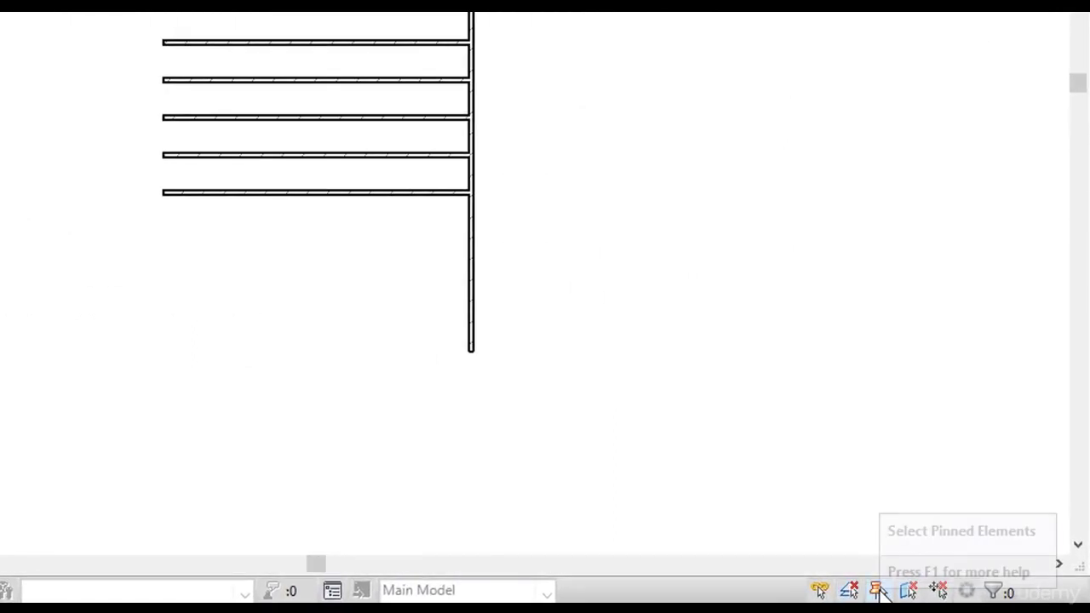
left_click(911, 591)
left_click(912, 591)
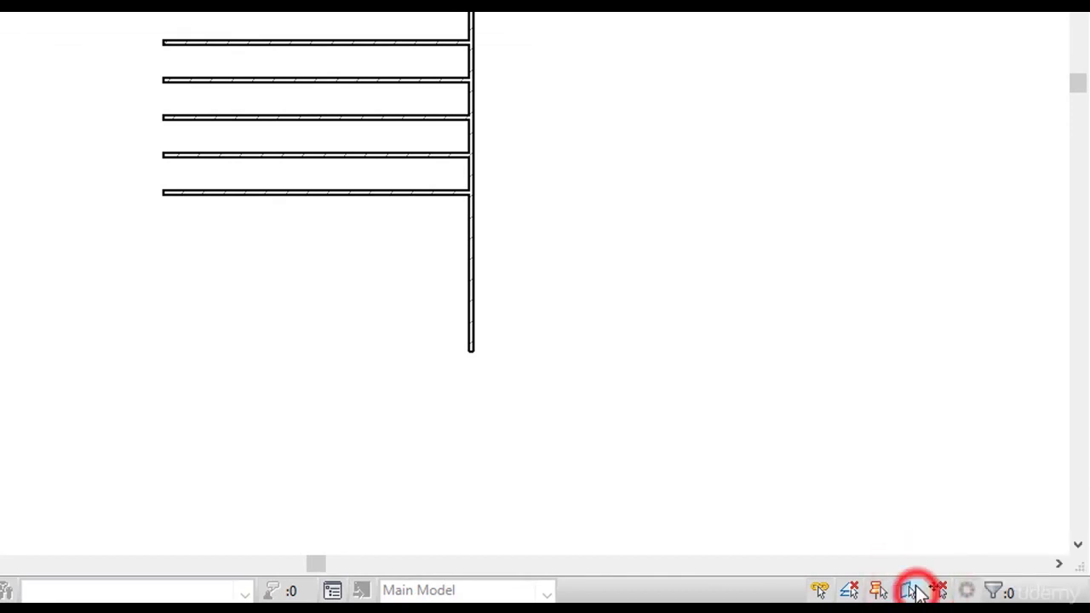
left_click(908, 591)
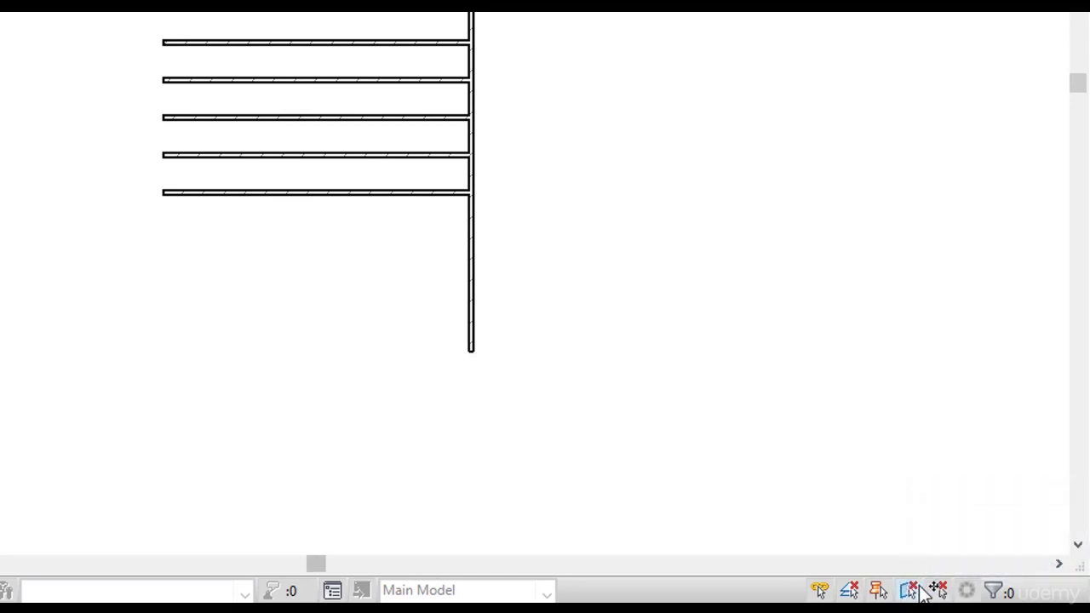
left_click(746, 333)
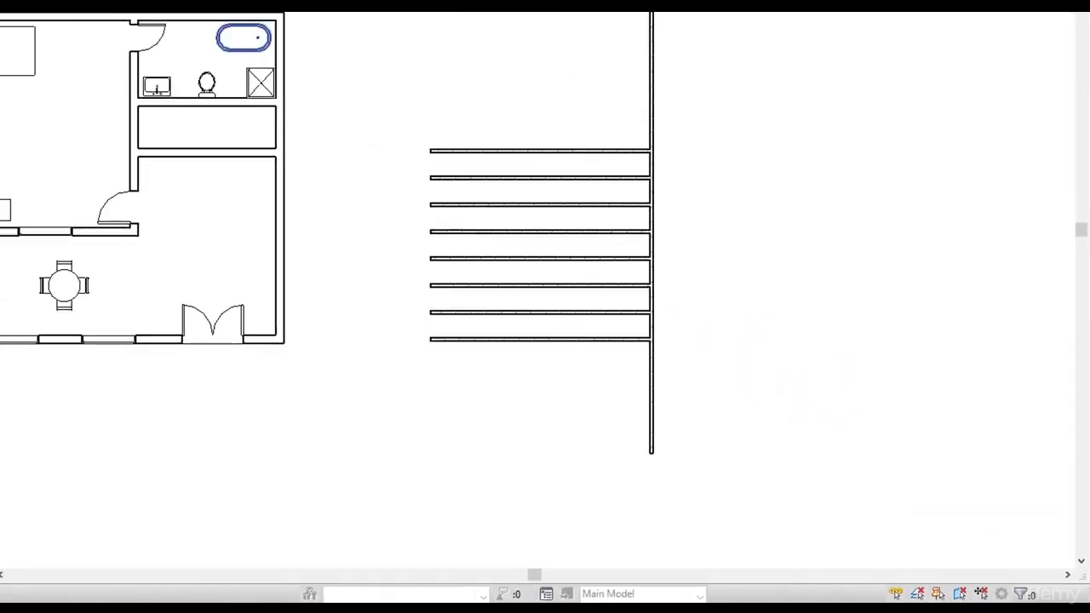